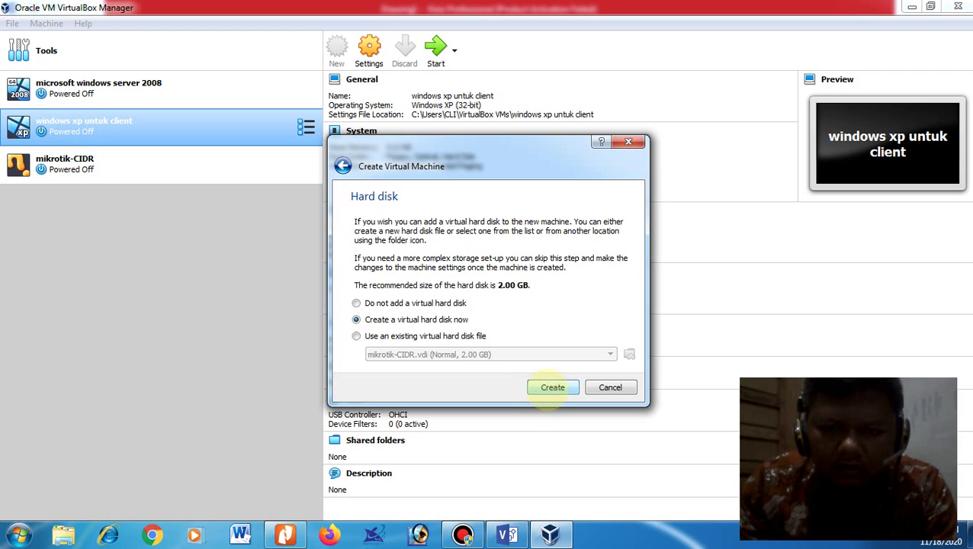
{"action": "left_click", "coordinate": [552, 388]}
Step: Give mikrotik-router1 a 2.00 GB dynamically allocated disk and open its settings
{"action": "left_click", "coordinate": [560, 402]}
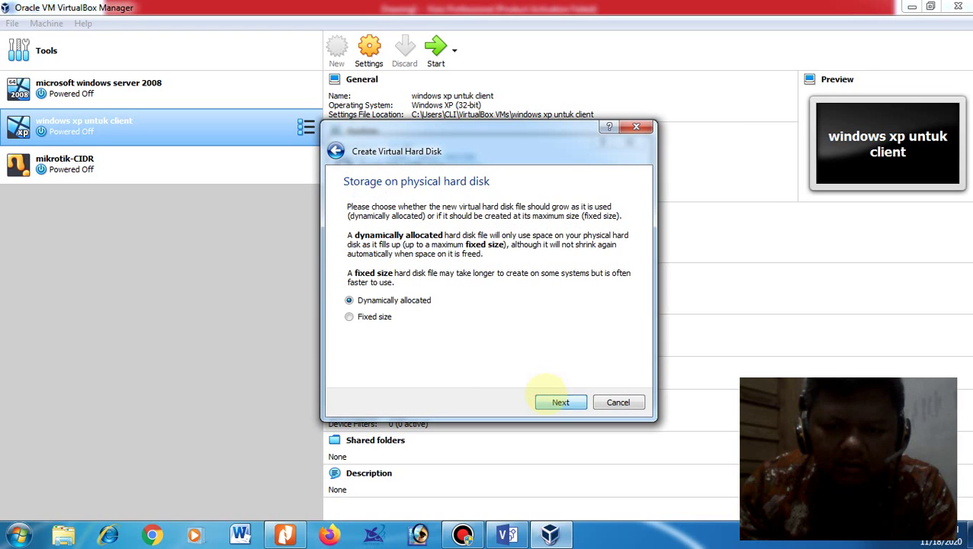
{"action": "left_click", "coordinate": [559, 403]}
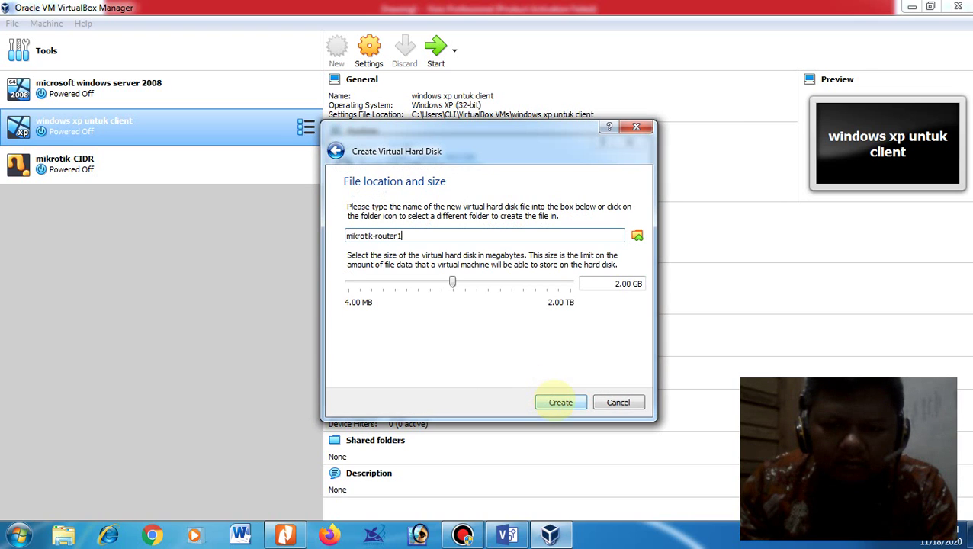
{"action": "left_click", "coordinate": [560, 402]}
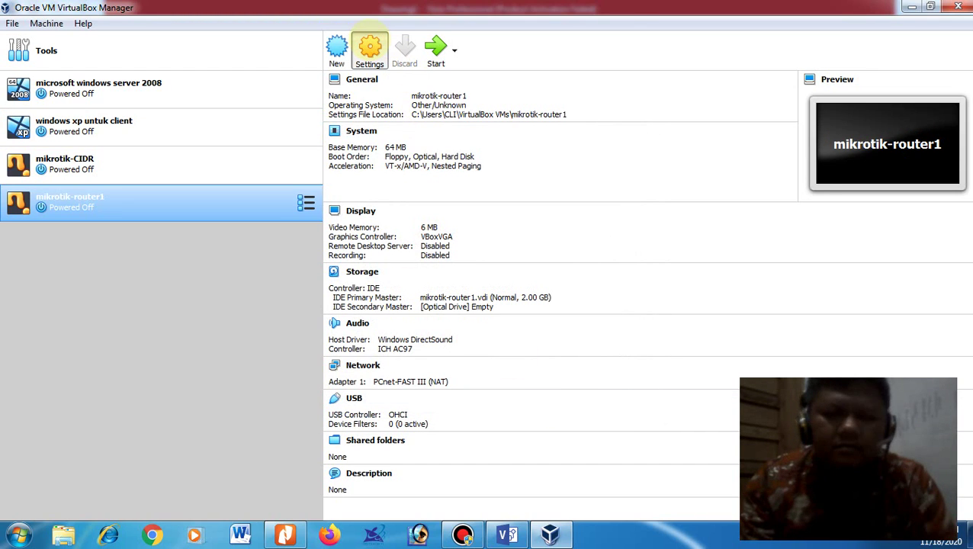
{"action": "left_click", "coordinate": [370, 50]}
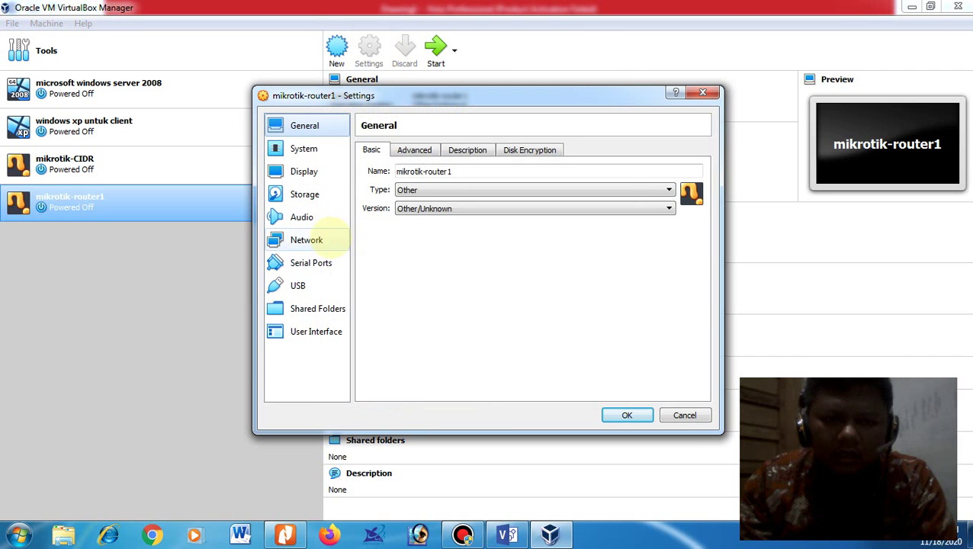
Step: Bridge network adapter 1 to the Remote NDIS host interface
{"action": "left_click", "coordinate": [298, 239]}
{"action": "left_click", "coordinate": [492, 187]}
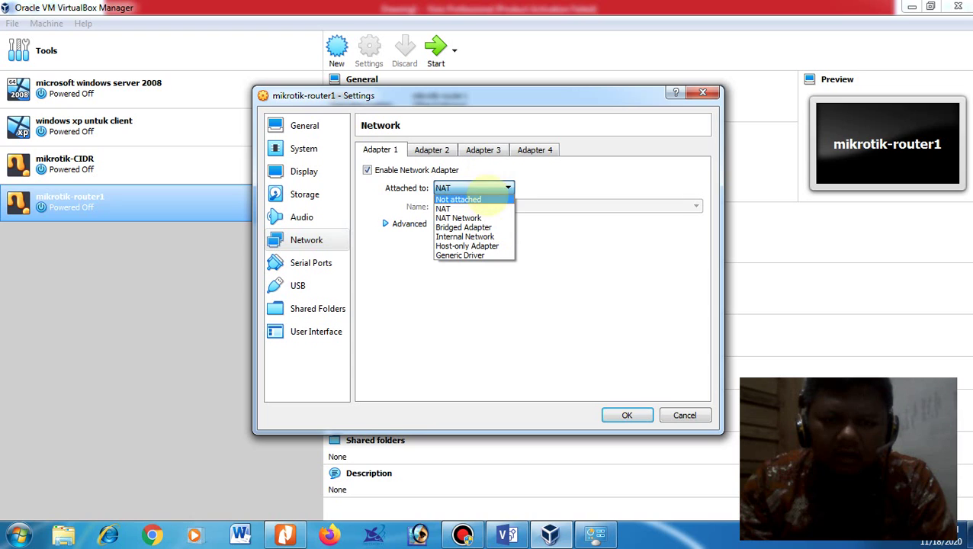
{"action": "left_click", "coordinate": [463, 227]}
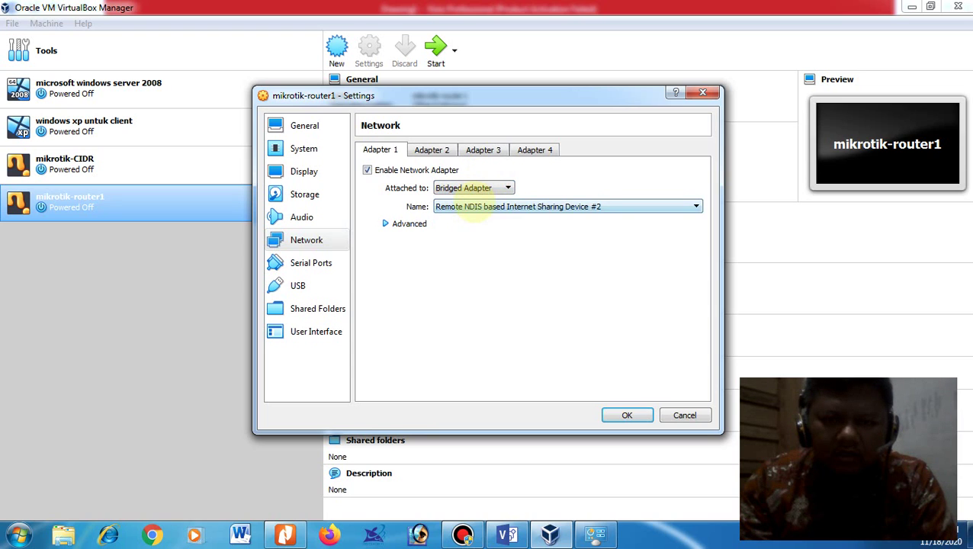
{"action": "left_click", "coordinate": [473, 207]}
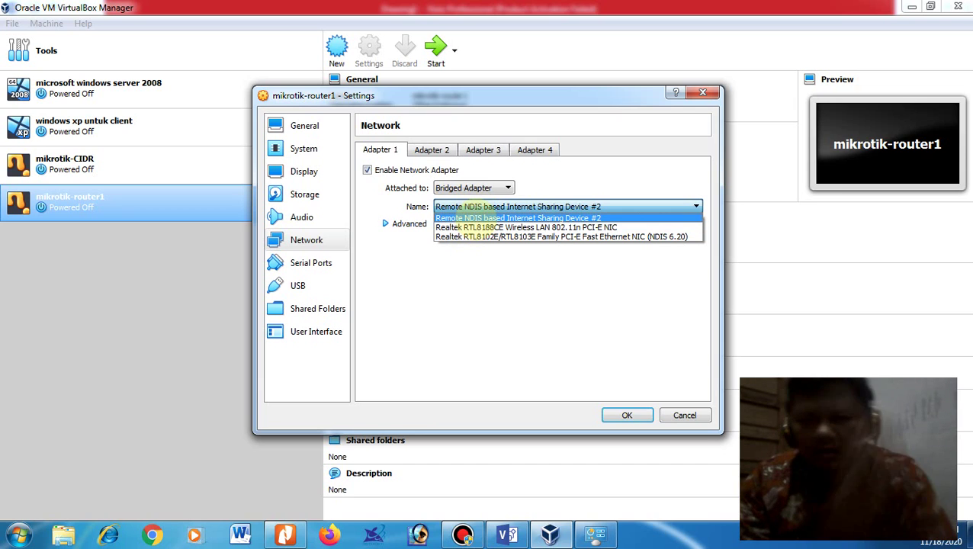
{"action": "left_click", "coordinate": [479, 218]}
Step: Enable adapter 2 on internal network 'ROUTER A-ROUTER B'
{"action": "left_click", "coordinate": [430, 150]}
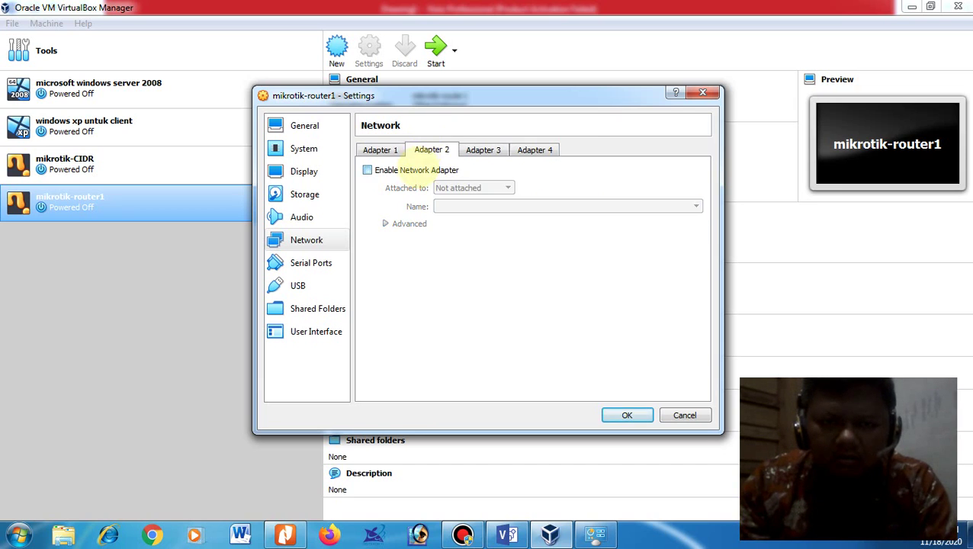
{"action": "left_click", "coordinate": [424, 170]}
{"action": "left_click", "coordinate": [457, 187]}
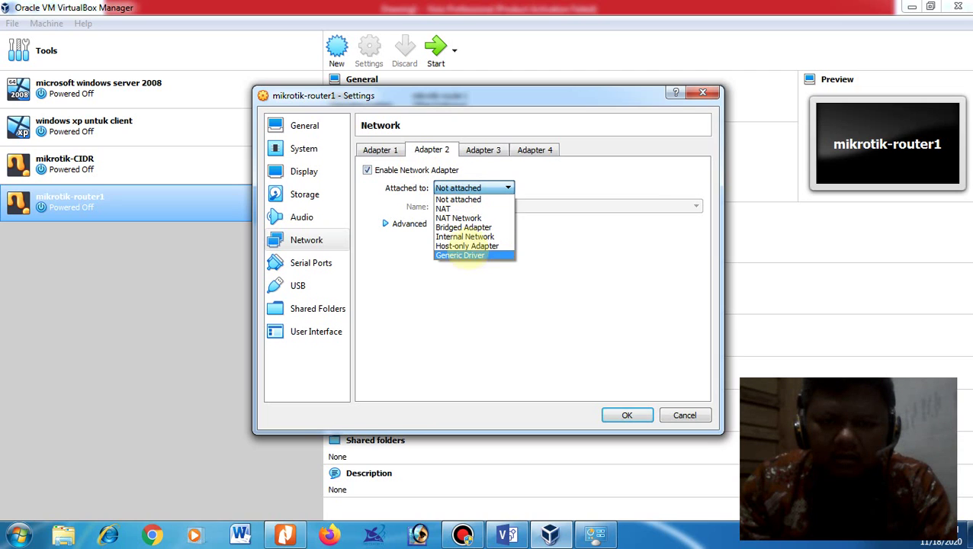
{"action": "left_click", "coordinate": [464, 236]}
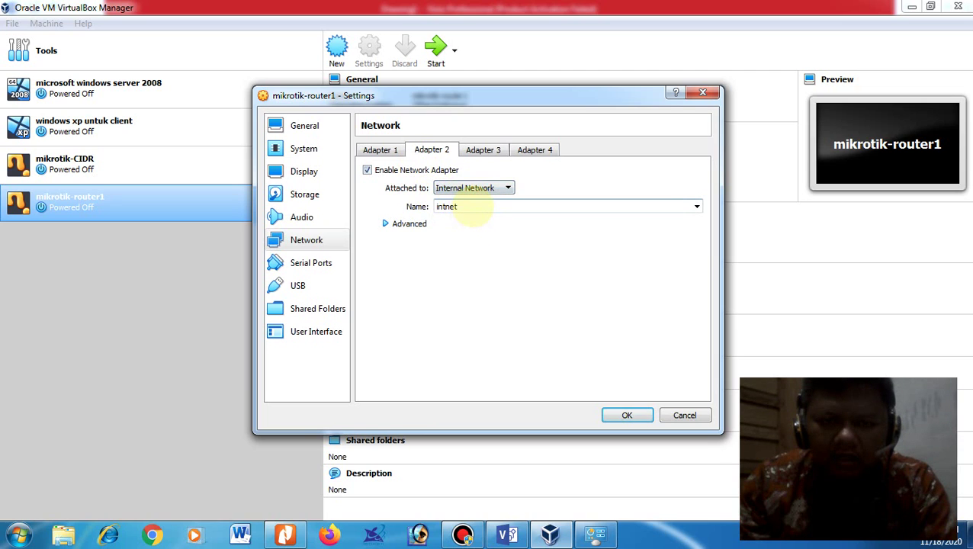
{"action": "left_click_drag", "start_coordinate": [470, 207], "coordinate": [397, 193]}
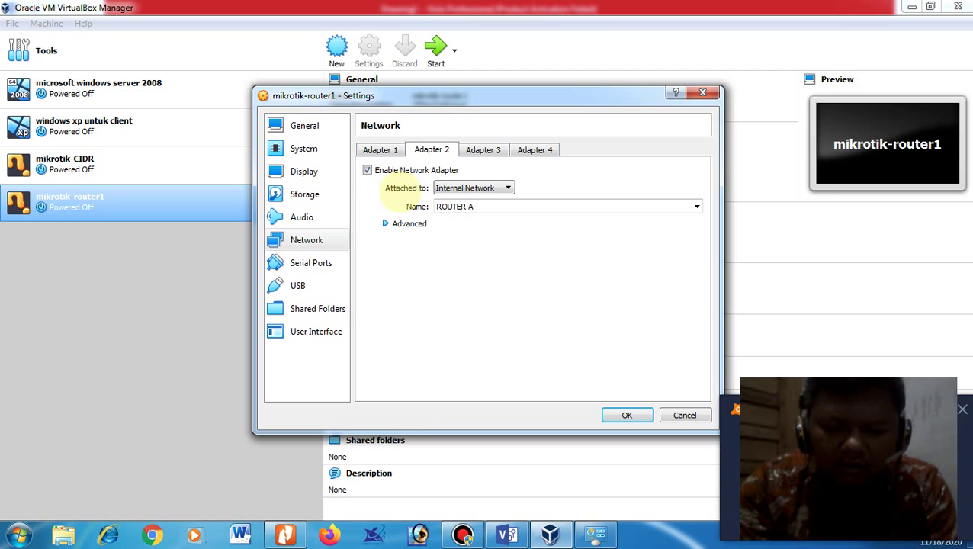
{"action": "type", "text": "ROUTER B"}
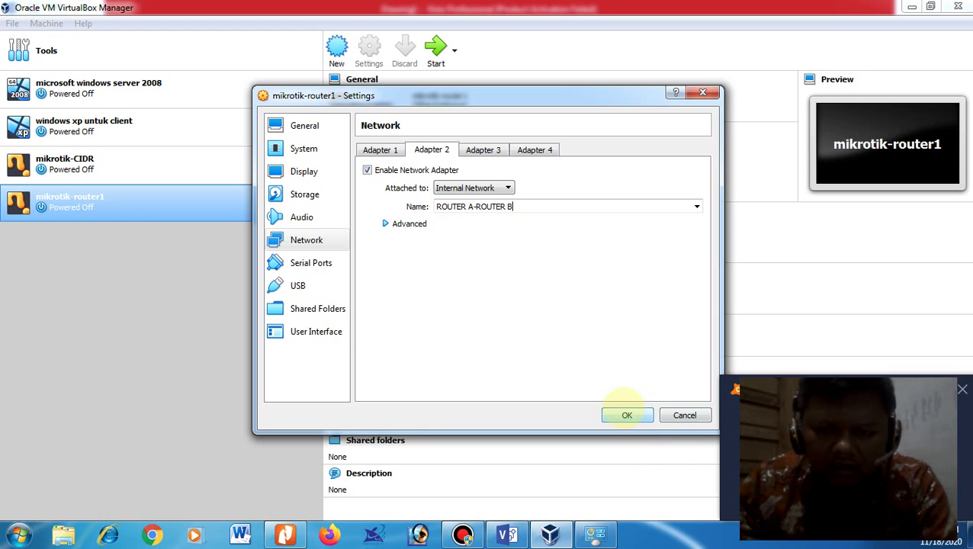
{"action": "left_click", "coordinate": [303, 195]}
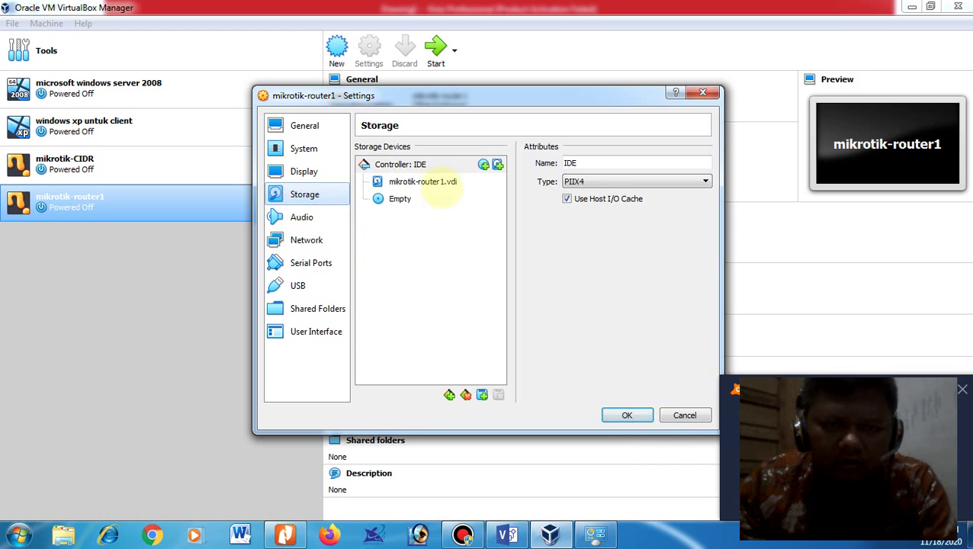
Step: Replace the empty optical drive with a new optical drive on the IDE controller
{"action": "left_click", "coordinate": [408, 200]}
{"action": "left_click", "coordinate": [499, 394]}
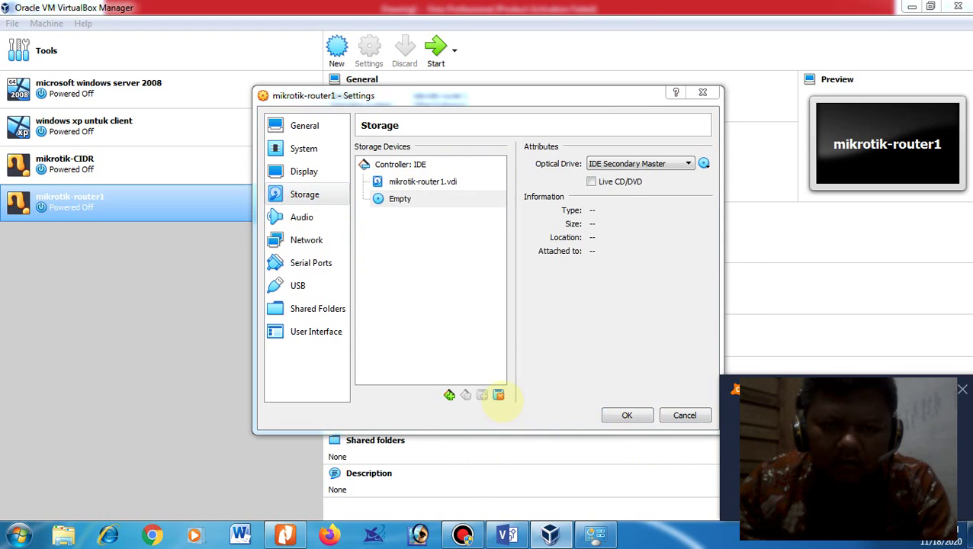
{"action": "left_click", "coordinate": [459, 313]}
{"action": "left_click", "coordinate": [412, 164]}
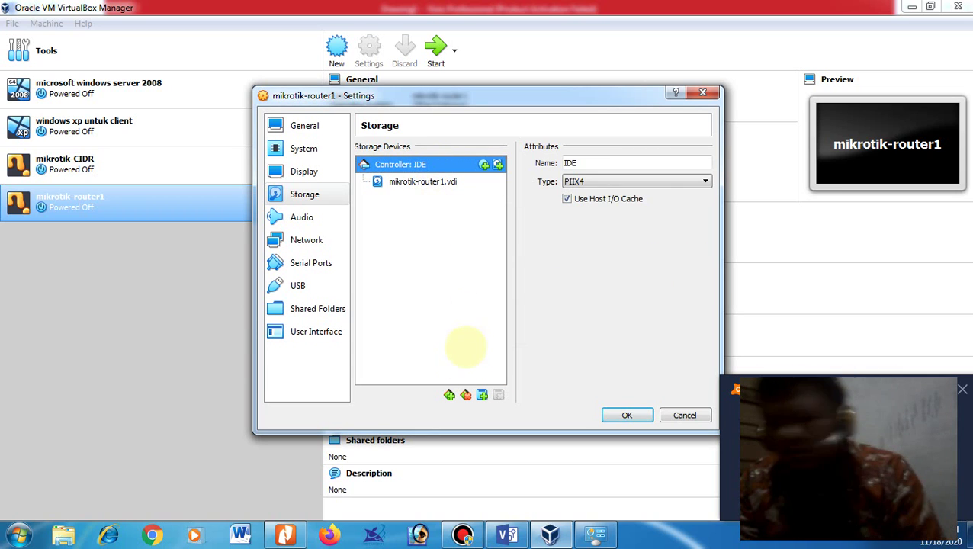
{"action": "left_click", "coordinate": [450, 395]}
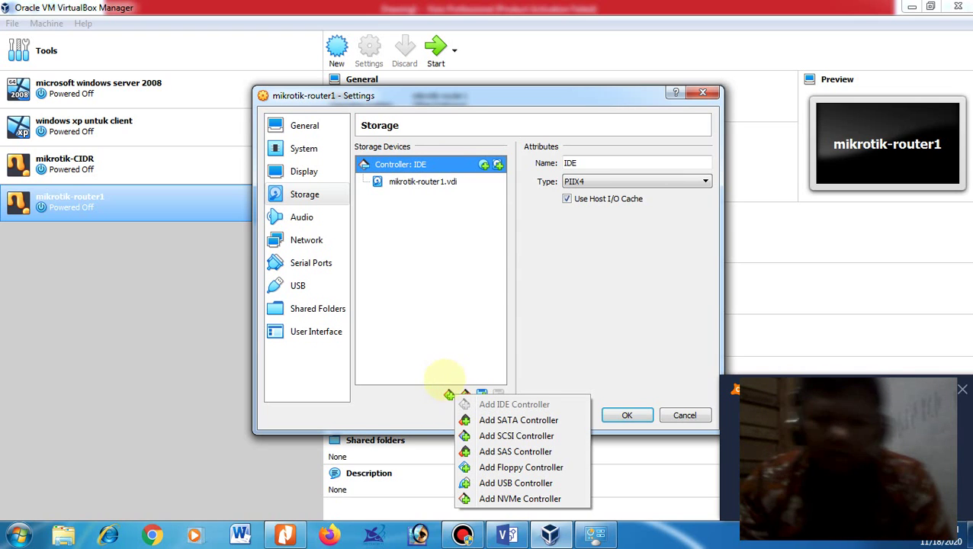
{"action": "left_click", "coordinate": [484, 164]}
{"action": "left_click", "coordinate": [483, 164]}
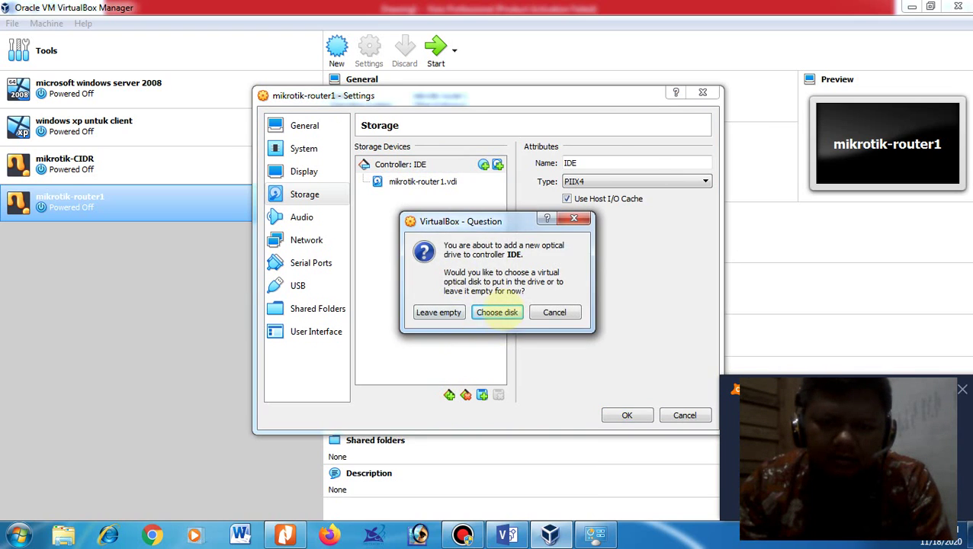
Step: Mount mikrotik-6.45.9.iso in the new drive, save the settings and start the VM
{"action": "left_click", "coordinate": [492, 311]}
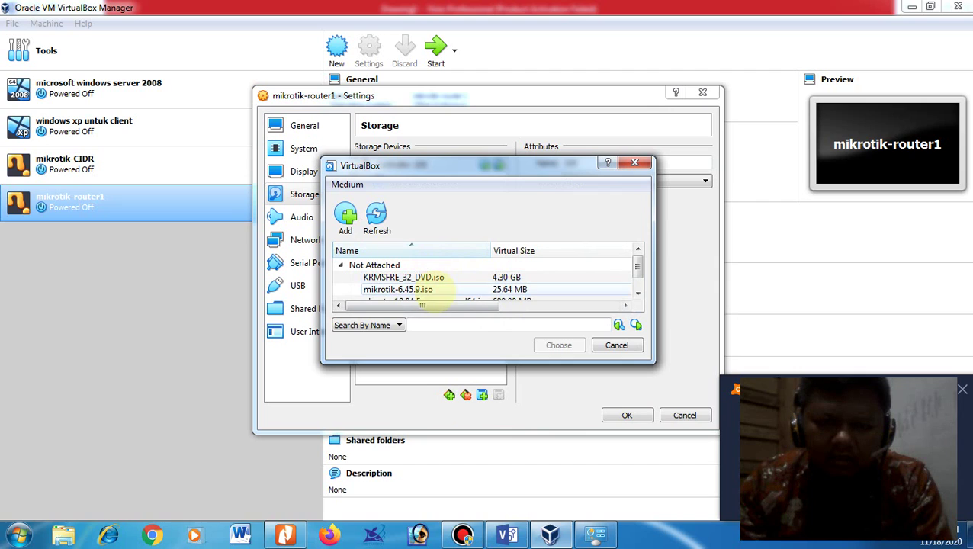
{"action": "left_click", "coordinate": [422, 290]}
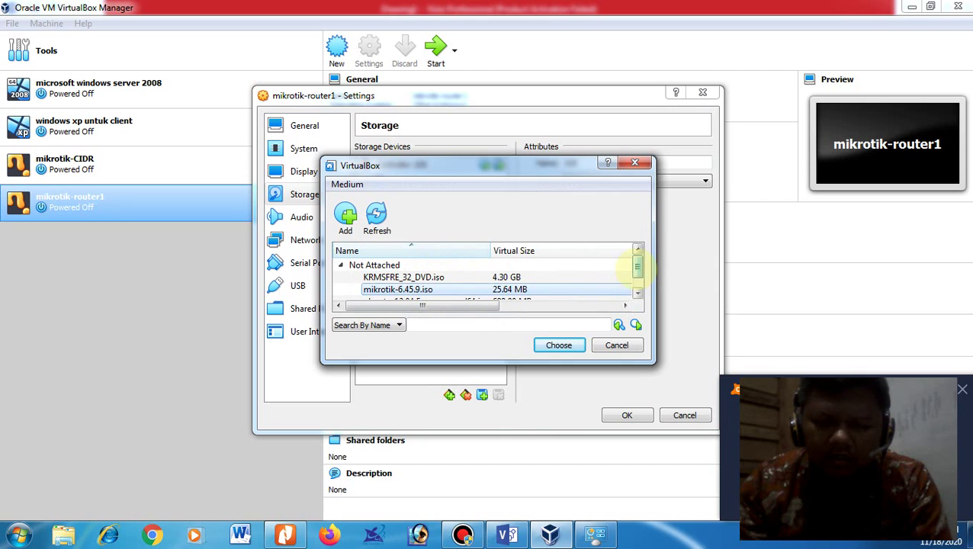
{"action": "left_click_drag", "start_coordinate": [637, 267], "coordinate": [637, 276]}
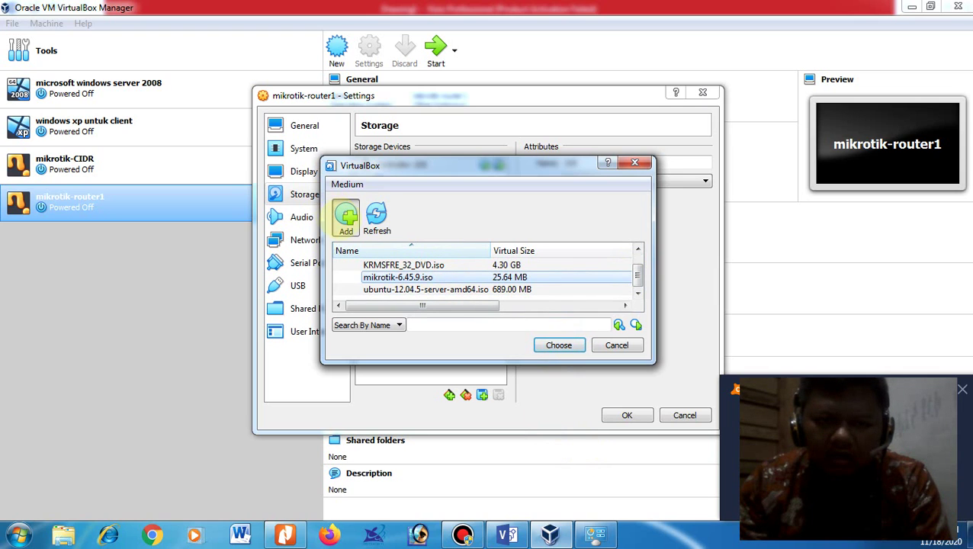
{"action": "left_click", "coordinate": [346, 216]}
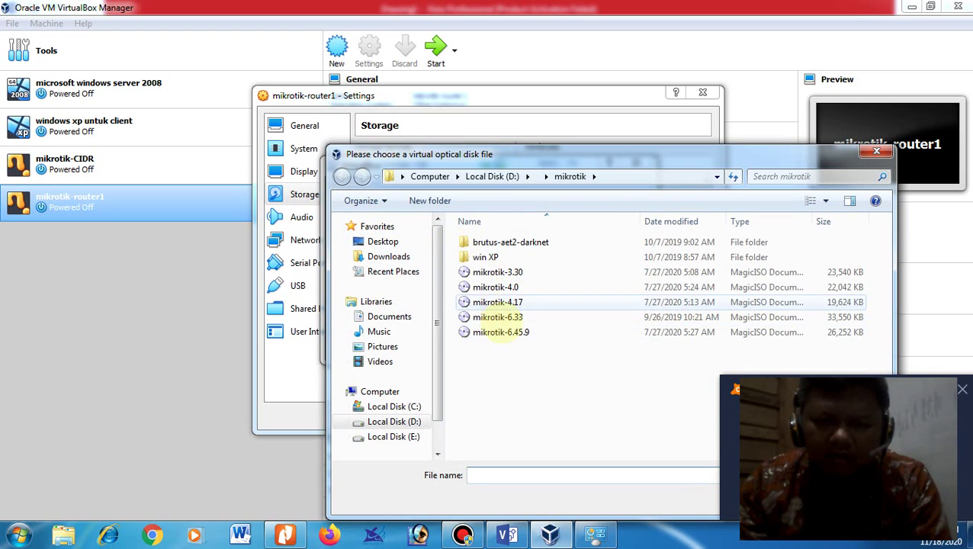
{"action": "left_click", "coordinate": [501, 334]}
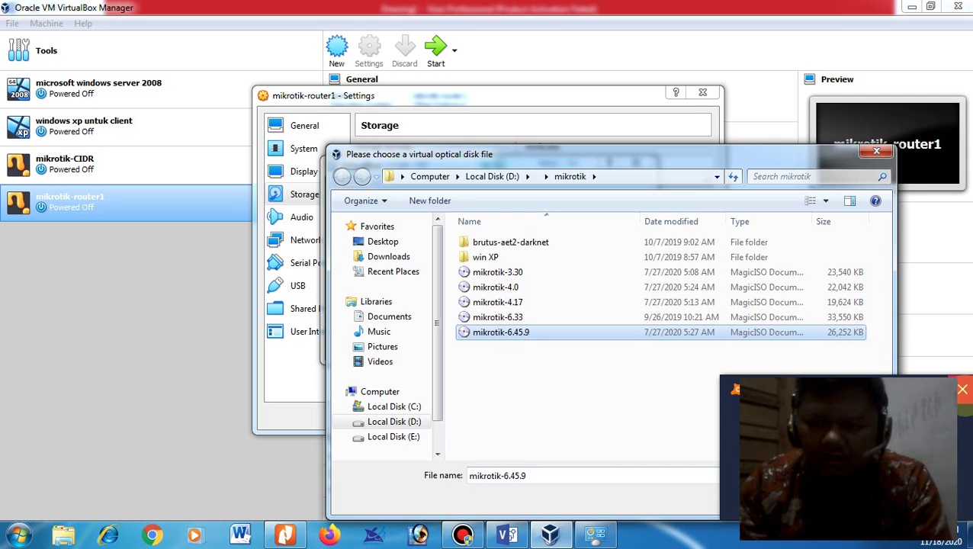
{"action": "left_click", "coordinate": [793, 501]}
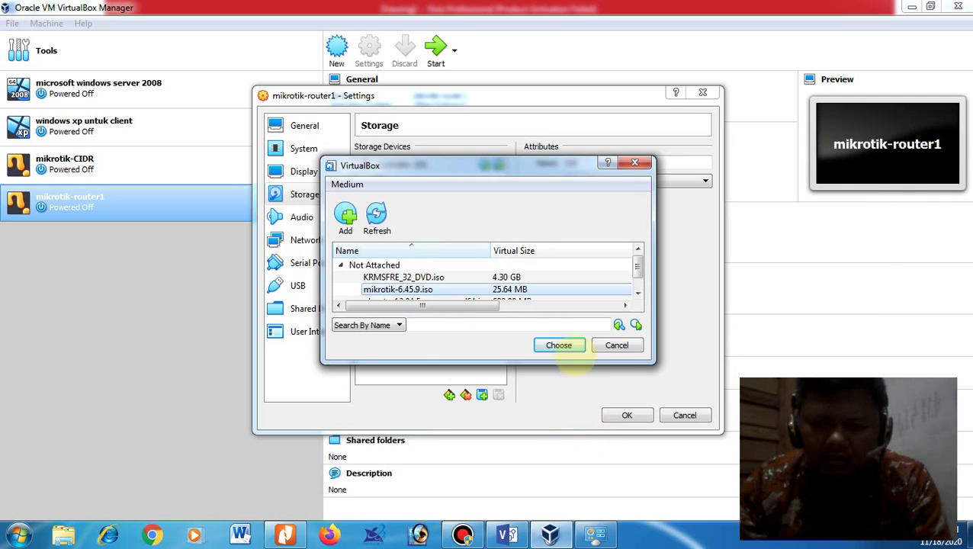
{"action": "left_click", "coordinate": [568, 345]}
{"action": "left_click", "coordinate": [628, 415]}
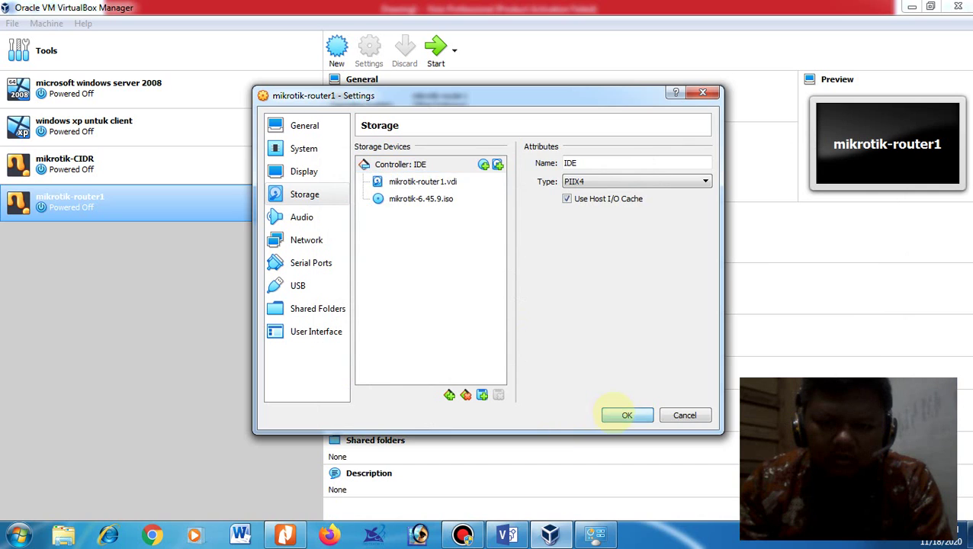
{"action": "left_click", "coordinate": [438, 48]}
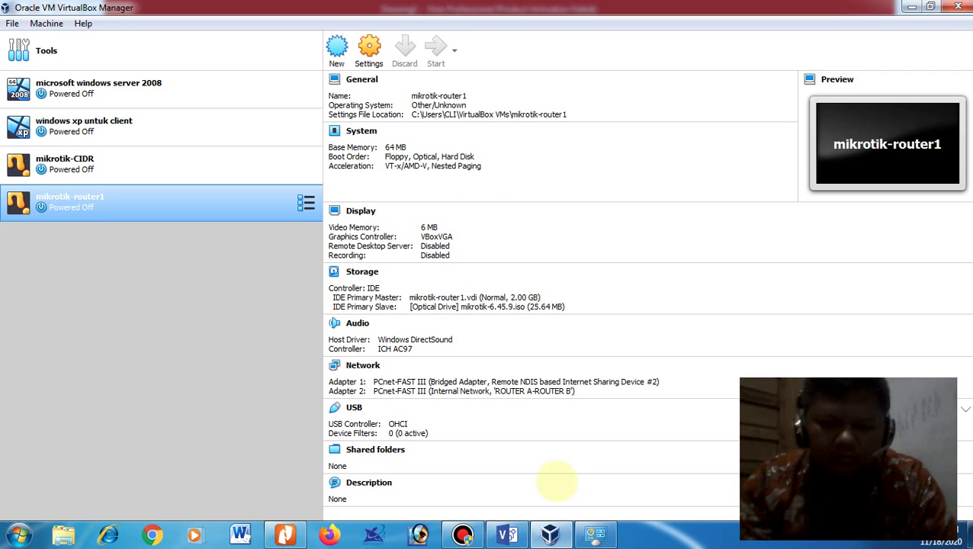
Step: Open the running mikrotik-router1 window, then bring the Visio PC/routers/Cloud diagram forward
{"action": "left_click", "coordinate": [509, 531]}
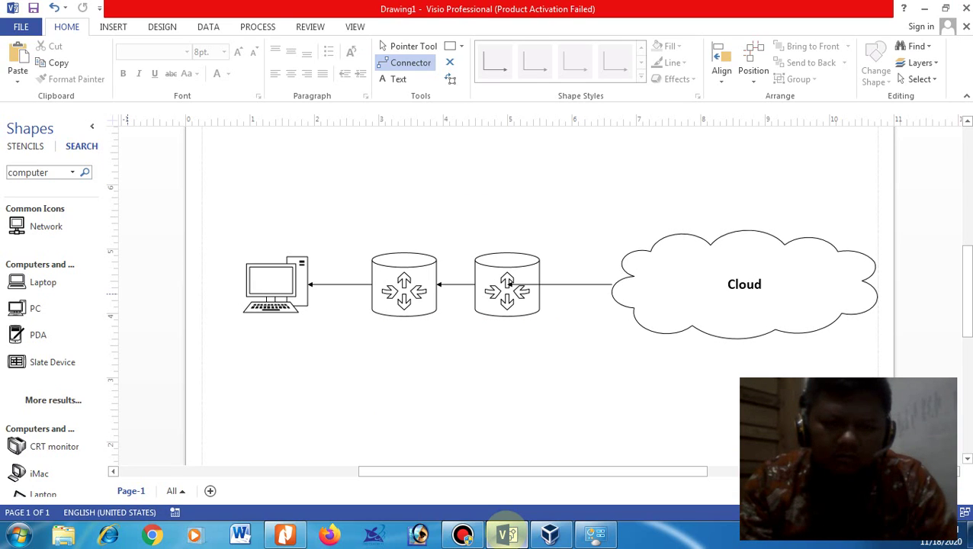
{"action": "left_click", "coordinate": [508, 532]}
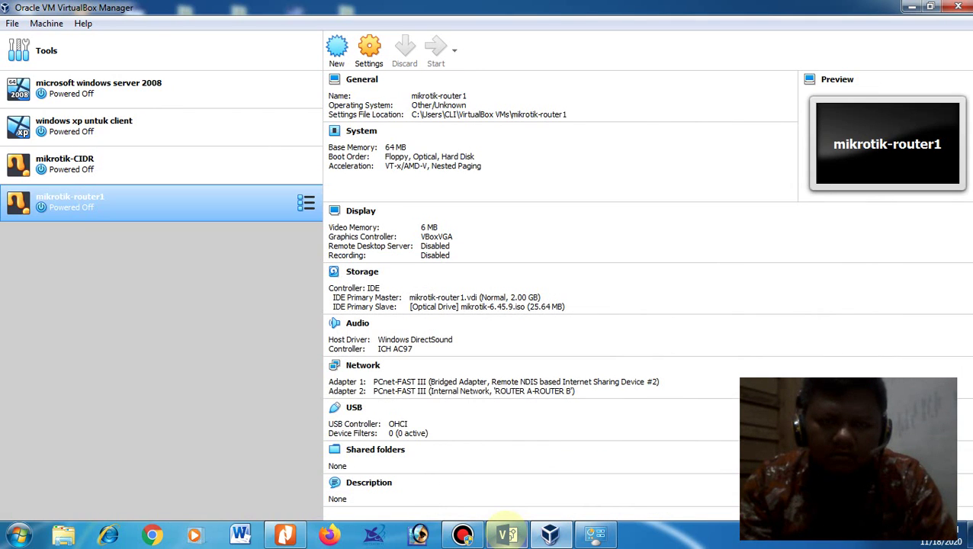
{"action": "left_click", "coordinate": [551, 534]}
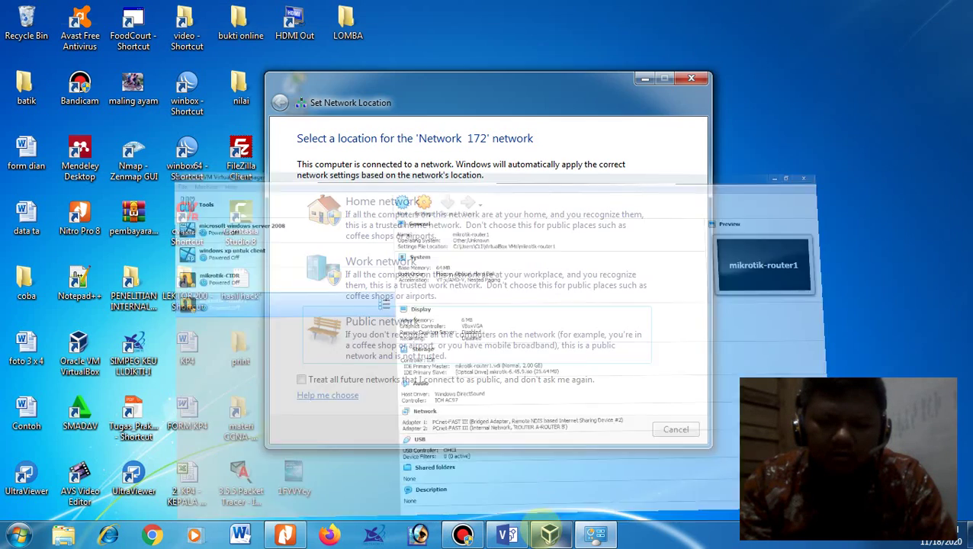
{"action": "left_click", "coordinate": [551, 534]}
{"action": "left_click", "coordinate": [463, 43]}
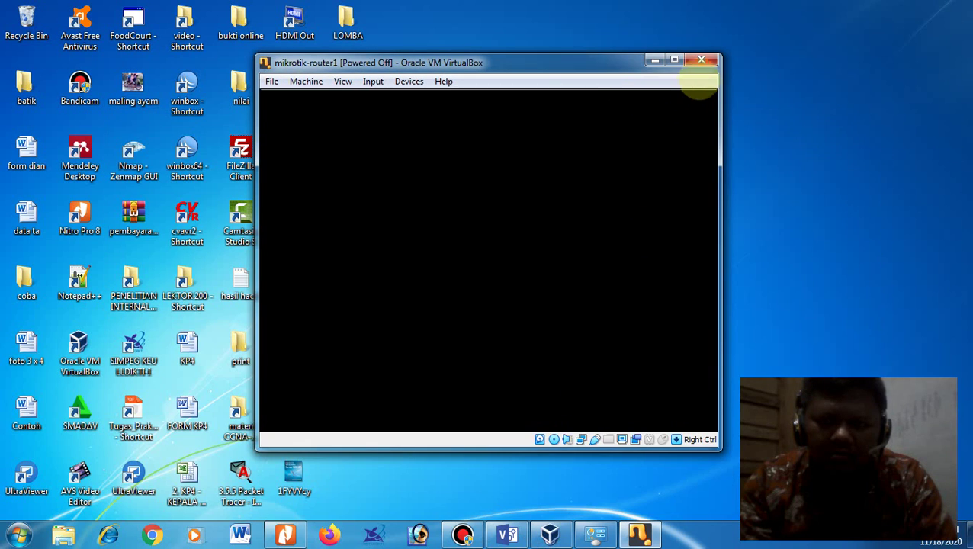
{"action": "left_click", "coordinate": [508, 532]}
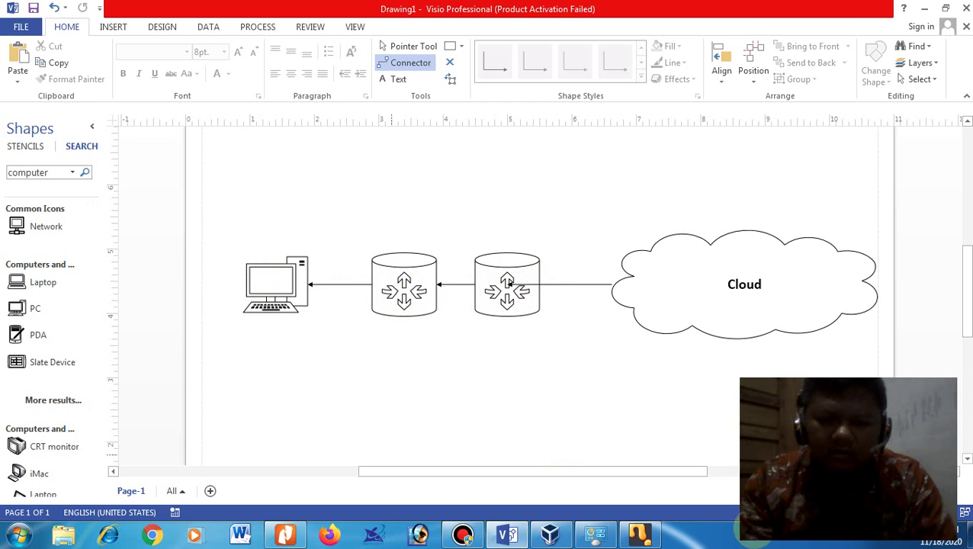
Step: Select all MikroTik packages, install answering 'n' then 'y', and maximize the VM window
{"action": "left_click", "coordinate": [639, 534]}
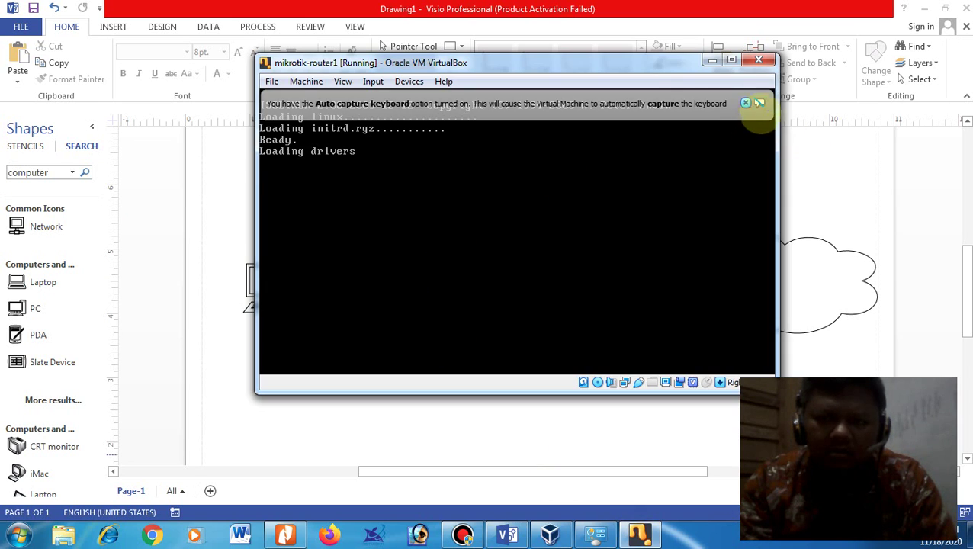
{"action": "left_click", "coordinate": [746, 103]}
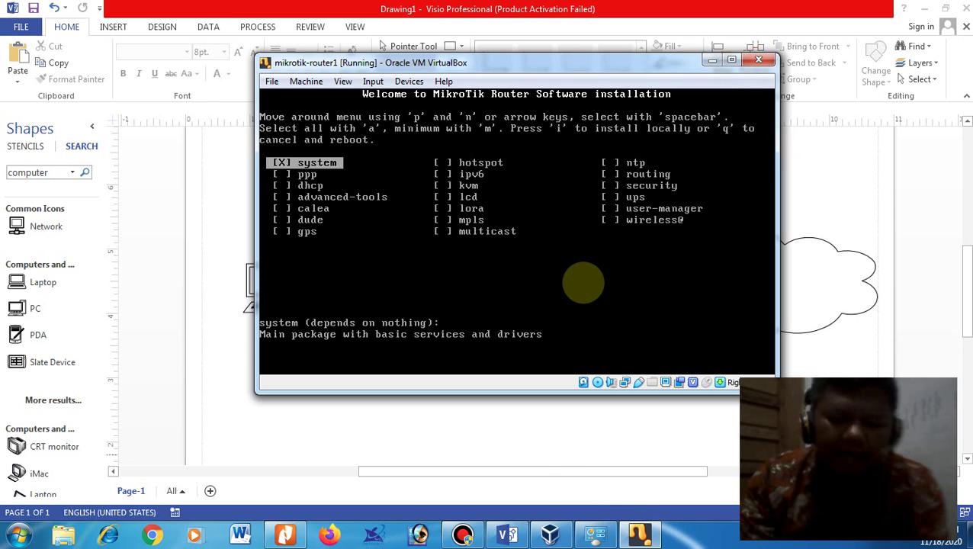
{"action": "type", "text": "a"}
{"action": "type", "text": "i"}
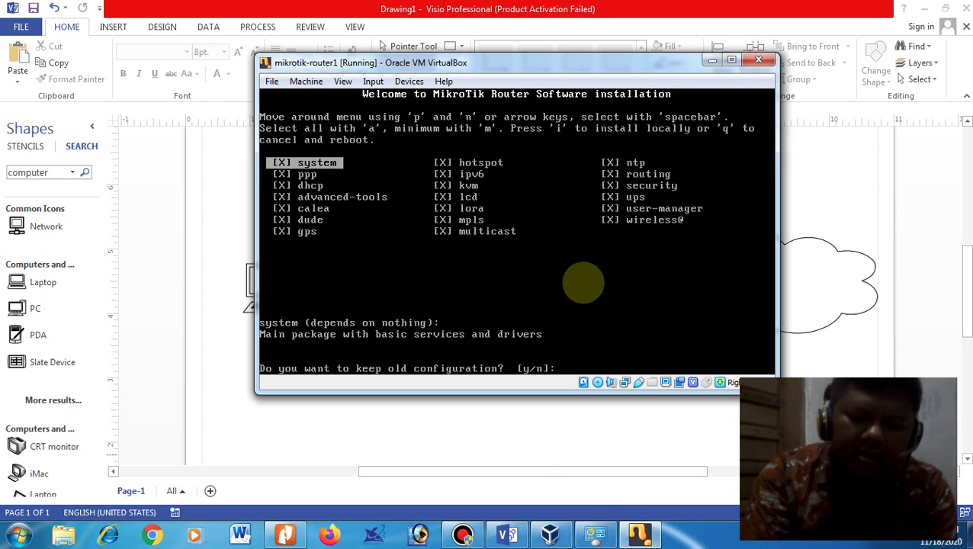
{"action": "type", "text": "ny"}
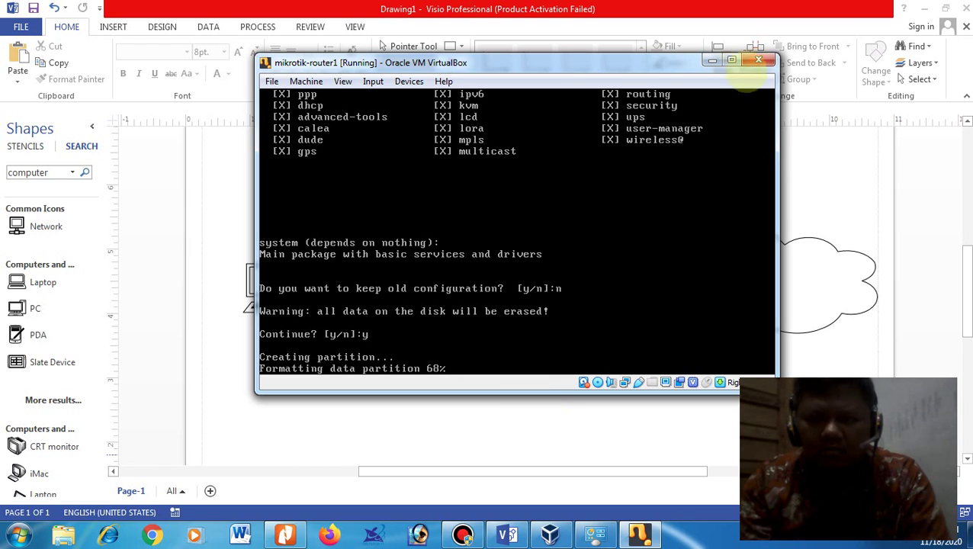
{"action": "left_click", "coordinate": [731, 59]}
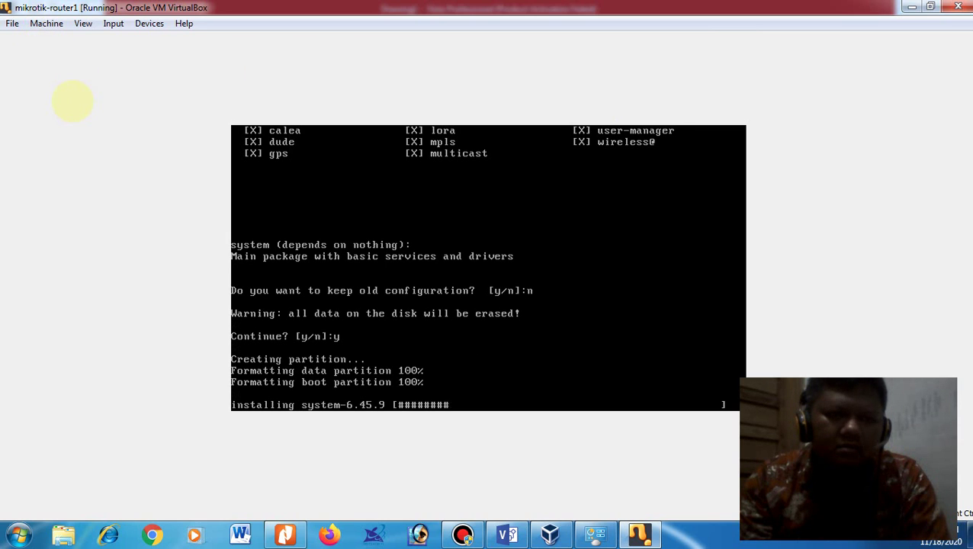
Step: Cancel switching the VM display to scaled mode
{"action": "left_click", "coordinate": [84, 23]}
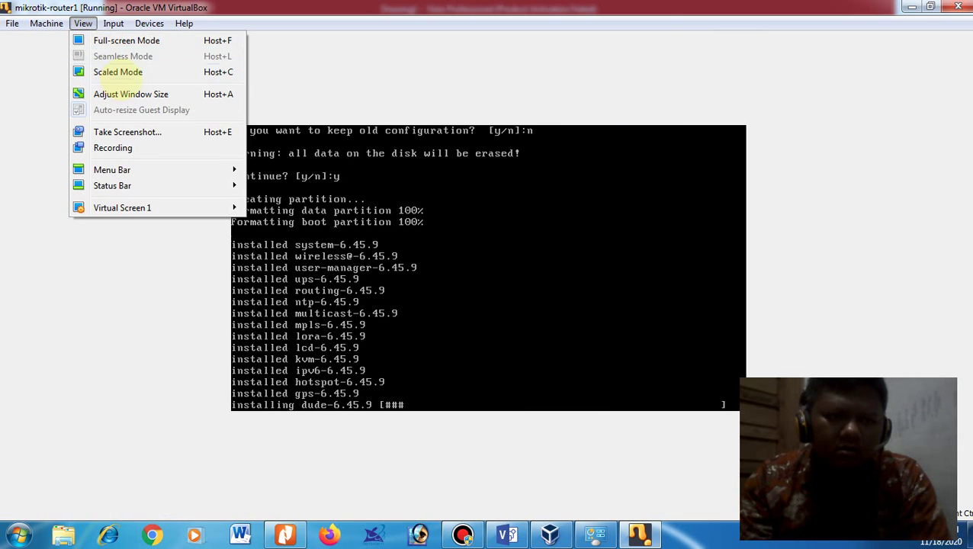
{"action": "left_click", "coordinate": [114, 72]}
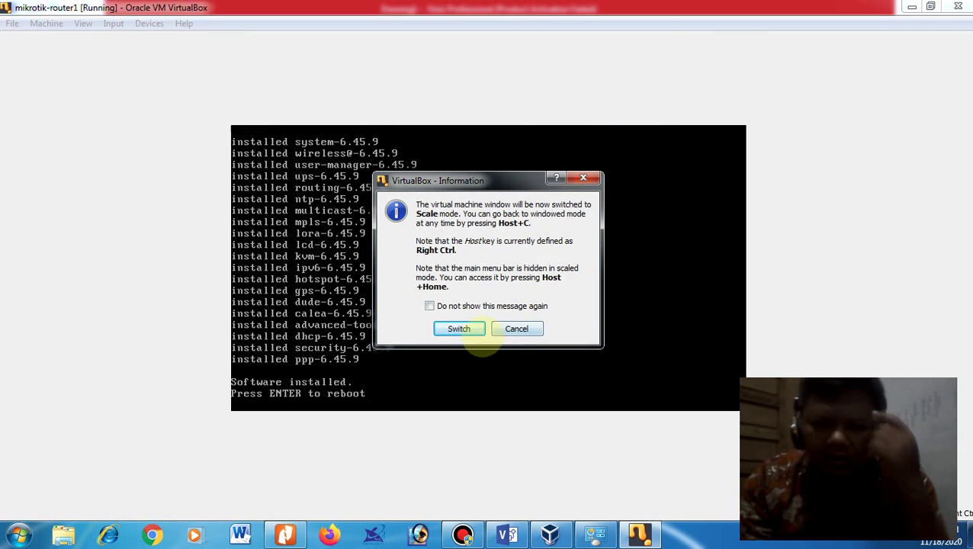
{"action": "left_click", "coordinate": [516, 329]}
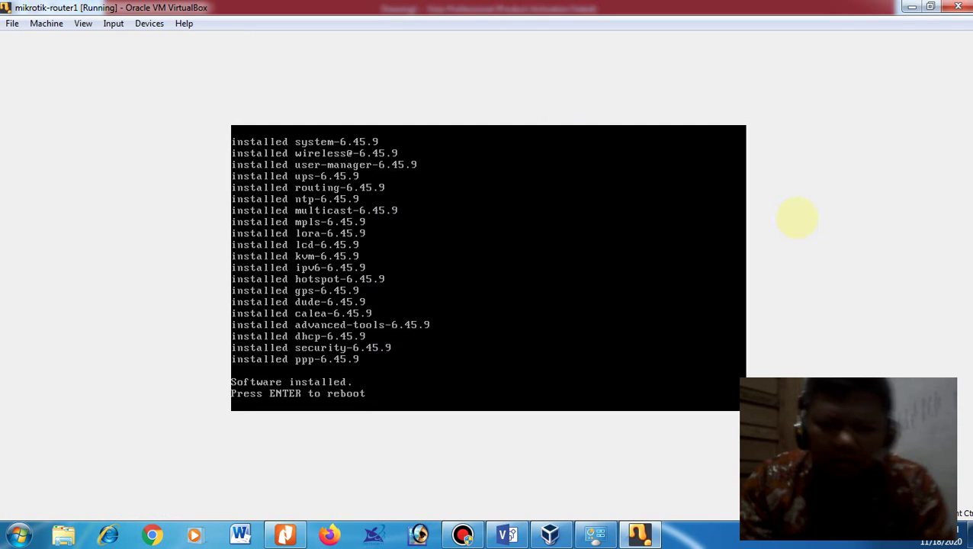
{"action": "left_click", "coordinate": [264, 393]}
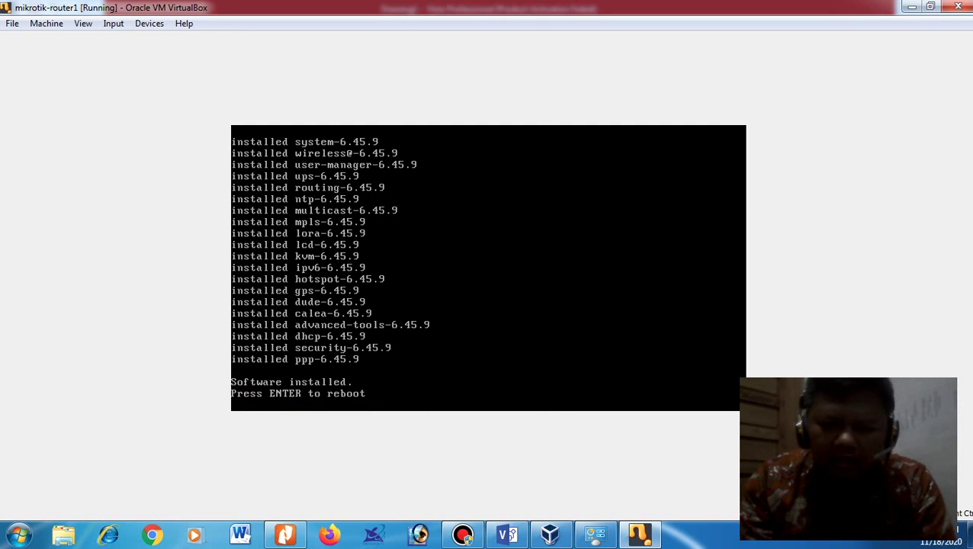
Step: Check the mounted installer disc image, then reboot the router after installation
{"action": "left_click", "coordinate": [113, 23]}
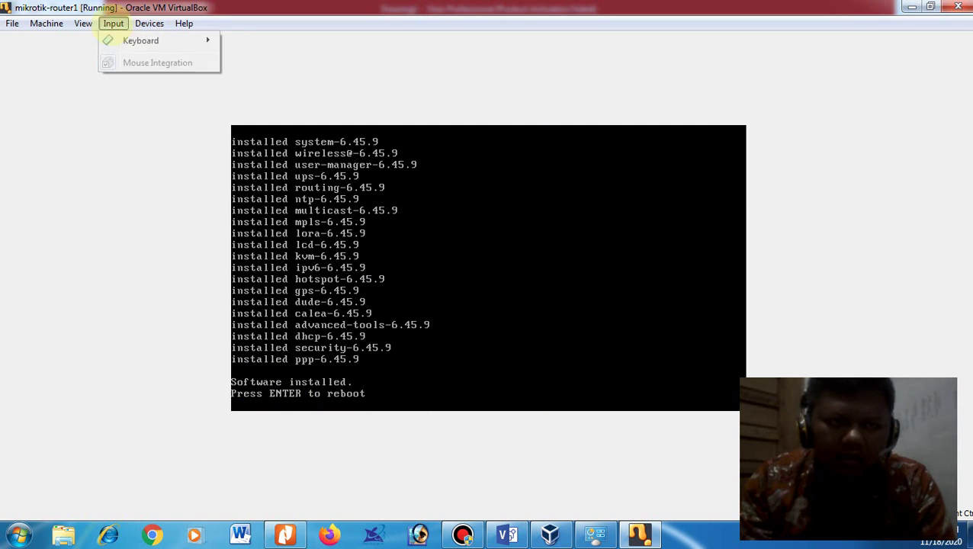
{"action": "mouse_move", "coordinate": [145, 25]}
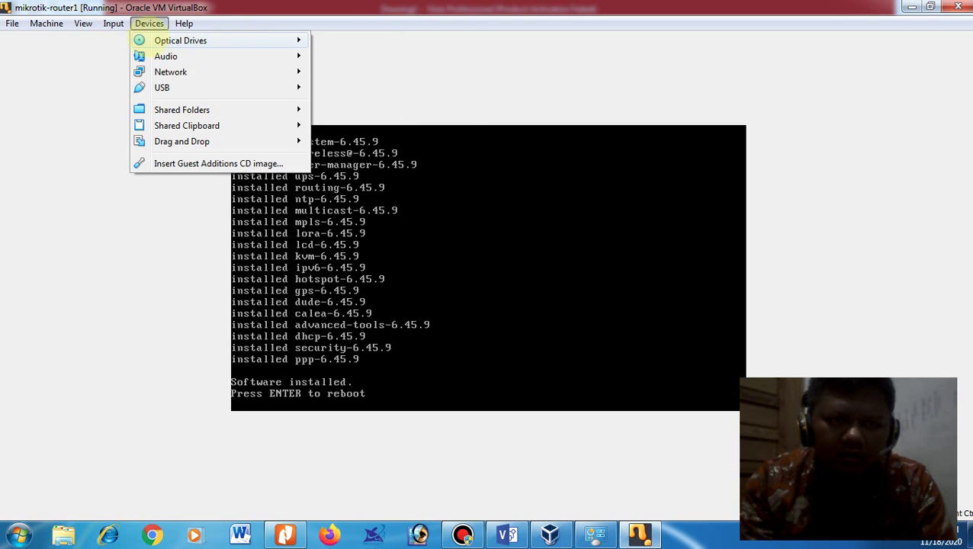
{"action": "left_click", "coordinate": [354, 78]}
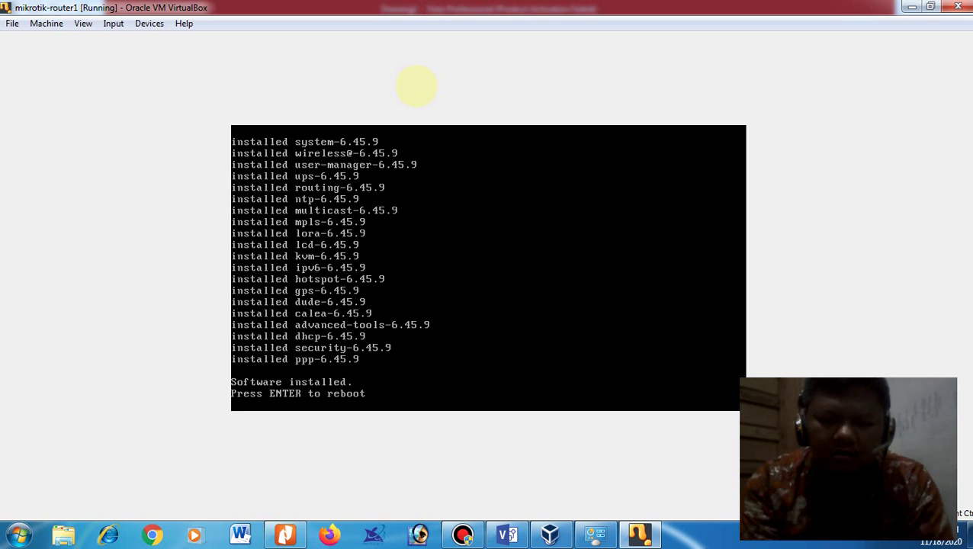
{"action": "key", "text": "Return"}
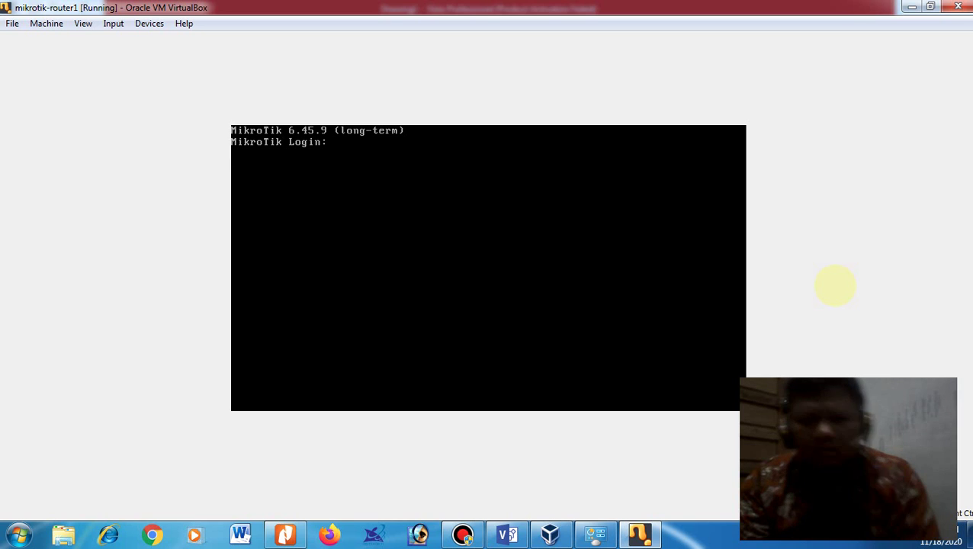
Step: Log in as admin with a blank password, dismiss the license, and run 'ip address print'
{"action": "type", "text": "admin"}
{"action": "key", "text": "Return"}
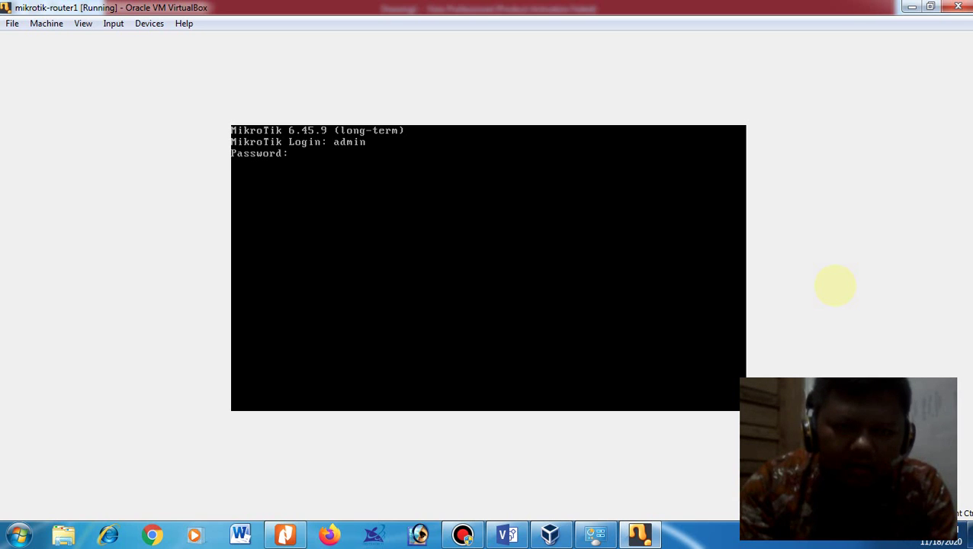
{"action": "key", "text": "Return"}
{"action": "type", "text": "y"}
{"action": "key", "text": "Return"}
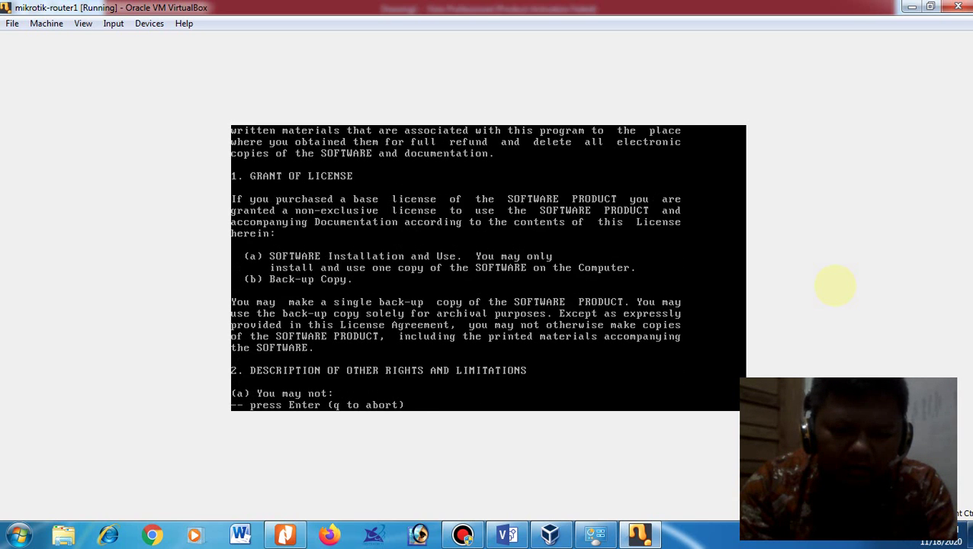
{"action": "key", "text": "q"}
{"action": "key", "text": "Return"}
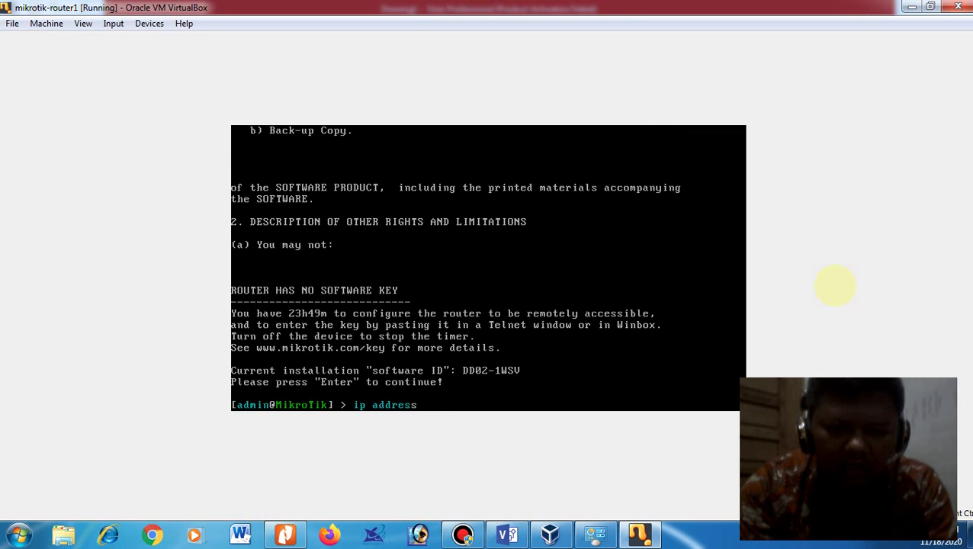
{"action": "type", "text": "ip address print"}
{"action": "key", "text": "Return"}
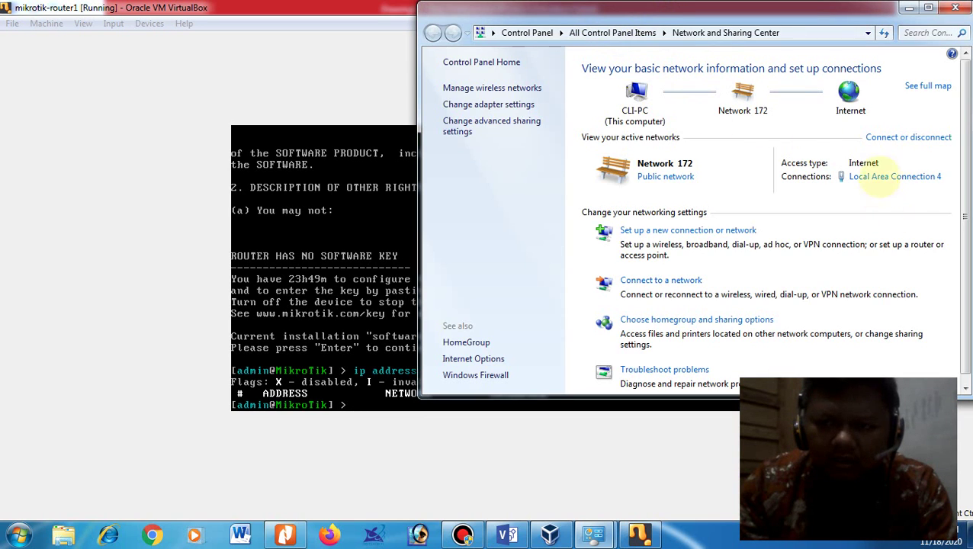
Step: Read Local Area Connection 4 details: IPv4 192.168.42.6, gateway 192.168.42.129
{"action": "left_click", "coordinate": [885, 177]}
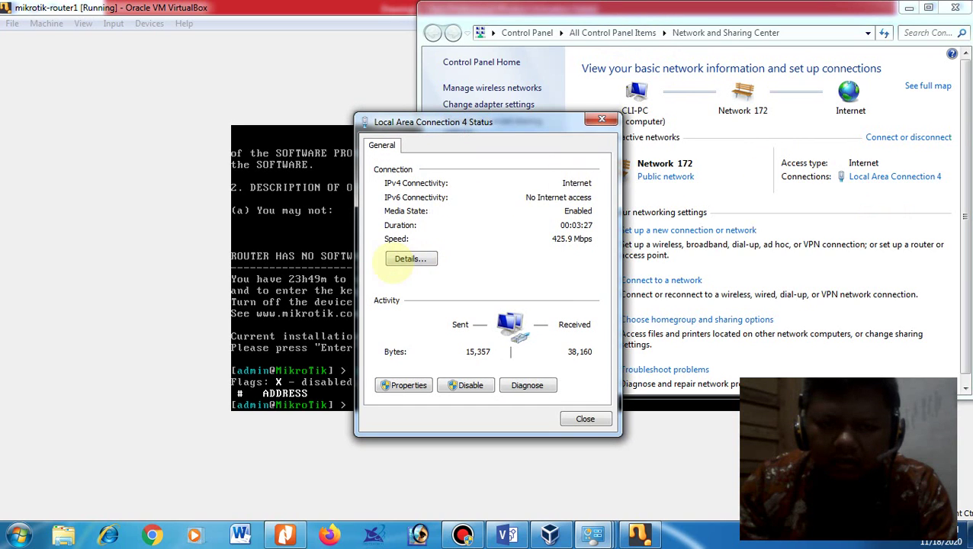
{"action": "left_click", "coordinate": [404, 259]}
{"action": "left_click", "coordinate": [515, 248]}
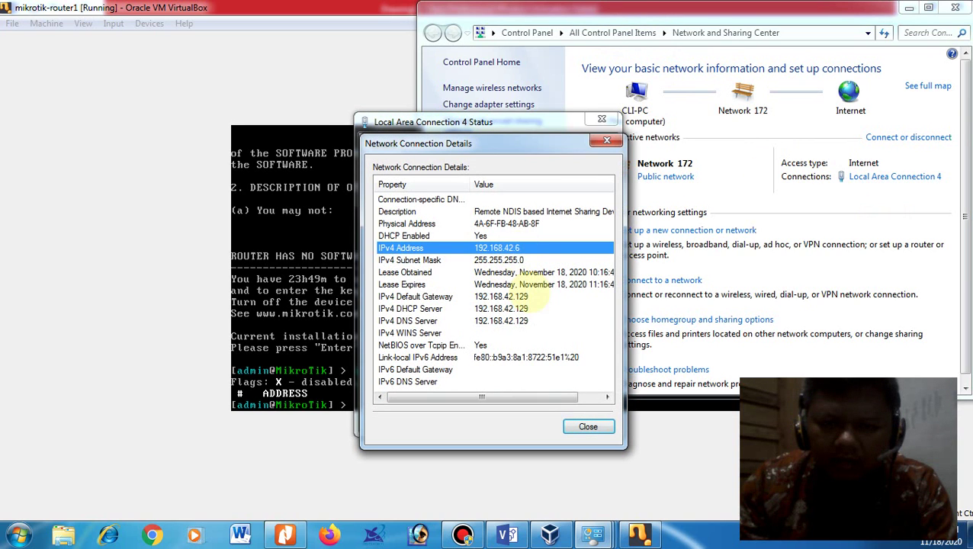
{"action": "left_click", "coordinate": [530, 298]}
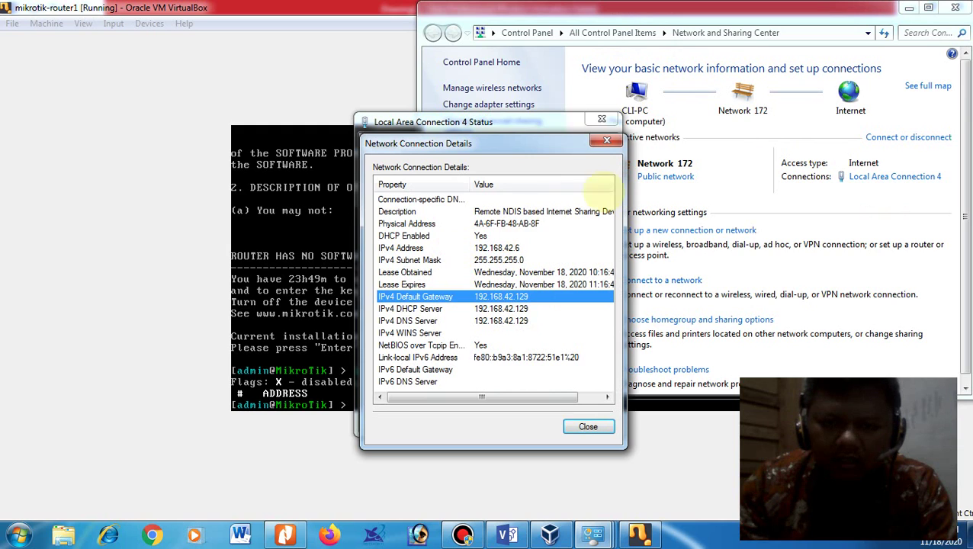
{"action": "left_click", "coordinate": [606, 140]}
{"action": "left_click", "coordinate": [602, 119]}
Step: Add address 192.168.42.20/24 to interface ether1
{"action": "left_click", "coordinate": [166, 289]}
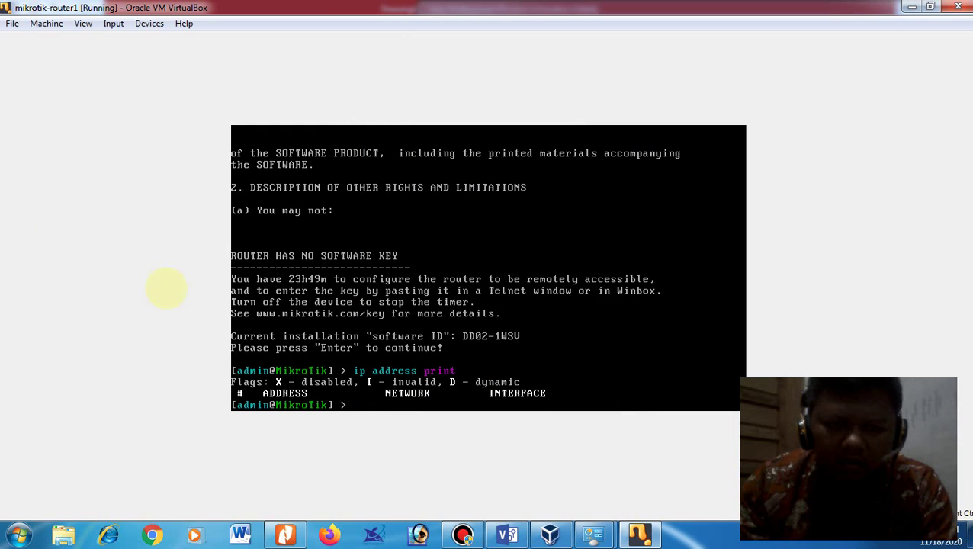
{"action": "type", "text": "ip"}
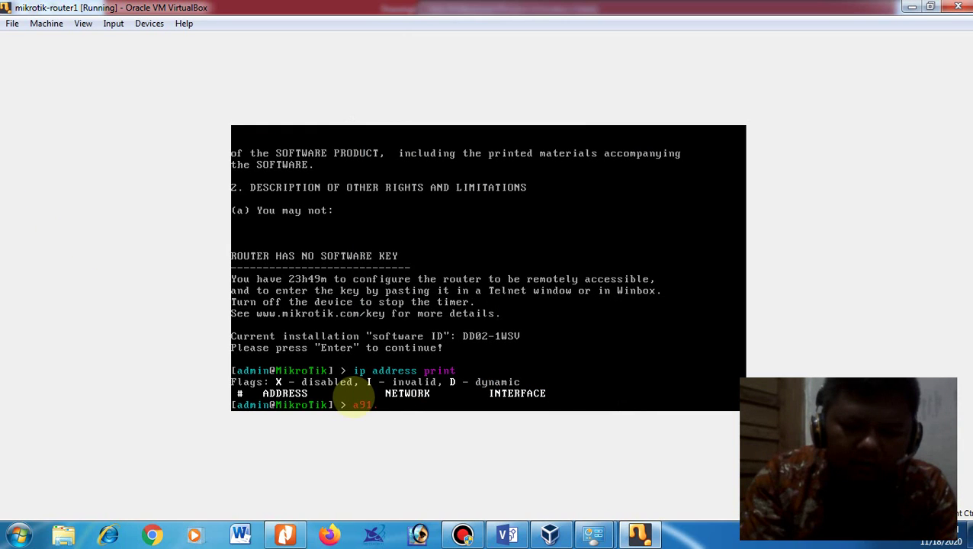
{"action": "key", "text": "BackSpace"}
{"action": "key", "text": "BackSpace"}
{"action": "key", "text": "BackSpace"}
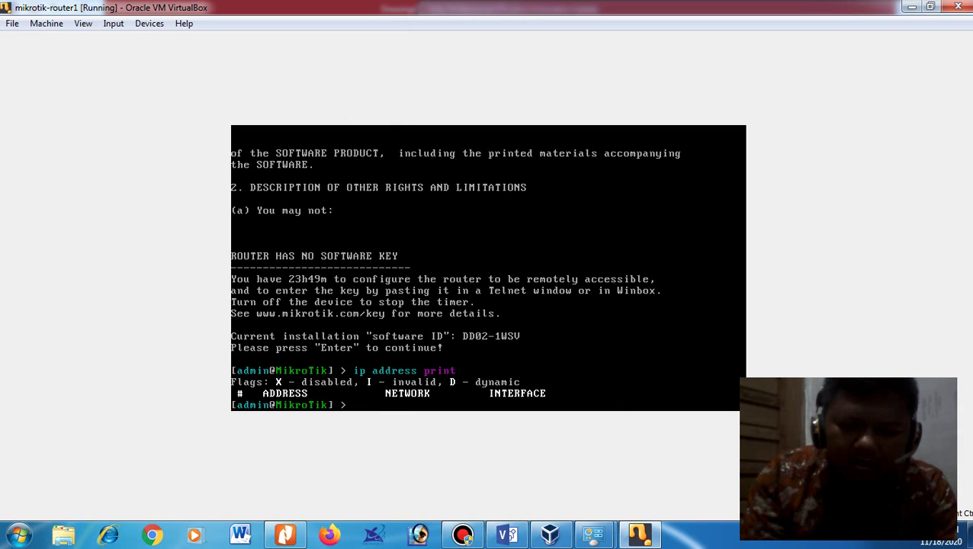
{"action": "type", "text": "ip ad"}
{"action": "type", "text": "dd addr"}
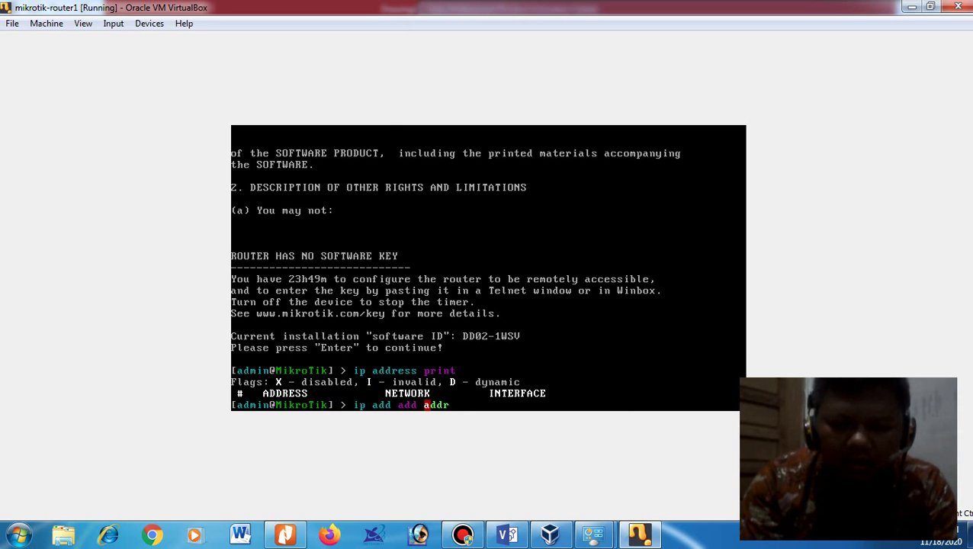
{"action": "key", "text": "Tab"}
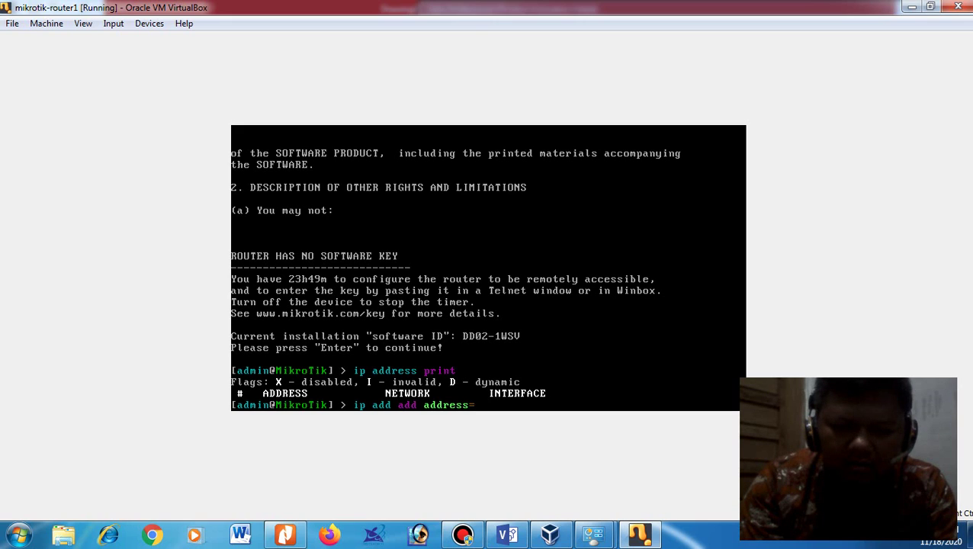
{"action": "type", "text": "192.168"}
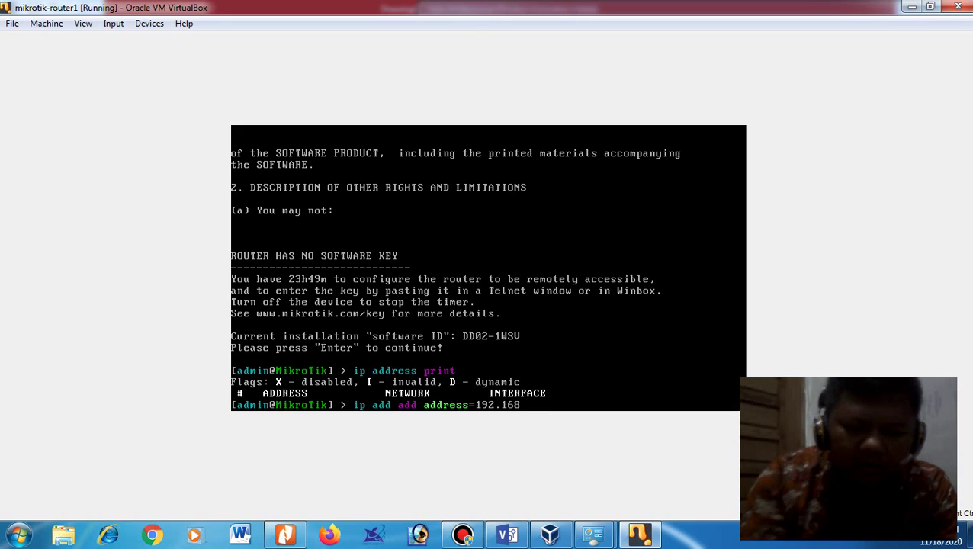
{"action": "type", "text": ".42.2"}
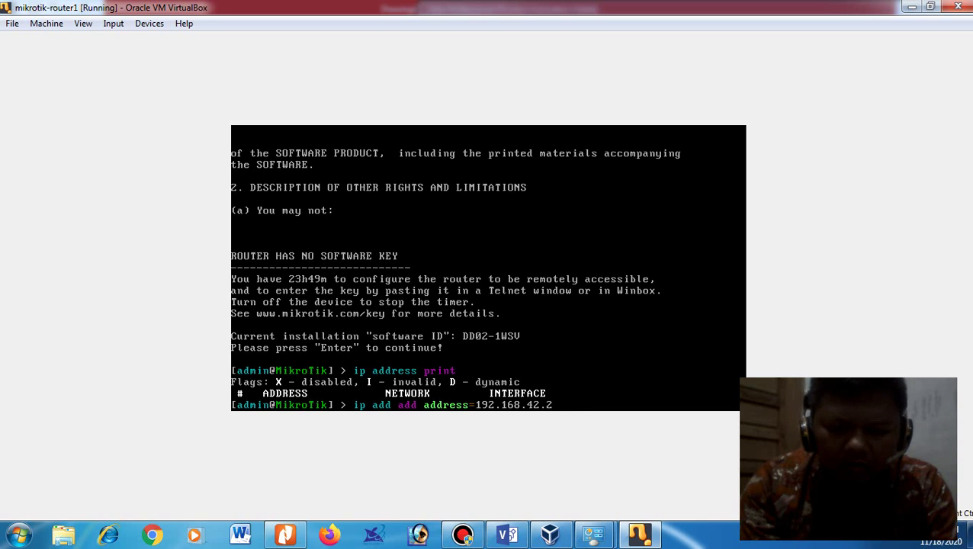
{"action": "type", "text": "30/24 inter"}
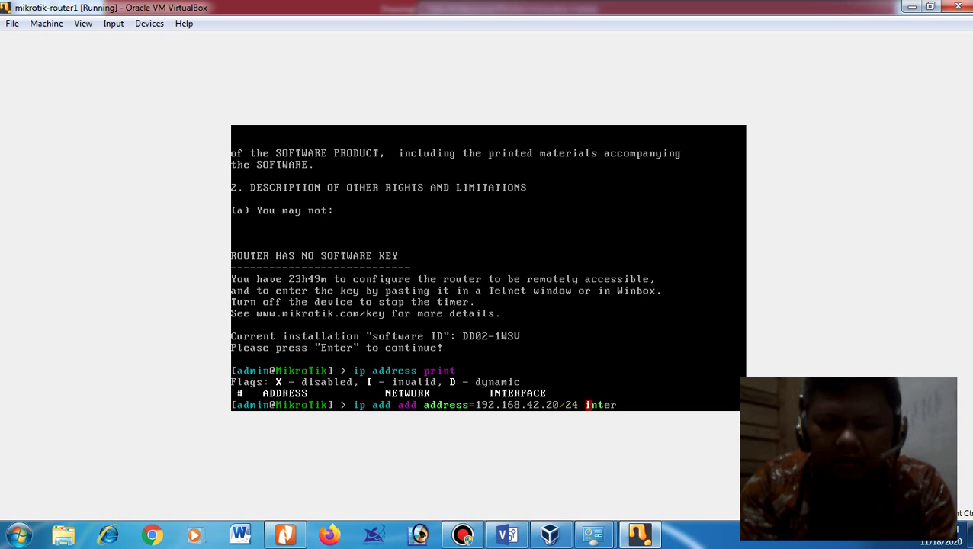
{"action": "type", "text": "face=ether"}
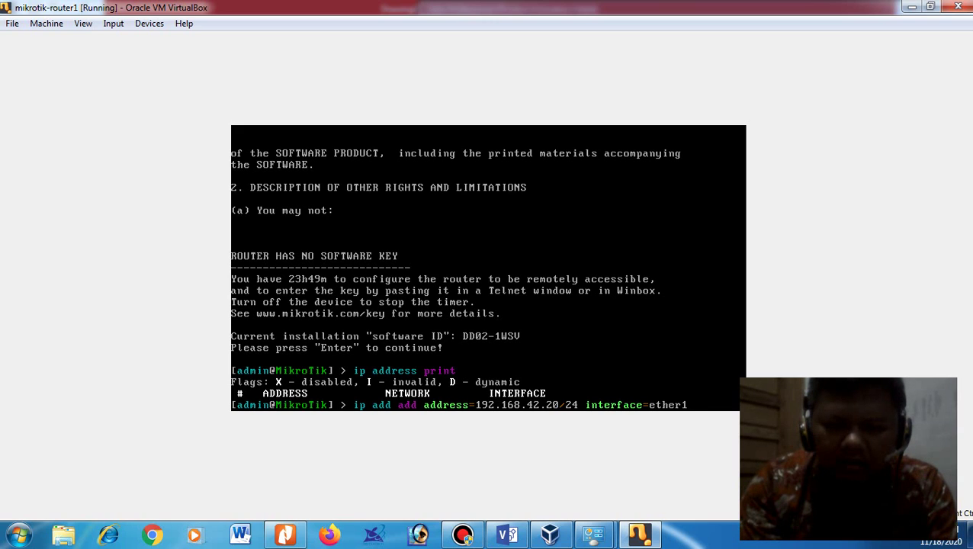
{"action": "type", "text": "1"}
{"action": "key", "text": "Return"}
Step: Add address 192.168.1.1/24 to interface ether2 by editing the previous command
{"action": "key", "text": "Up"}
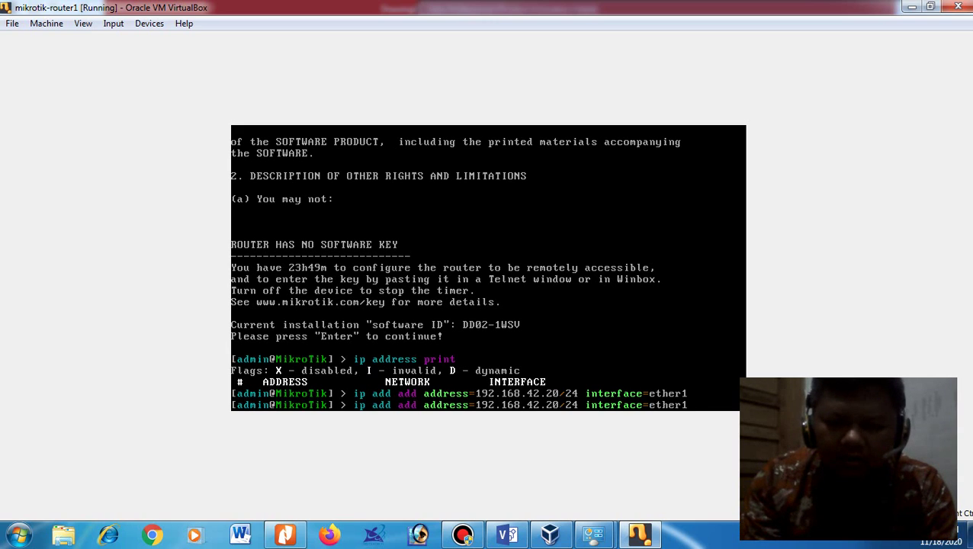
{"action": "key", "text": "BackSpace"}
{"action": "key", "text": "BackSpace"}
{"action": "key", "text": "BackSpace"}
{"action": "key", "text": "BackSpace"}
{"action": "key", "text": "BackSpace"}
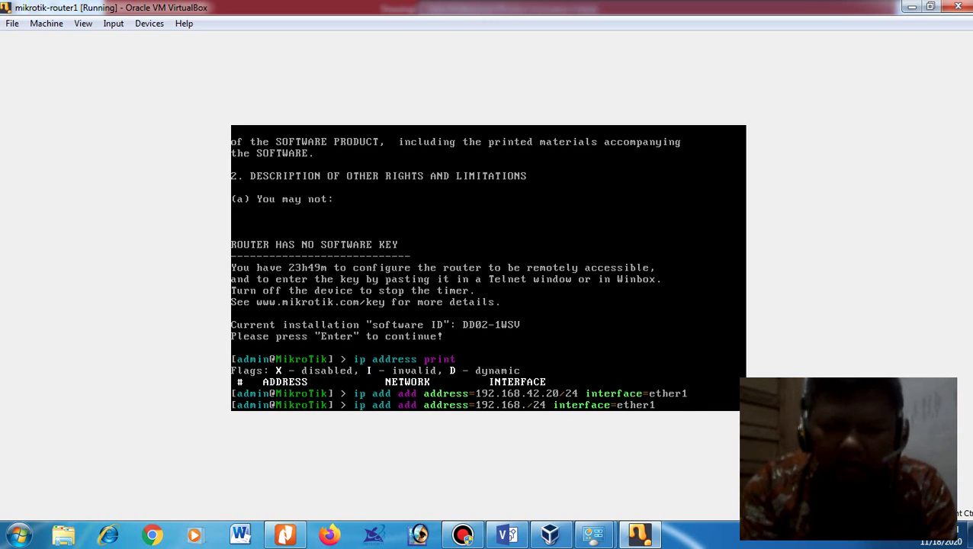
{"action": "type", "text": "1.1"}
{"action": "key", "text": "BackSpace"}
{"action": "key", "text": "BackSpace"}
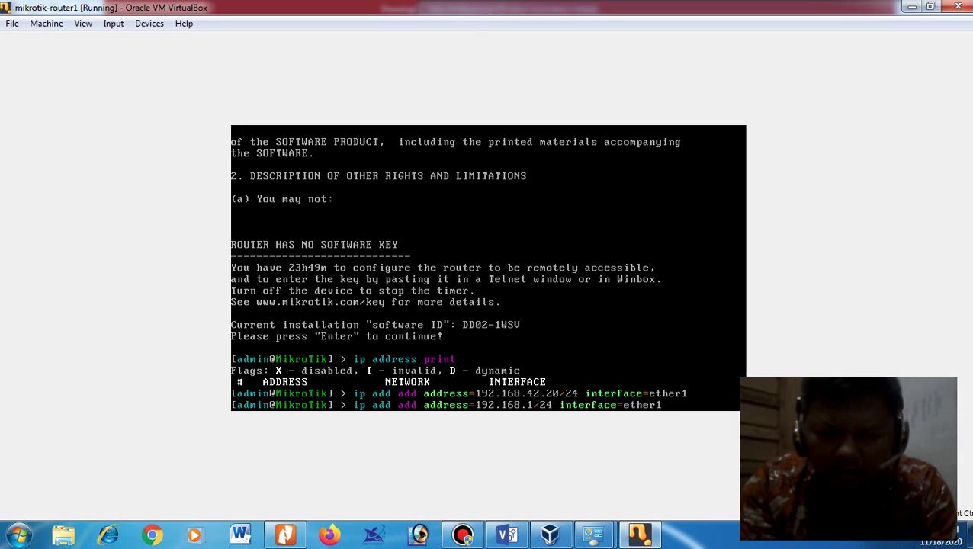
{"action": "type", "text": ".1"}
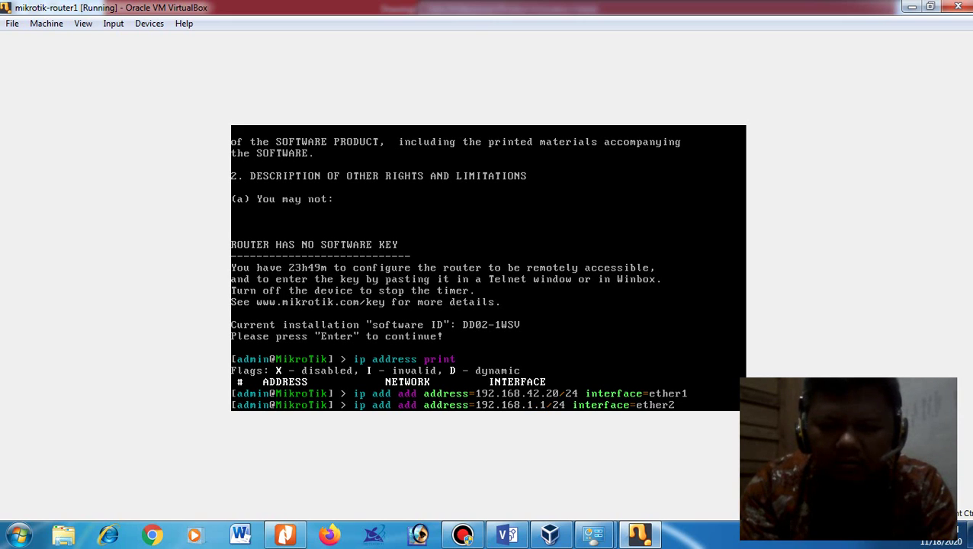
{"action": "key", "text": "Return"}
Step: Begin typing the 'ip route add gateway' command at the prompt
{"action": "type", "text": "p"}
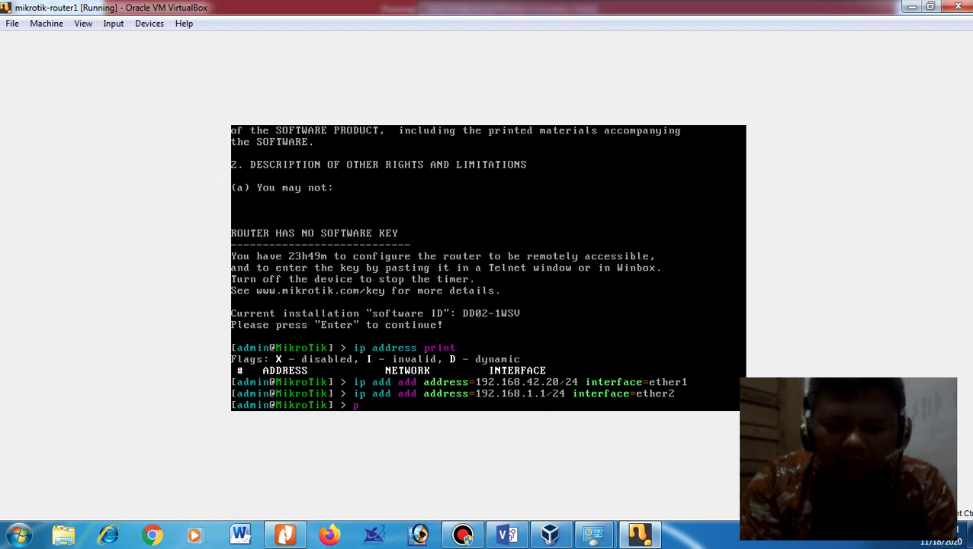
{"action": "type", "text": " route"}
{"action": "key", "text": "BackSpace"}
{"action": "key", "text": "BackSpace"}
{"action": "key", "text": "BackSpace"}
{"action": "key", "text": "BackSpace"}
{"action": "key", "text": "BackSpace"}
{"action": "key", "text": "BackSpace"}
{"action": "key", "text": "BackSpace"}
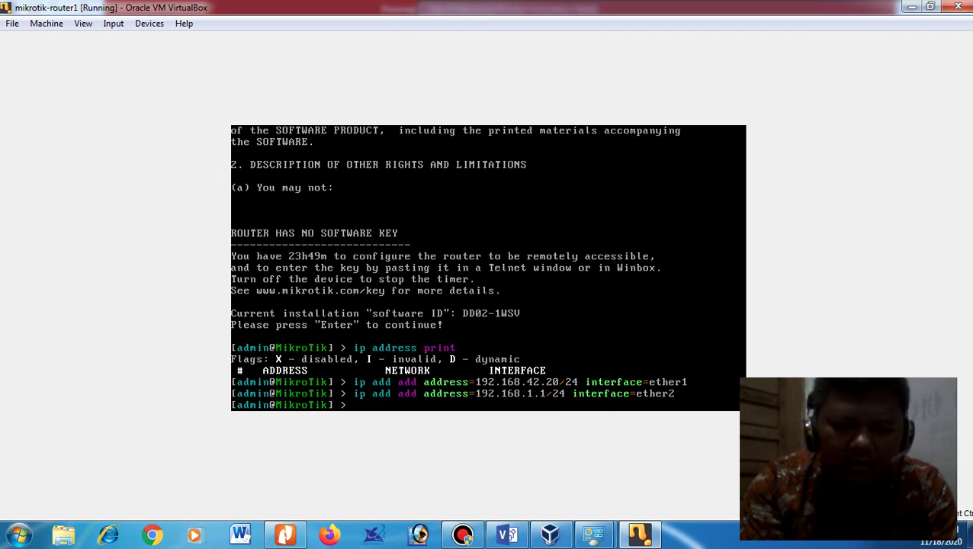
{"action": "type", "text": "ip route"}
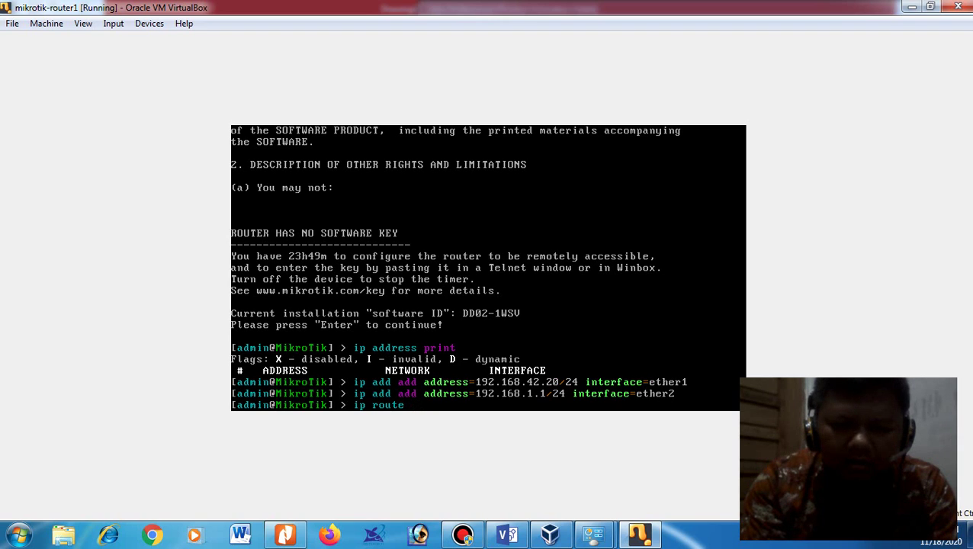
{"action": "type", "text": " ga add ga"}
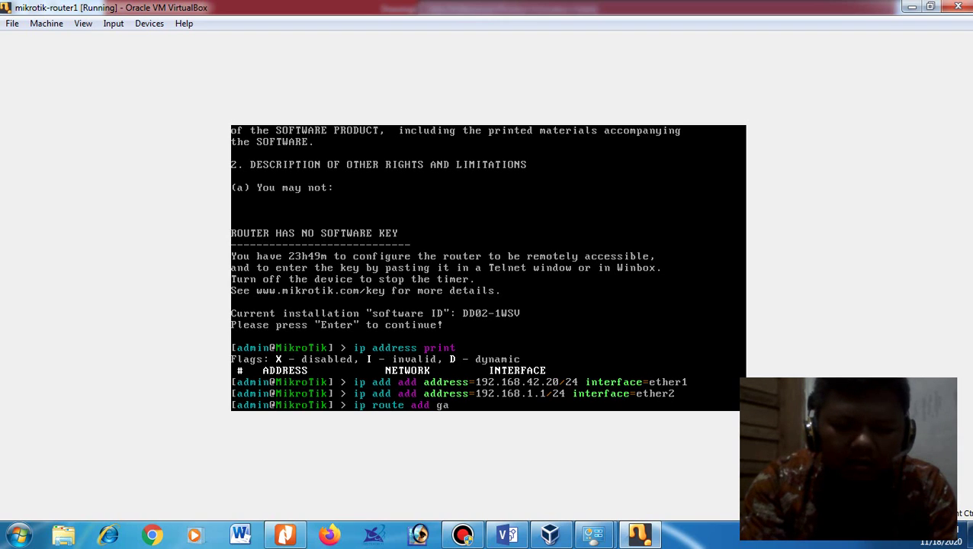
Step: Add a default route via gateway 192.168.42.129
{"action": "key", "text": "Tab"}
{"action": "type", "text": "192.1"}
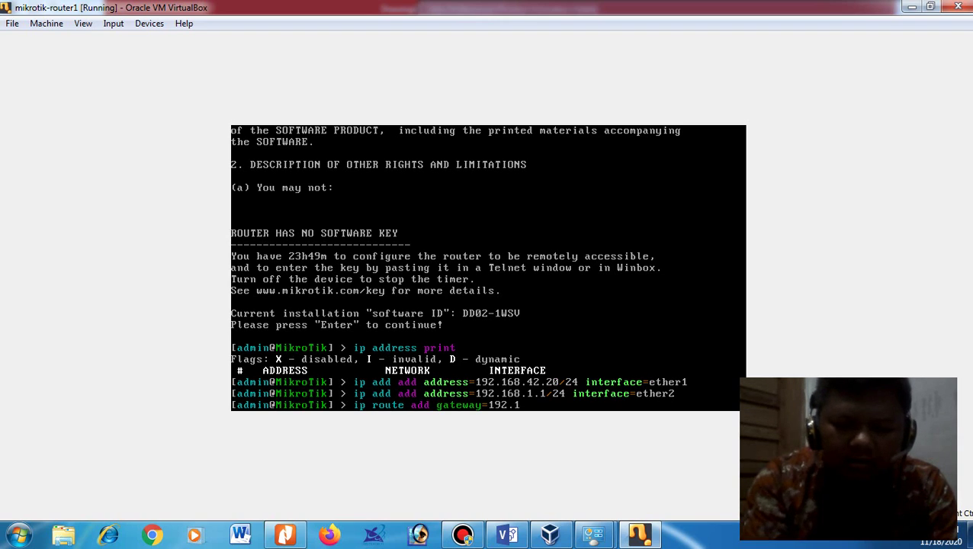
{"action": "type", "text": "68.42."}
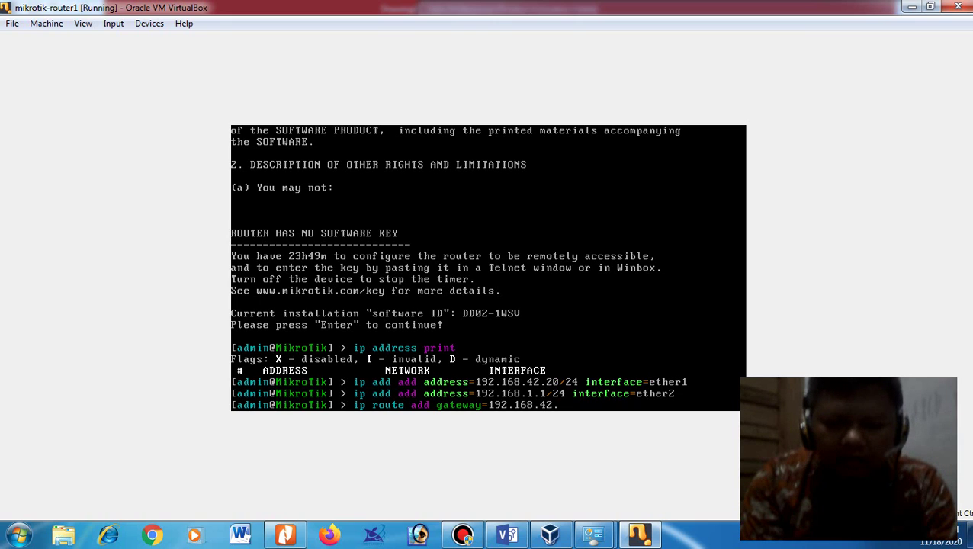
{"action": "type", "text": "129"}
{"action": "key", "text": "Return"}
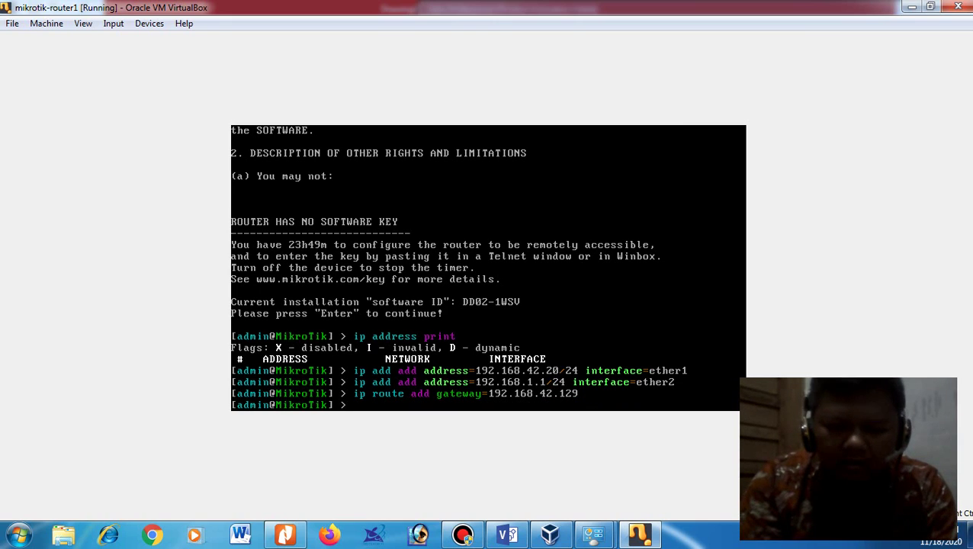
Step: Set DNS servers 192.168.42.129 and 8.8.8.8 with allow-remote-requests=yes
{"action": "type", "text": "ip dns set se"}
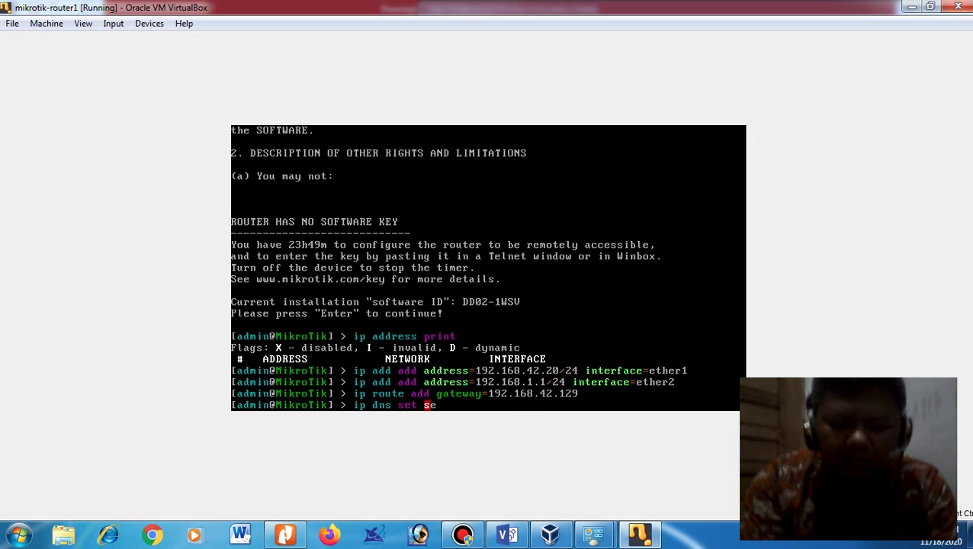
{"action": "type", "text": "rver=192"}
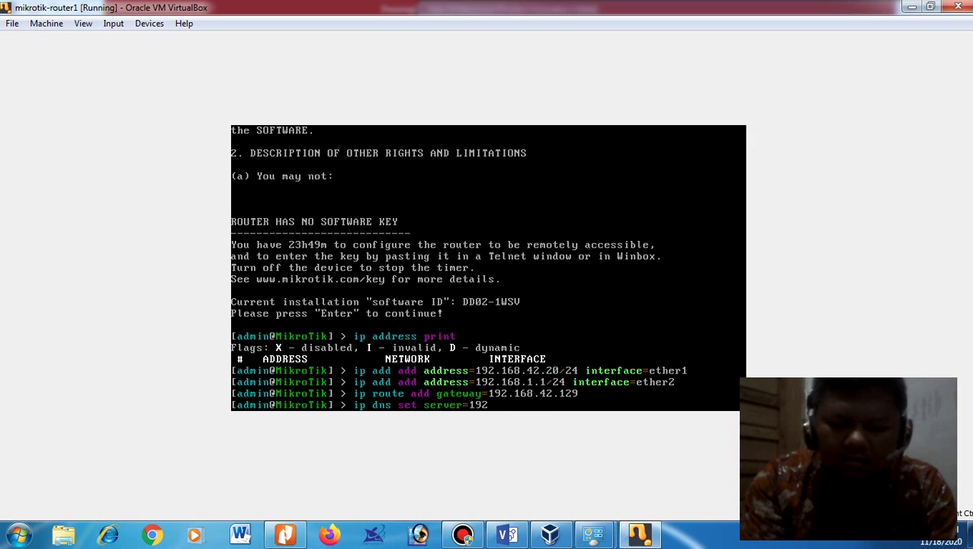
{"action": "type", "text": ".168."}
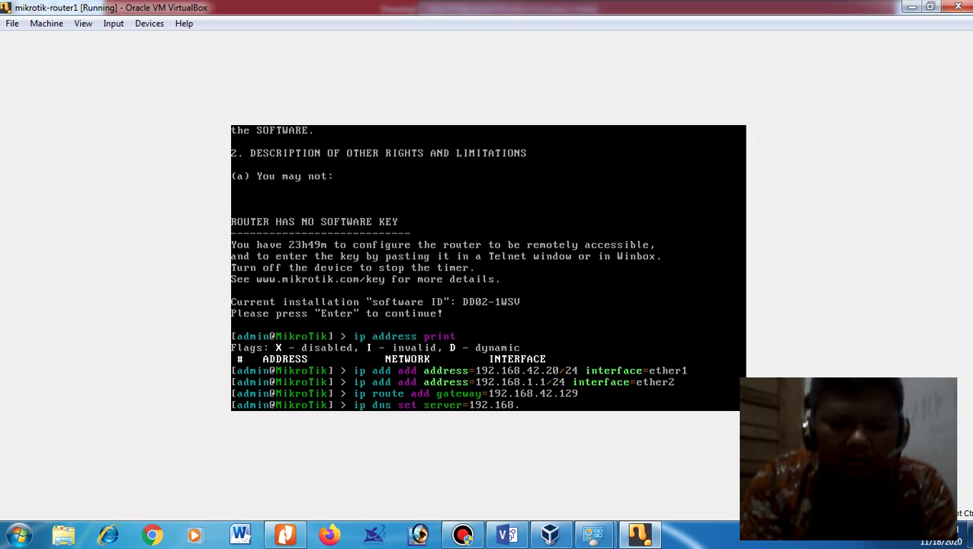
{"action": "type", "text": "42.129"}
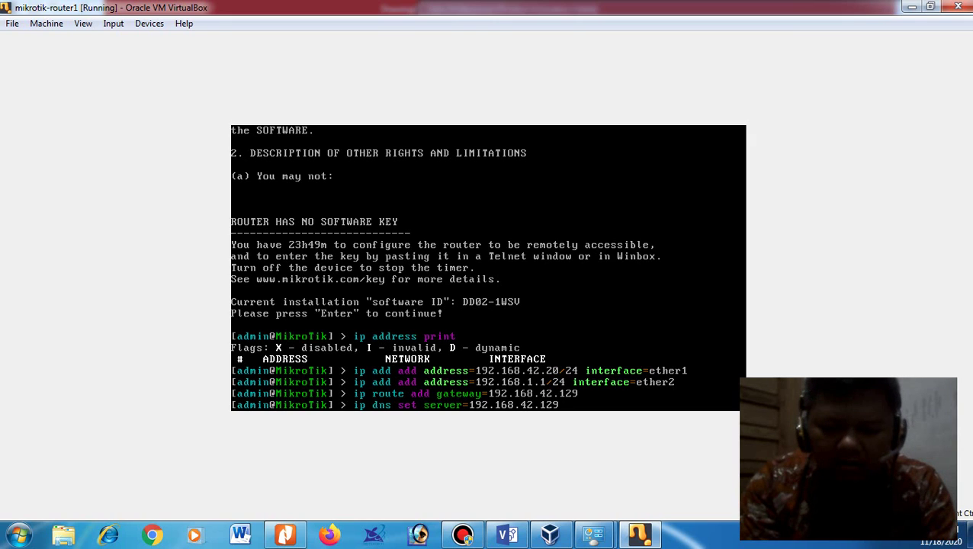
{"action": "type", "text": ",8.8.8"}
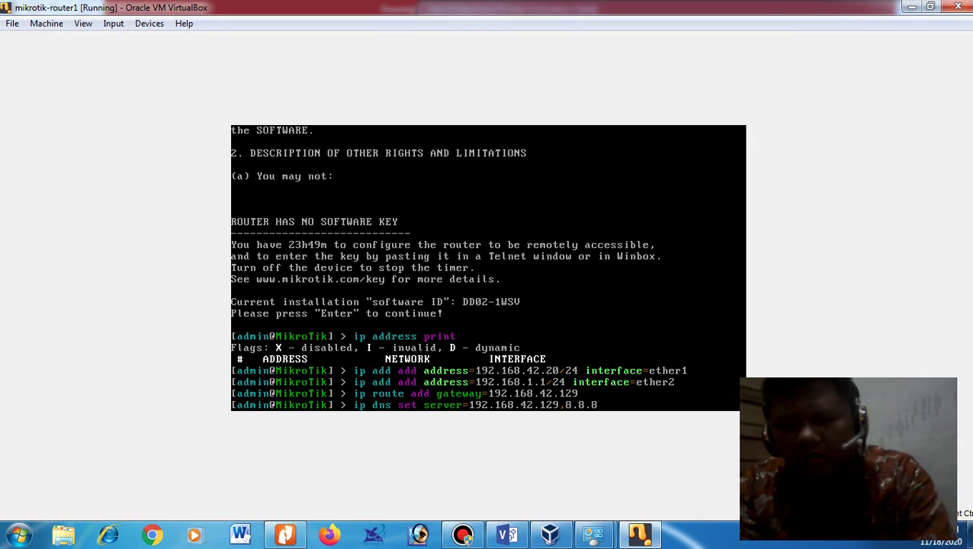
{"action": "type", "text": ".8 \\ al"}
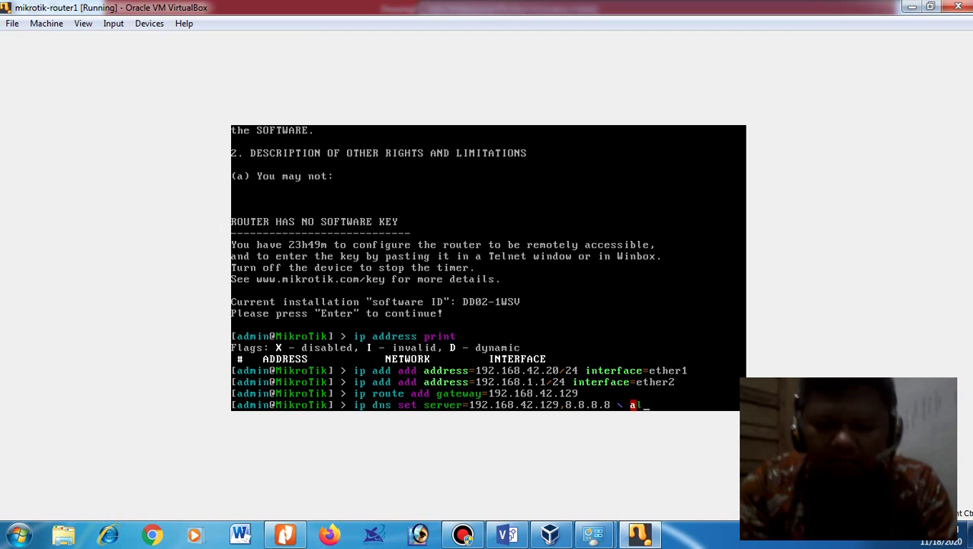
{"action": "key", "text": "Tab"}
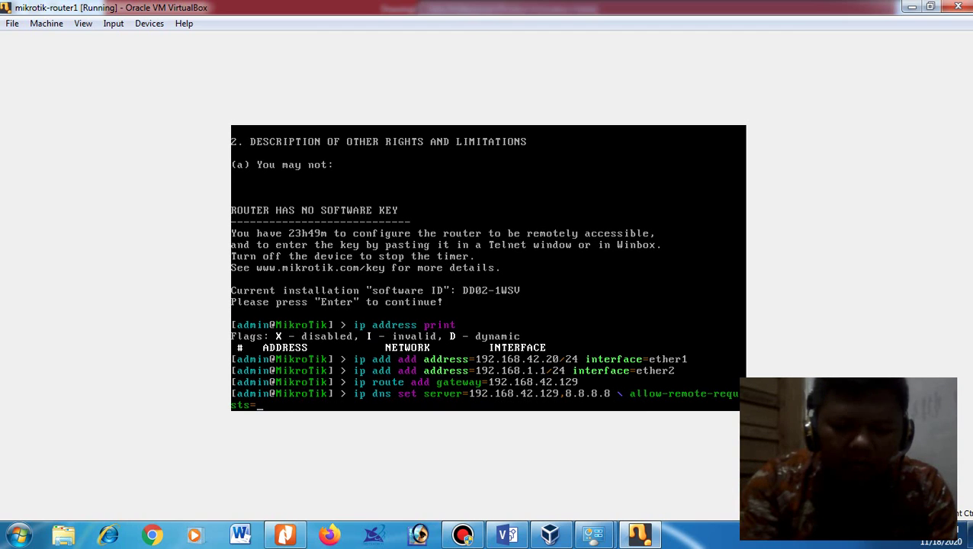
{"action": "type", "text": "yes"}
{"action": "key", "text": "Return"}
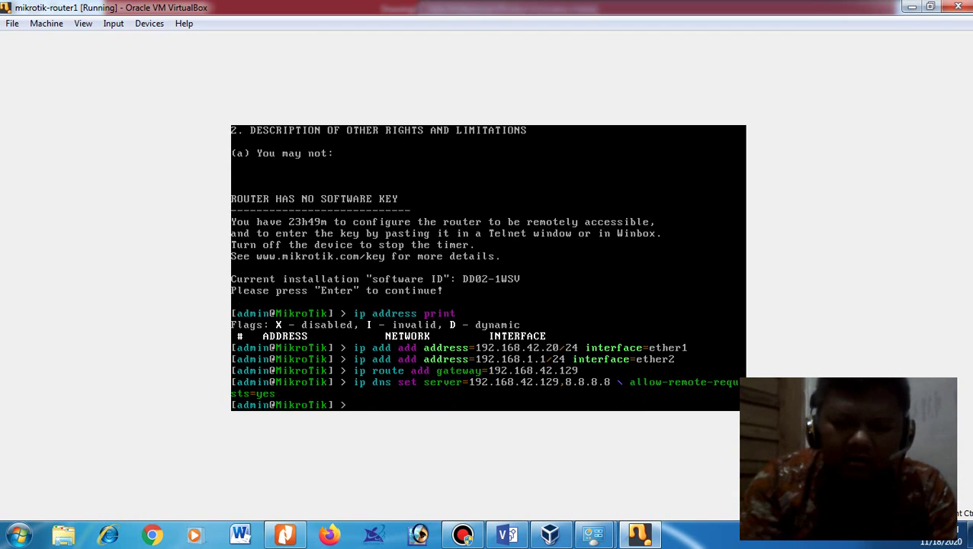
{"action": "type", "text": "ip firewall nat add"}
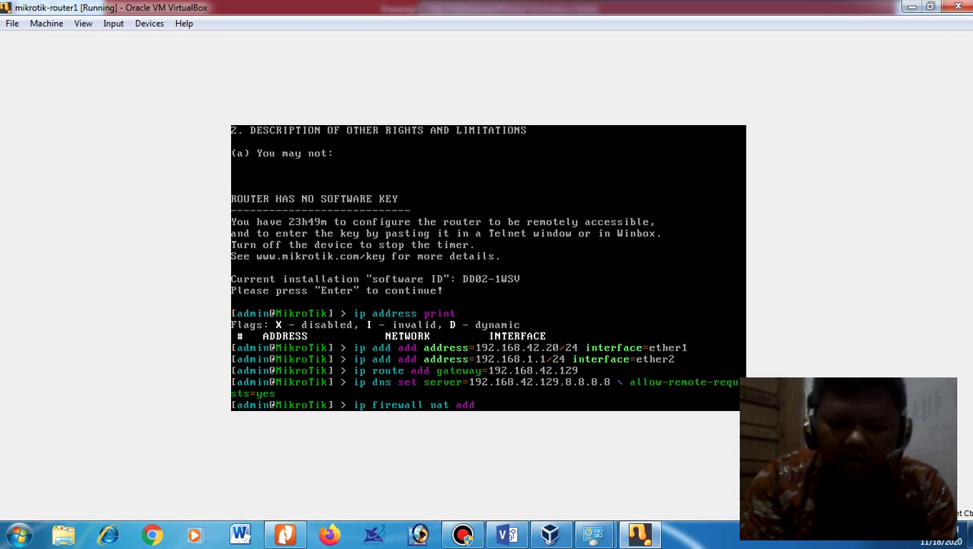
{"action": "type", "text": " chain"}
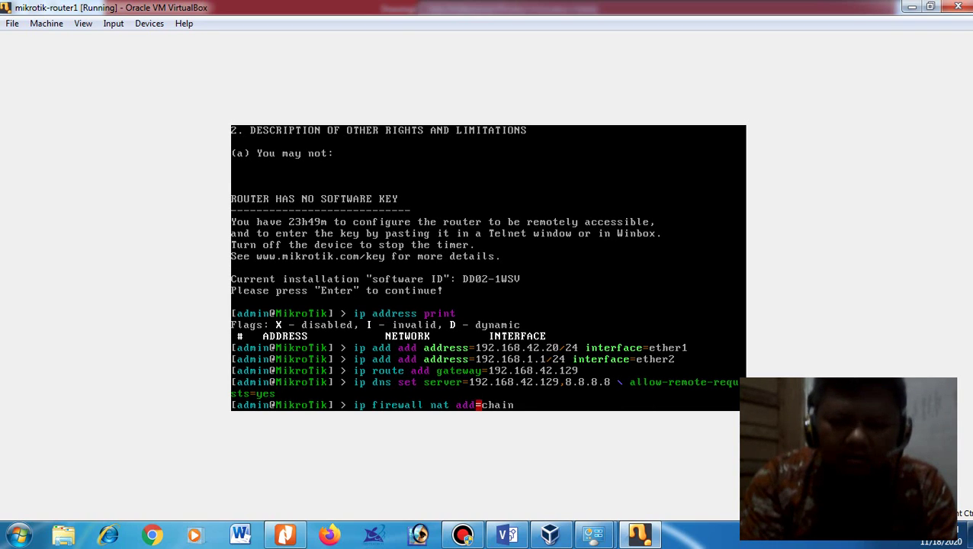
Step: Add a firewall NAT rule: chain=srcnat, action=masquerade, out-interface=ether1
{"action": "key", "text": "BackSpace"}
{"action": "key", "text": "BackSpace"}
{"action": "key", "text": "BackSpace"}
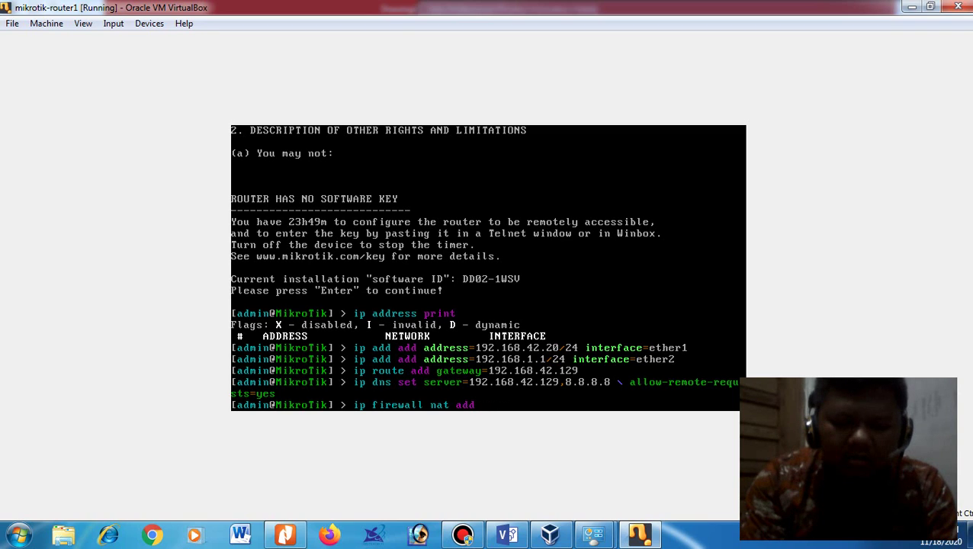
{"action": "type", "text": "chain="}
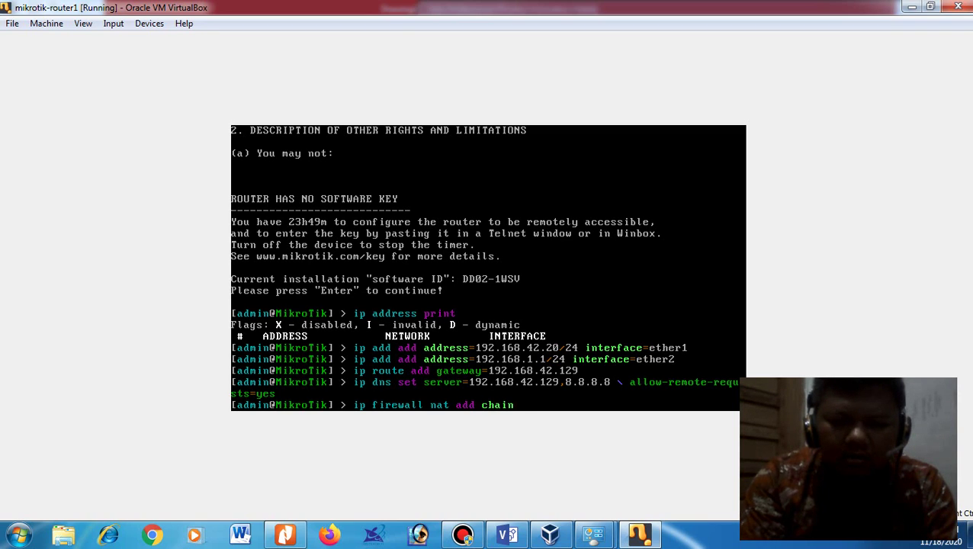
{"action": "key", "text": "BackSpace"}
{"action": "key", "text": "BackSpace"}
{"action": "key", "text": "BackSpace"}
{"action": "key", "text": "BackSpace"}
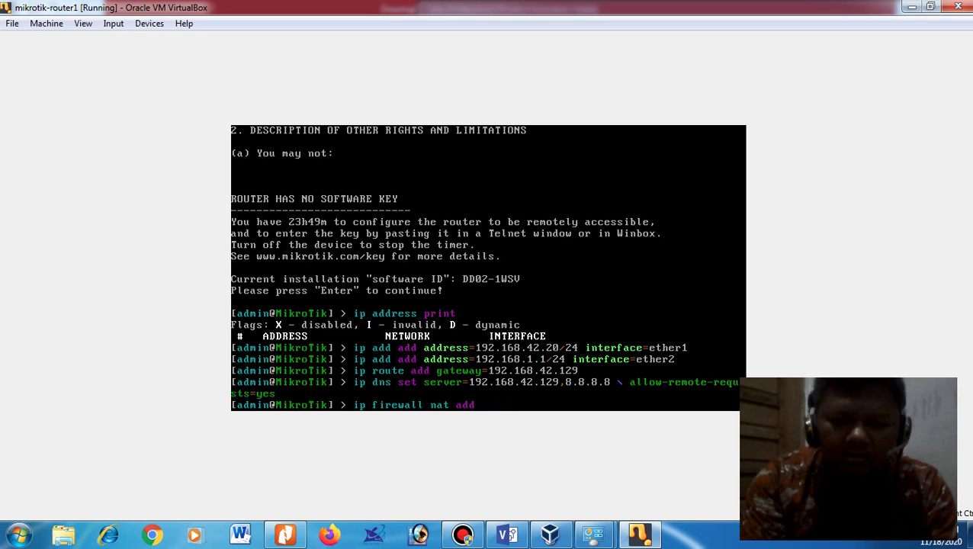
{"action": "type", "text": "actio"}
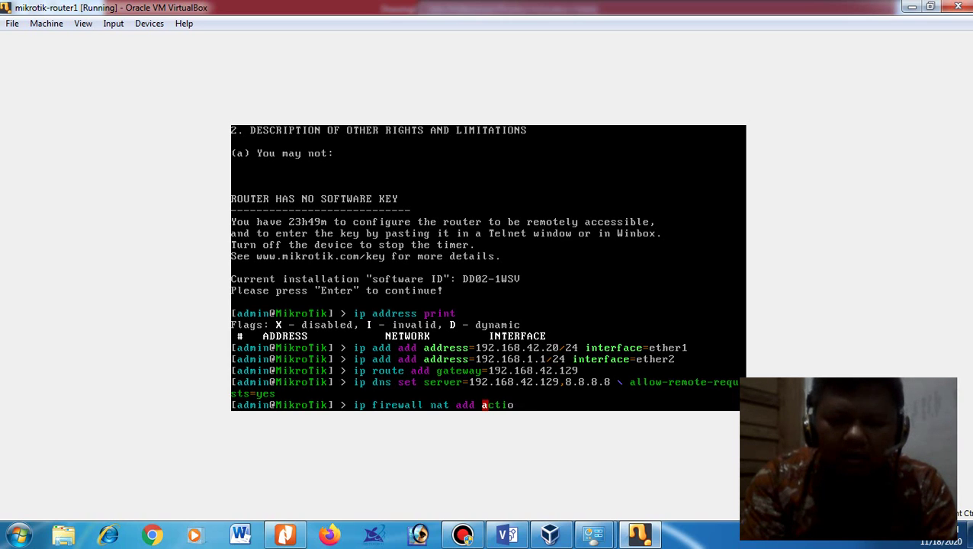
{"action": "type", "text": "n=cha"}
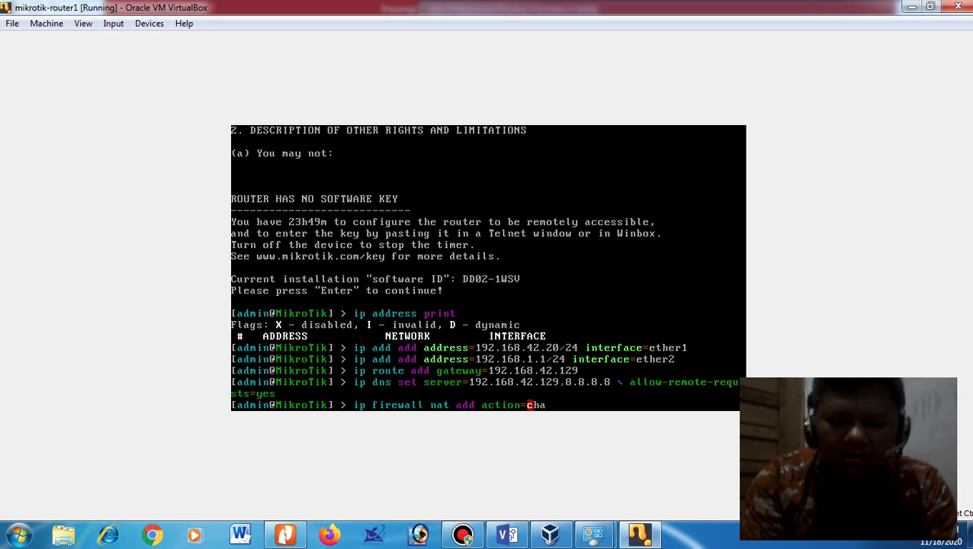
{"action": "key", "text": "BackSpace"}
{"action": "key", "text": "BackSpace"}
{"action": "key", "text": "BackSpace"}
{"action": "key", "text": "BackSpace"}
{"action": "key", "text": "BackSpace"}
{"action": "key", "text": "BackSpace"}
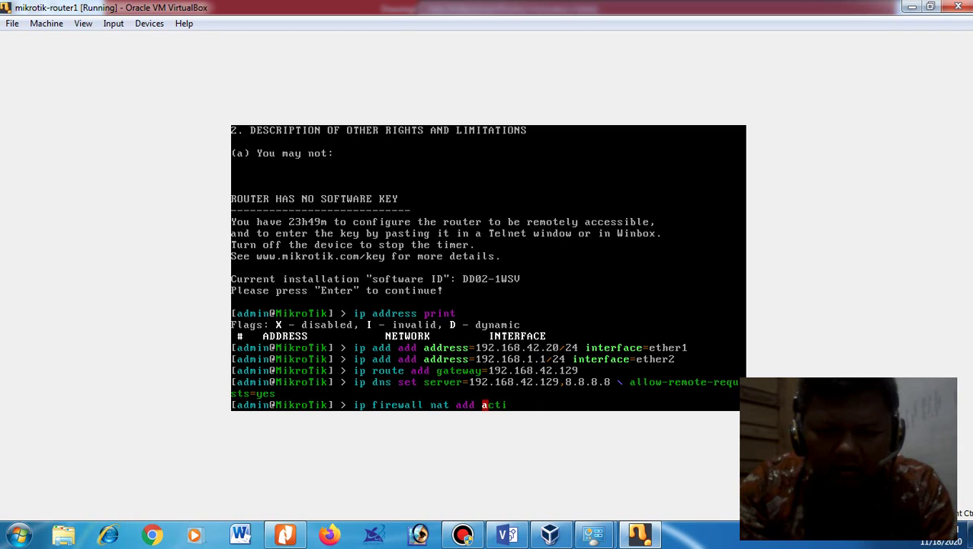
{"action": "key", "text": "BackSpace"}
{"action": "key", "text": "BackSpace"}
{"action": "key", "text": "BackSpace"}
{"action": "key", "text": "BackSpace"}
{"action": "type", "text": "chain="}
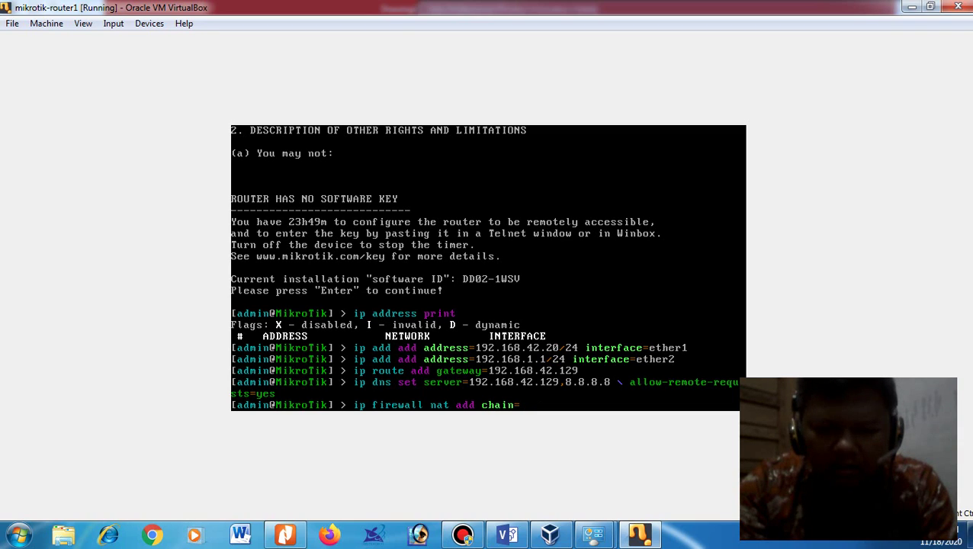
{"action": "type", "text": "action"}
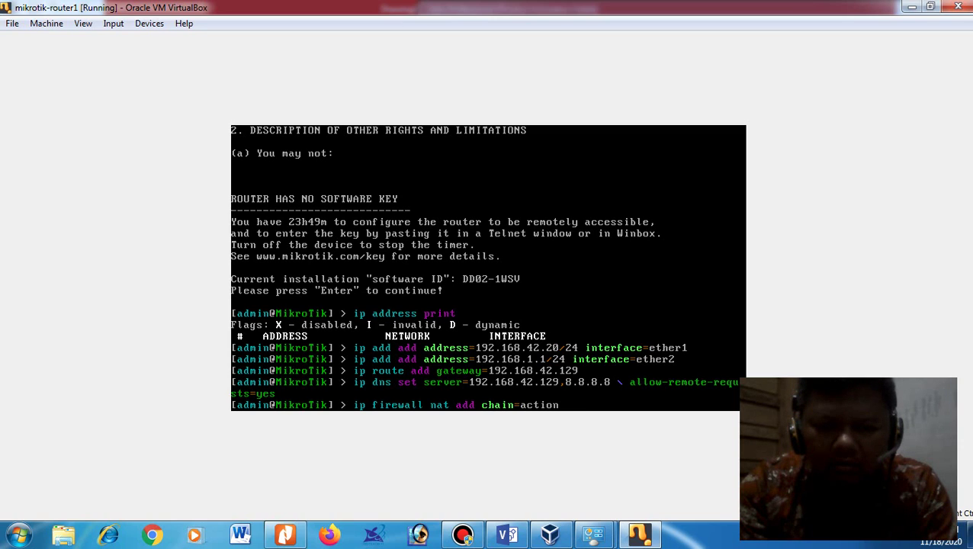
{"action": "key", "text": "BackSpace"}
{"action": "key", "text": "BackSpace"}
{"action": "key", "text": "BackSpace"}
{"action": "key", "text": "BackSpace"}
{"action": "key", "text": "BackSpace"}
{"action": "key", "text": "BackSpace"}
{"action": "key", "text": "BackSpace"}
{"action": "key", "text": "BackSpace"}
{"action": "key", "text": "BackSpace"}
{"action": "key", "text": "BackSpace"}
{"action": "key", "text": "BackSpace"}
{"action": "key", "text": "BackSpace"}
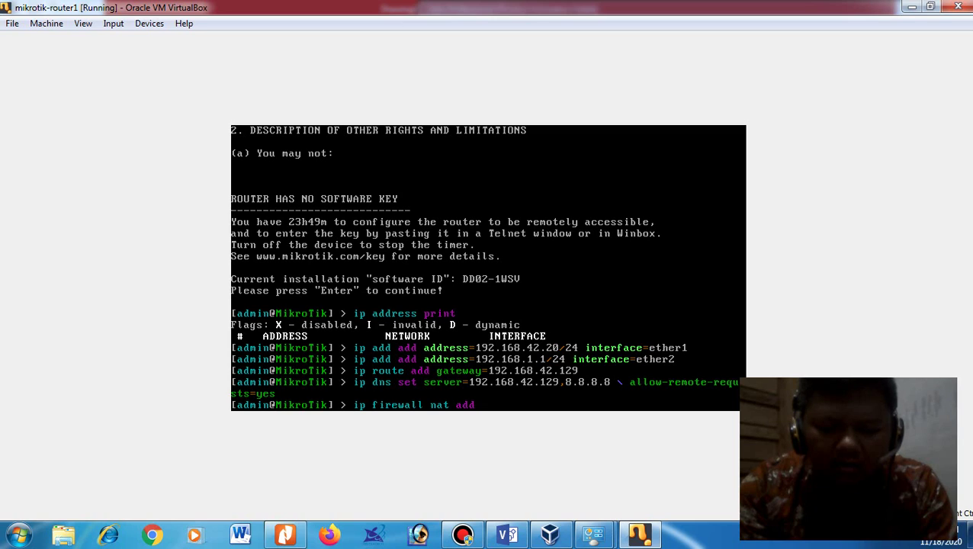
{"action": "type", "text": "cha"}
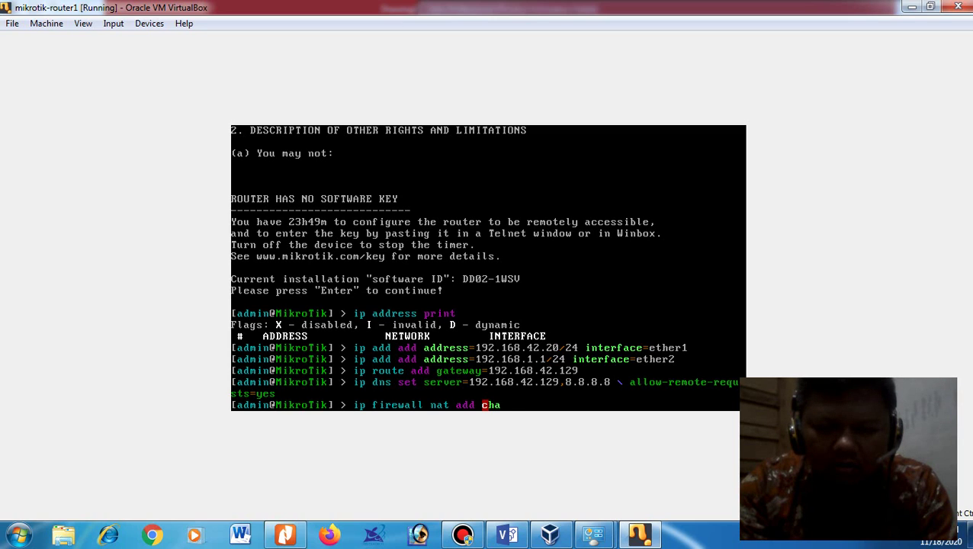
{"action": "type", "text": "in=sr"}
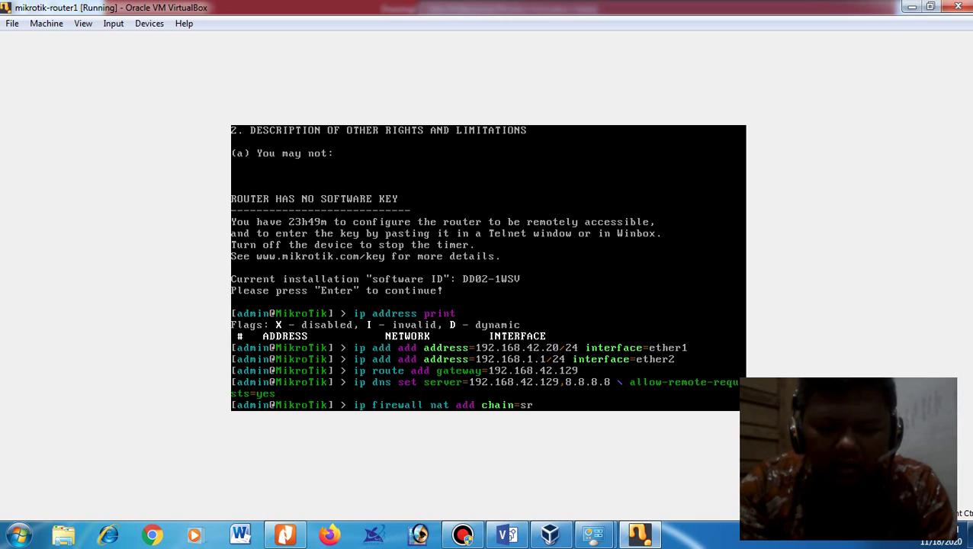
{"action": "type", "text": "cnat actio=m"}
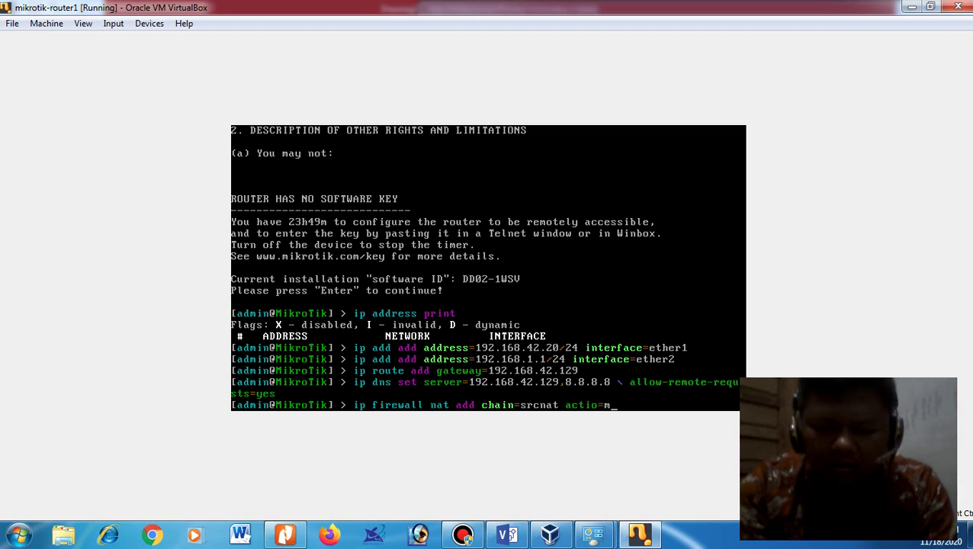
{"action": "key", "text": "Tab"}
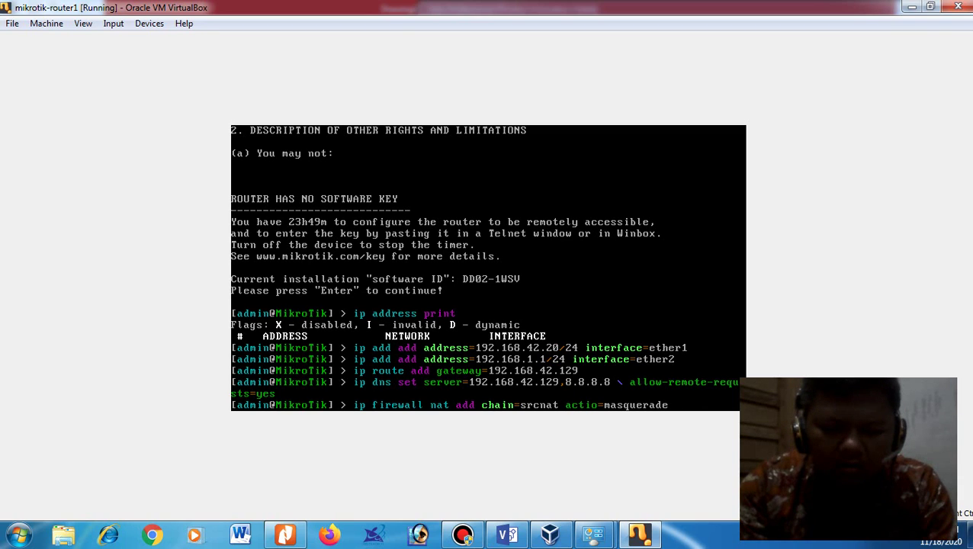
{"action": "type", "text": "out-"}
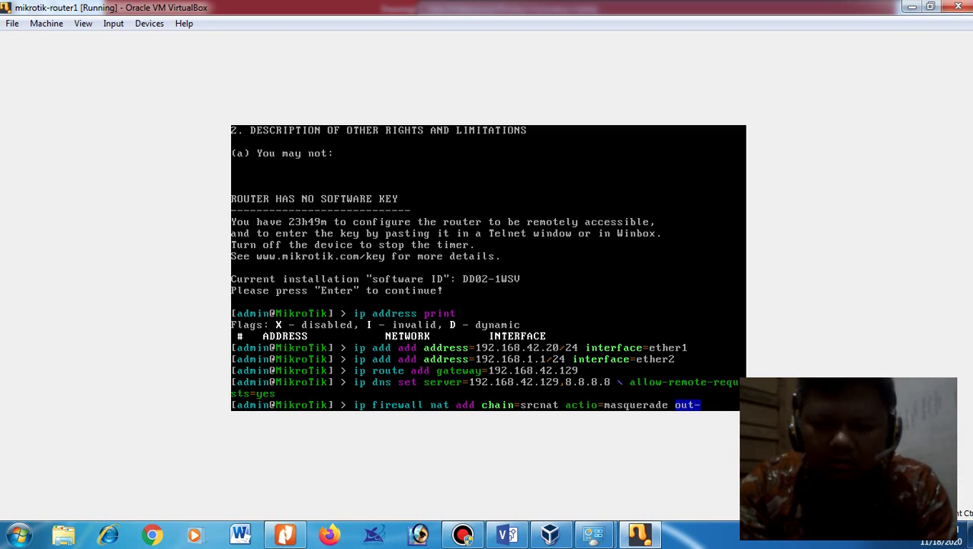
{"action": "key", "text": "BackSpace"}
{"action": "type", "text": "inte"}
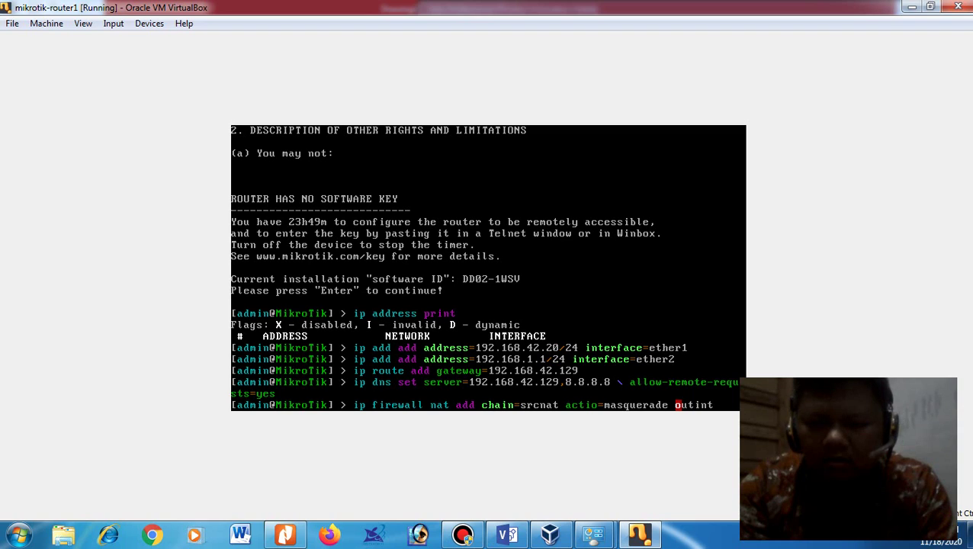
{"action": "key", "text": "BackSpace"}
{"action": "key", "text": "BackSpace"}
{"action": "key", "text": "BackSpace"}
{"action": "type", "text": "-inter"}
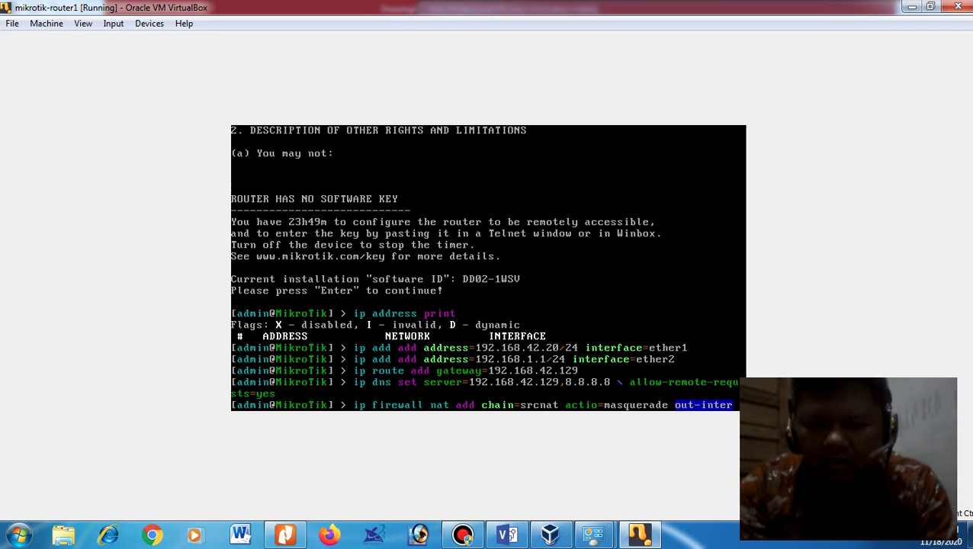
{"action": "type", "text": "face=e"}
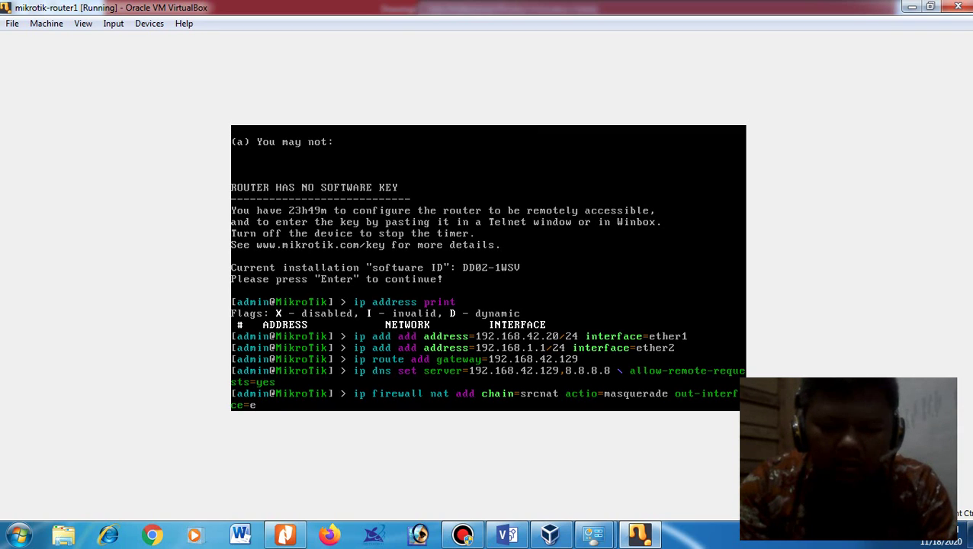
{"action": "type", "text": "ther"}
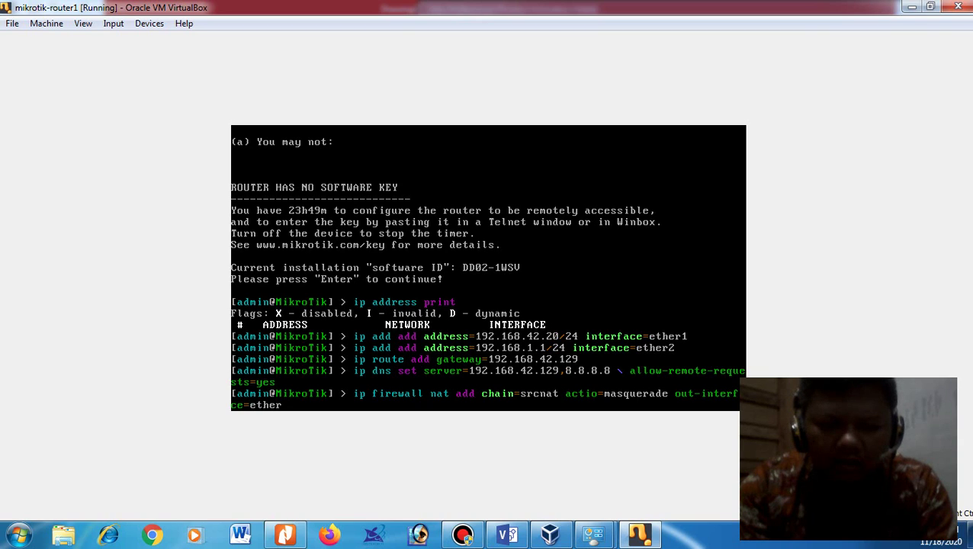
{"action": "type", "text": "1"}
{"action": "key", "text": "Return"}
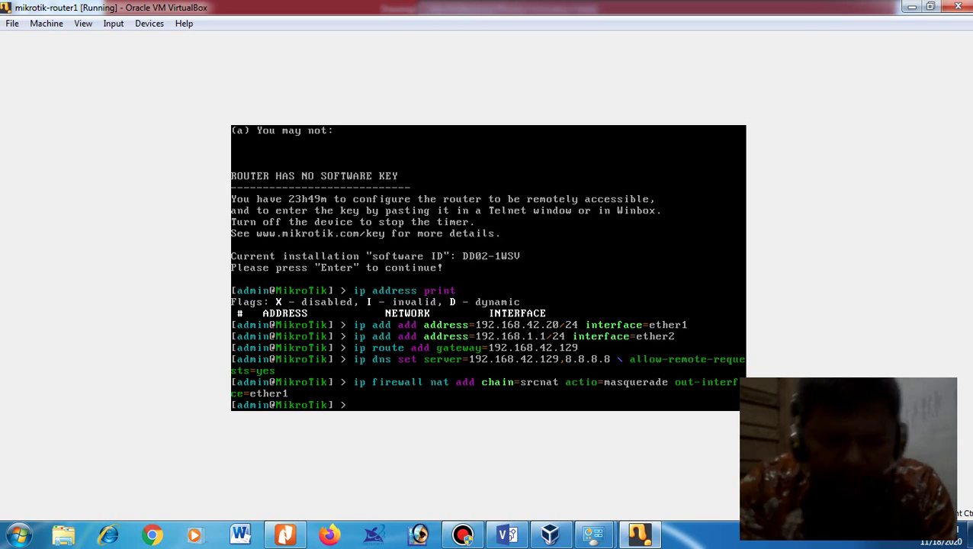
Step: Ping detik.com from the router and stop after two successful replies
{"action": "type", "text": "ping detik.com"}
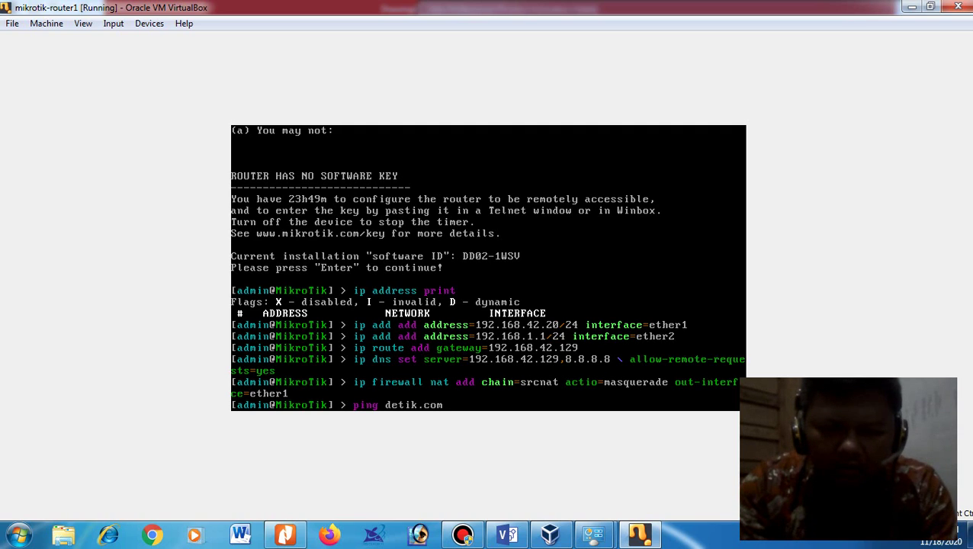
{"action": "key", "text": "Return"}
{"action": "key", "text": "ctrl+c"}
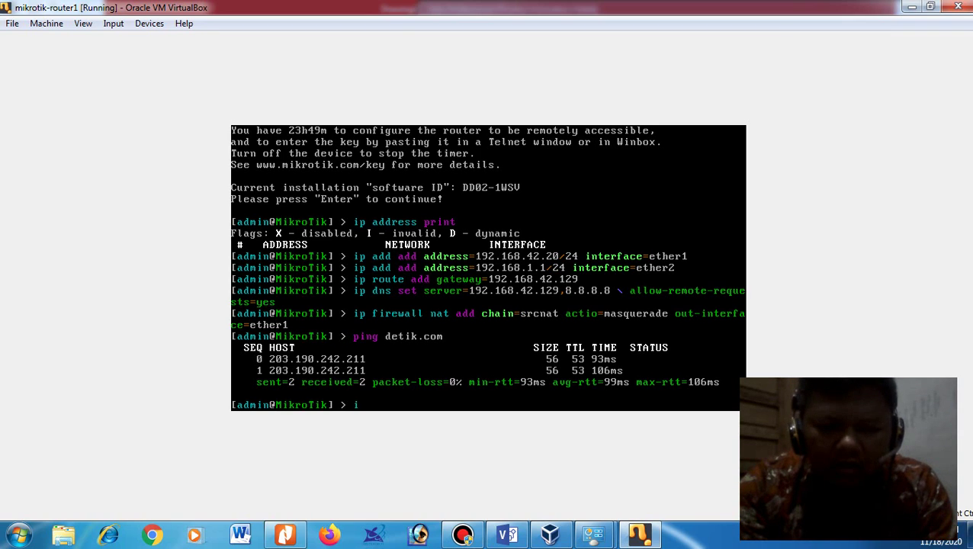
{"action": "type", "text": "ip dhcp-se"}
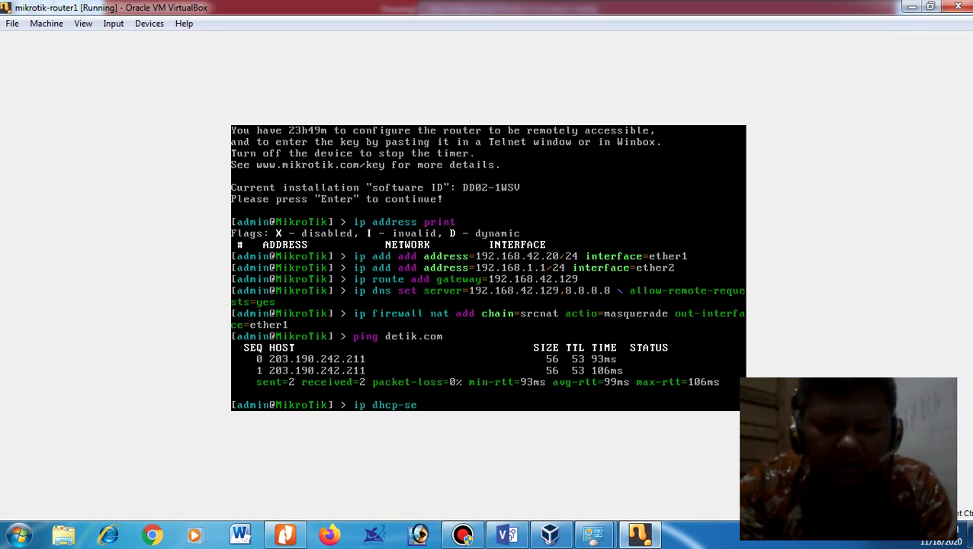
{"action": "type", "text": "rver"}
Step: Run DHCP server setup on ether2 with default pool 192.168.1.2–192.168.1.254, then list the servers
{"action": "key", "text": "Return"}
{"action": "type", "text": "setup"}
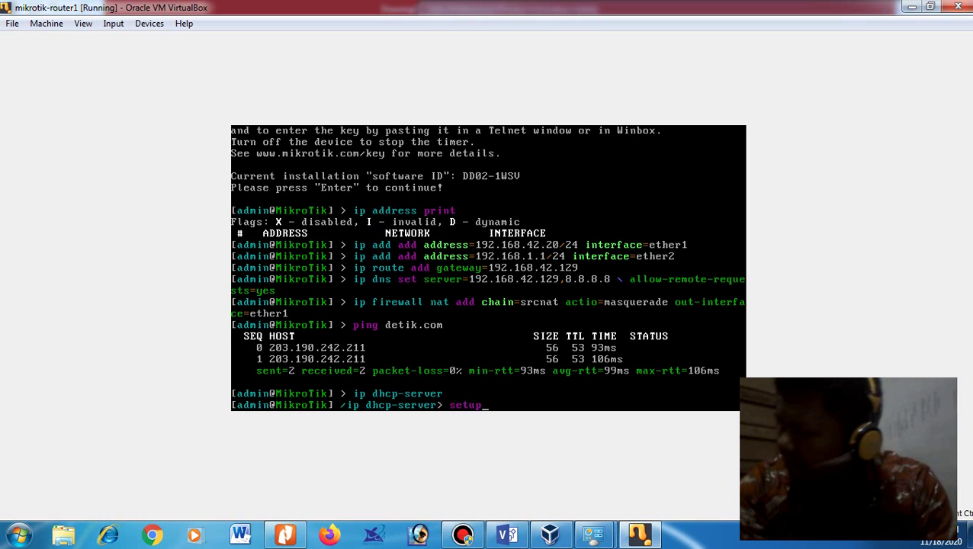
{"action": "key", "text": "Return"}
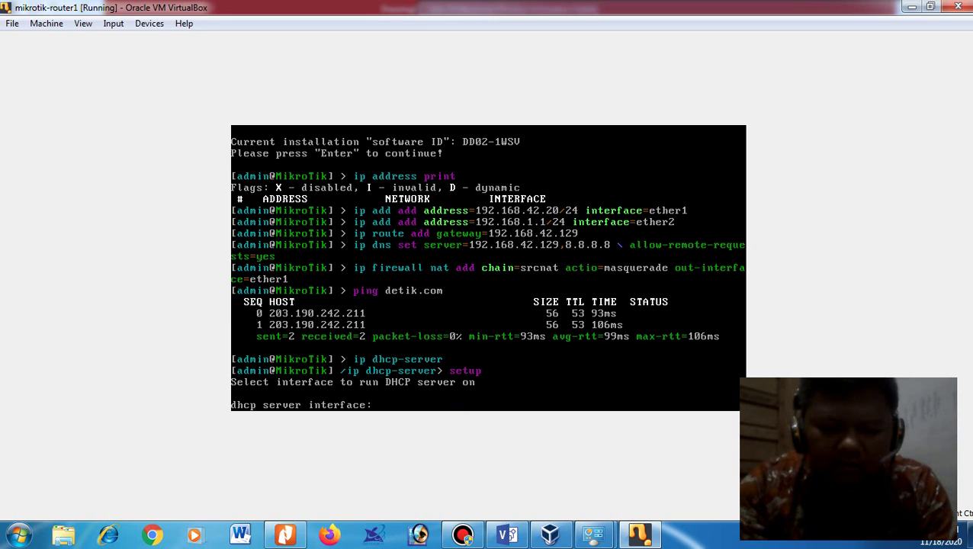
{"action": "type", "text": "eethe"}
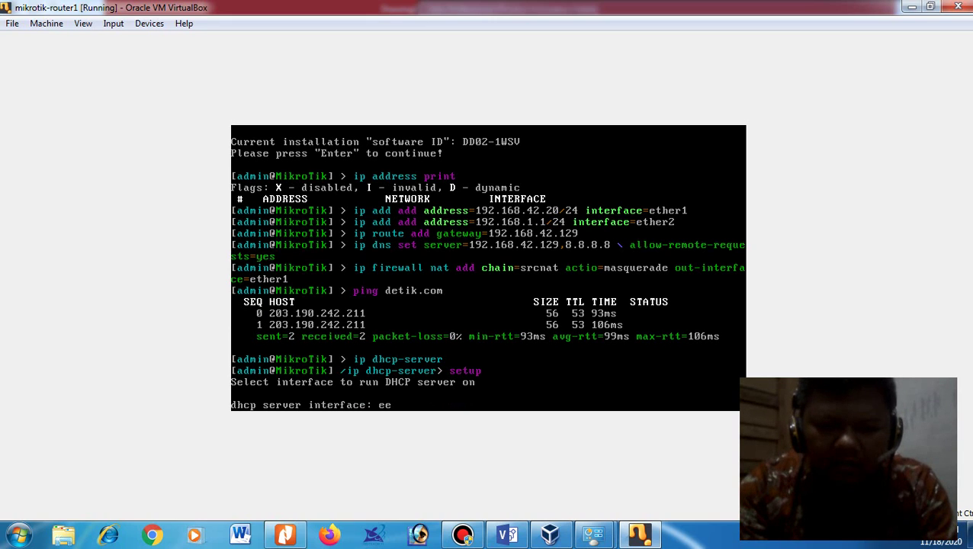
{"action": "key", "text": "BackSpace"}
{"action": "key", "text": "BackSpace"}
{"action": "key", "text": "BackSpace"}
{"action": "type", "text": "t"}
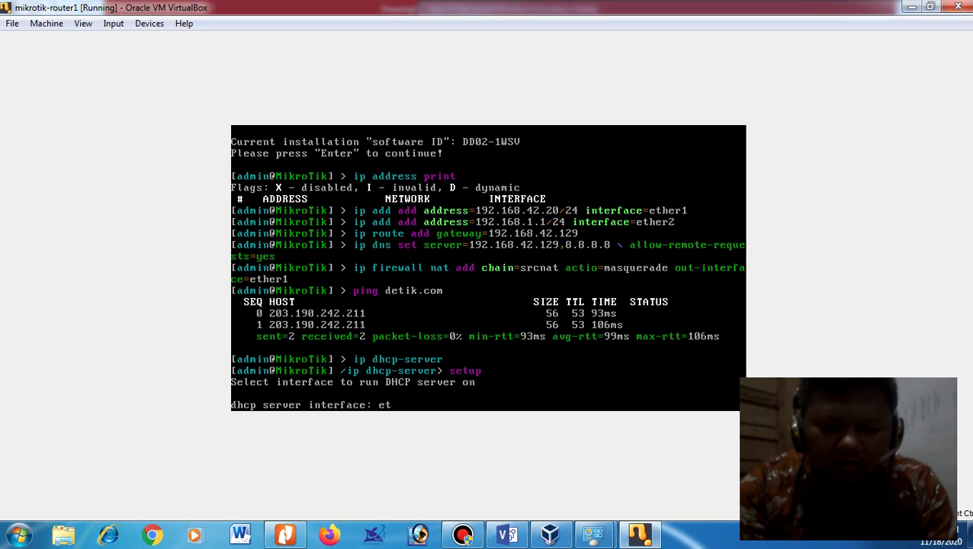
{"action": "type", "text": "her2"}
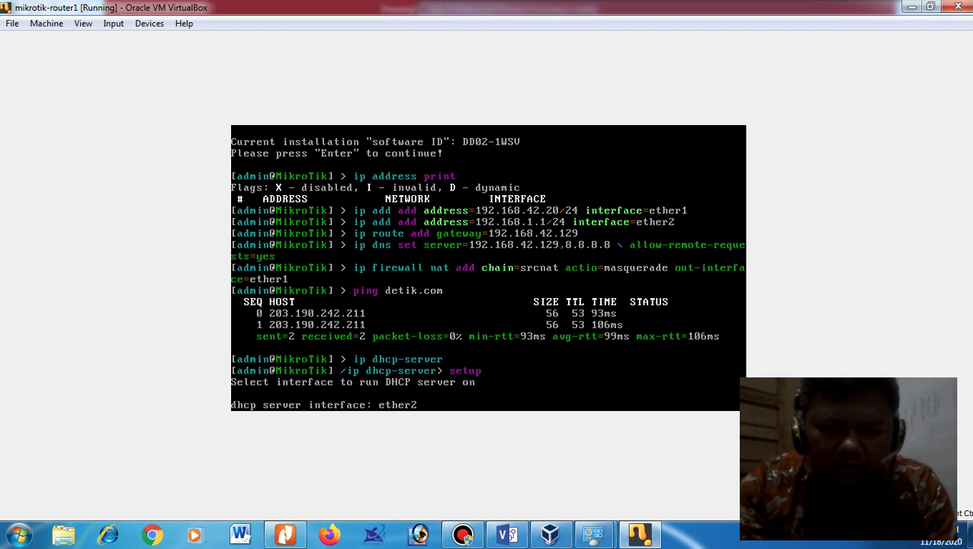
{"action": "key", "text": "Return"}
{"action": "key", "text": "Return"}
{"action": "key", "text": "Return"}
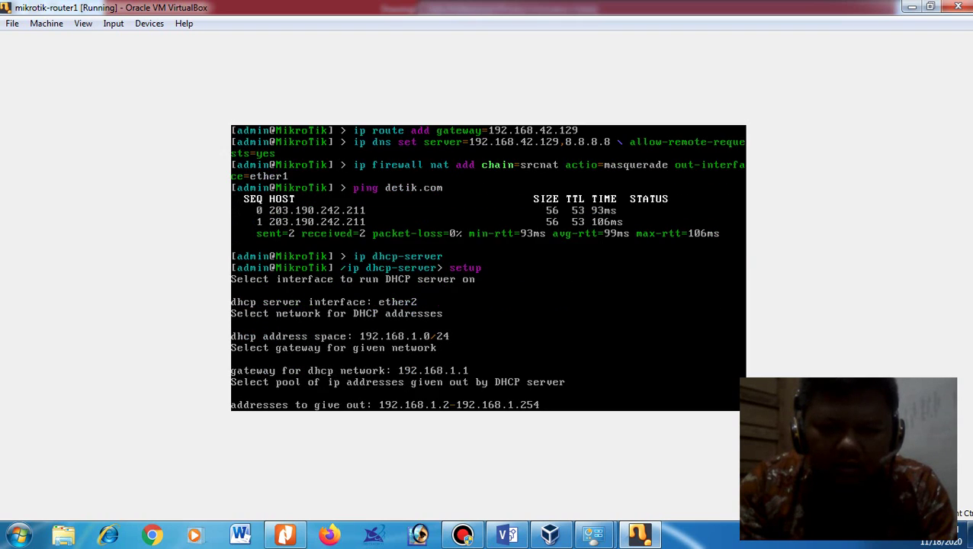
{"action": "key", "text": "Return"}
{"action": "key", "text": "Return"}
{"action": "key", "text": "Return"}
{"action": "key", "text": "Return"}
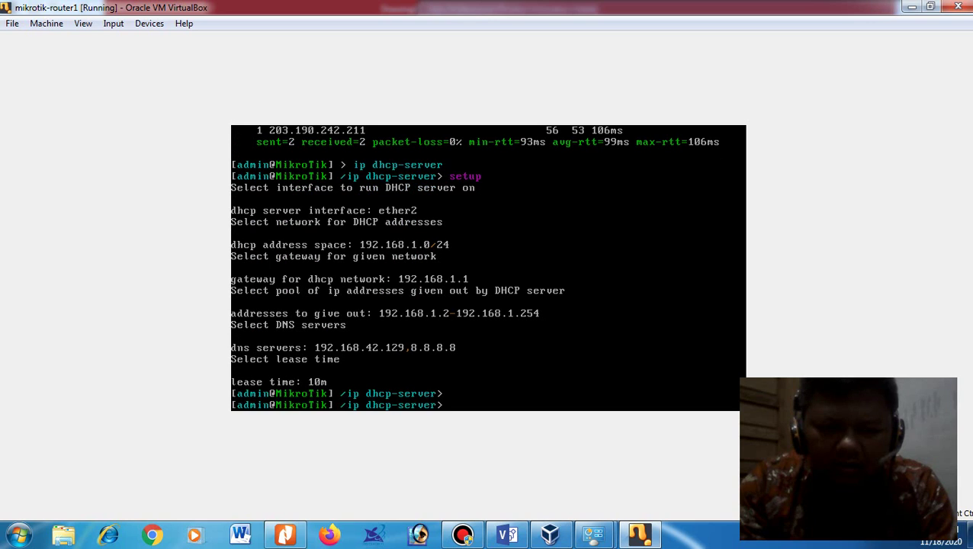
{"action": "type", "text": "print"}
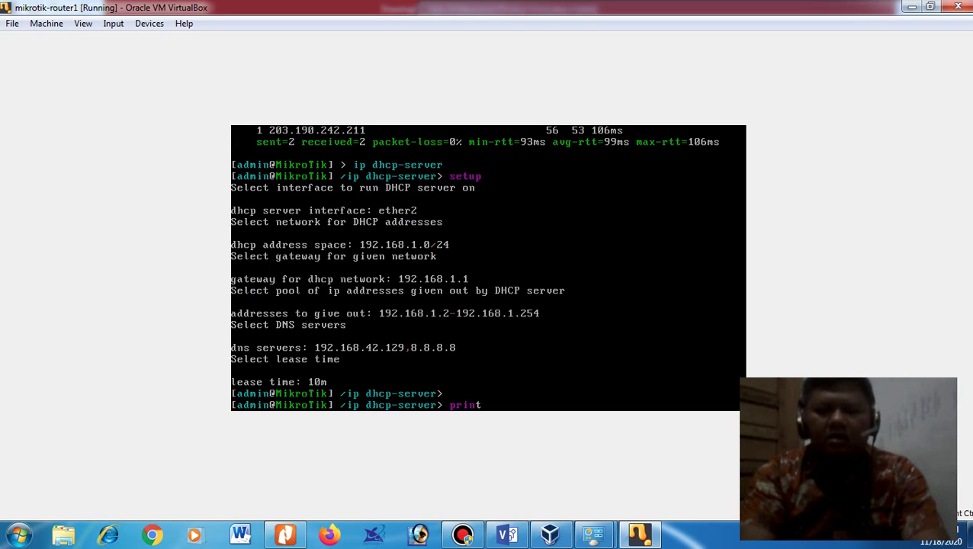
{"action": "key", "text": "Return"}
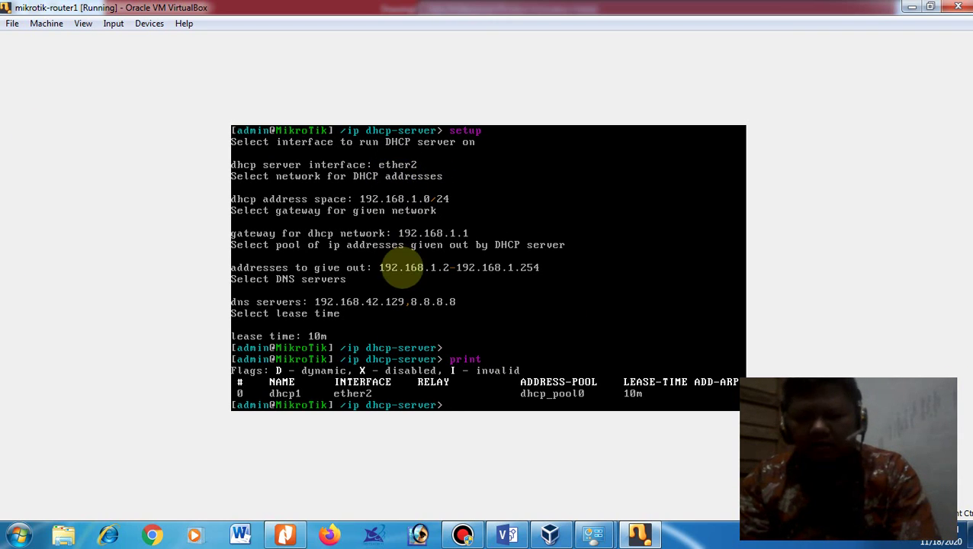
Step: Start a new VM named MIKROTIK-ROUTER2 with 64 MB memory and a 2.00 GB disk
{"action": "mouse_move", "coordinate": [552, 532]}
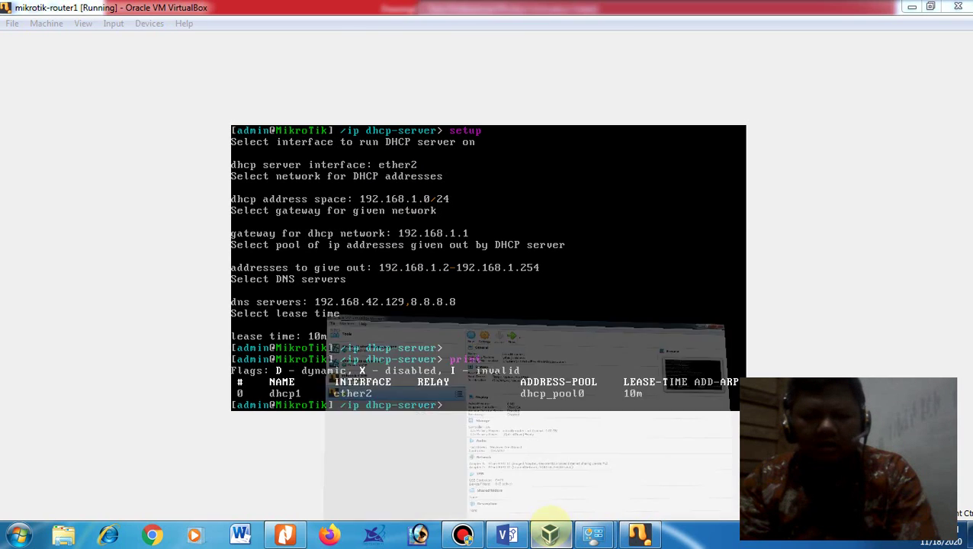
{"action": "left_click", "coordinate": [393, 399]}
{"action": "left_click", "coordinate": [337, 47]}
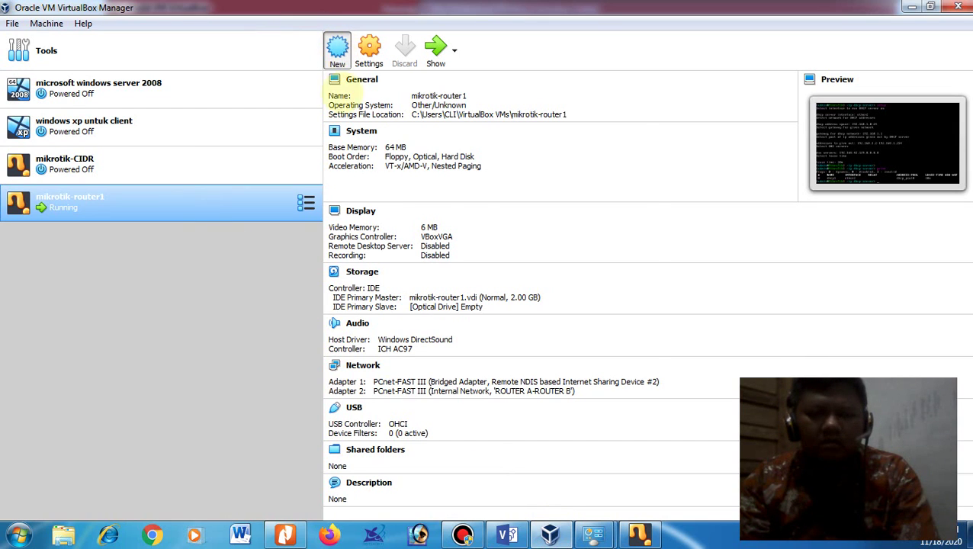
{"action": "type", "text": "MIKROTI"}
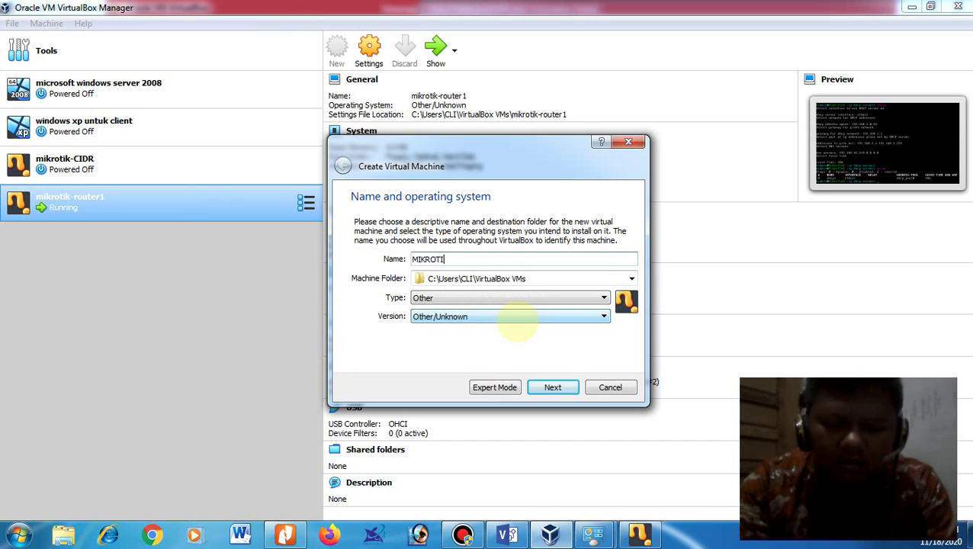
{"action": "type", "text": "K-ROUTER2"}
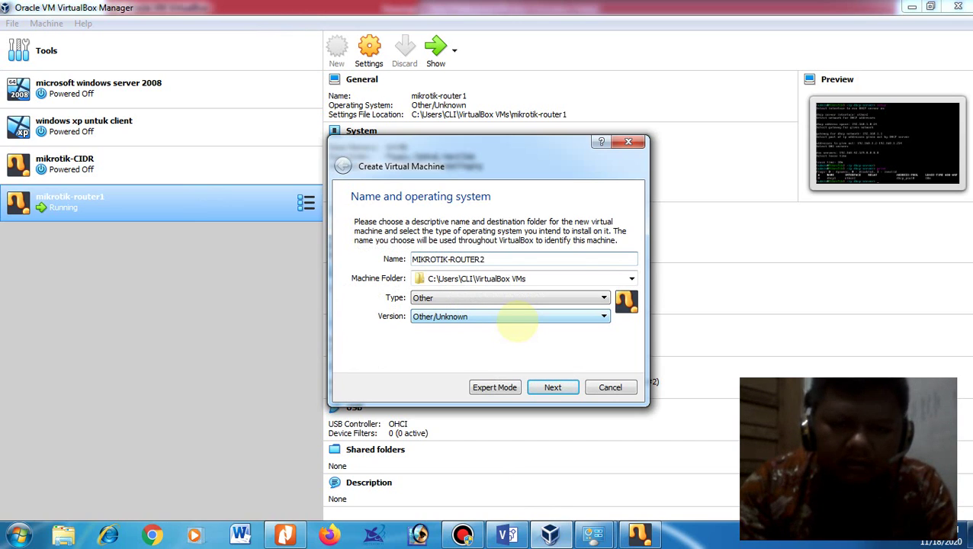
{"action": "key", "text": "Return"}
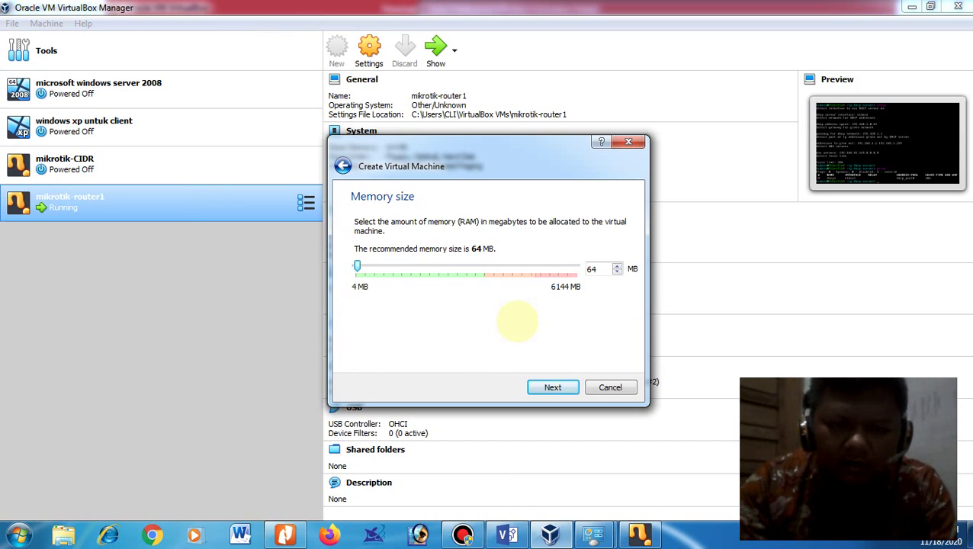
{"action": "key", "text": "Return"}
{"action": "key", "text": "Return"}
{"action": "key", "text": "Return"}
{"action": "key", "text": "Return"}
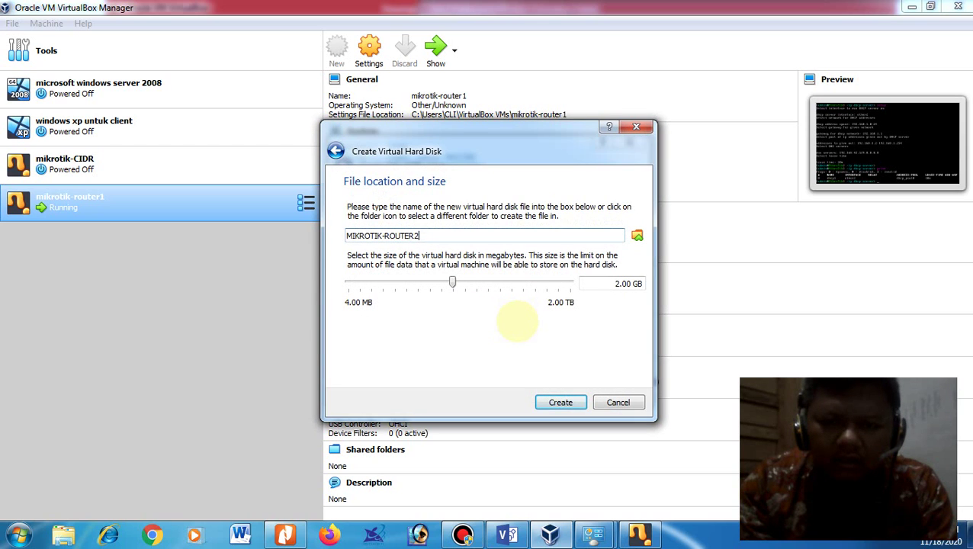
{"action": "key", "text": "Return"}
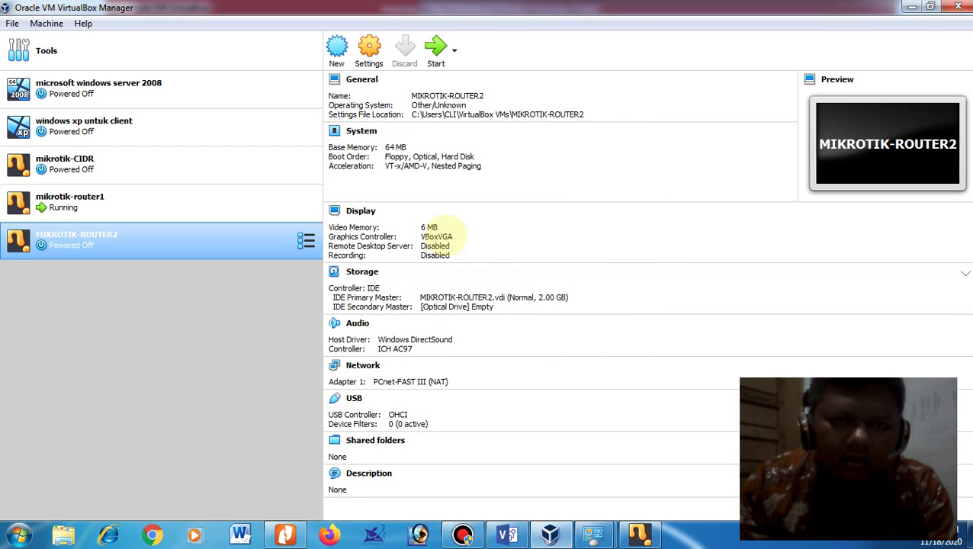
Step: Attach MIKROTIK-ROUTER2's adapter 1 to internal network ROUTER A-ROUTER B
{"action": "left_click", "coordinate": [369, 50]}
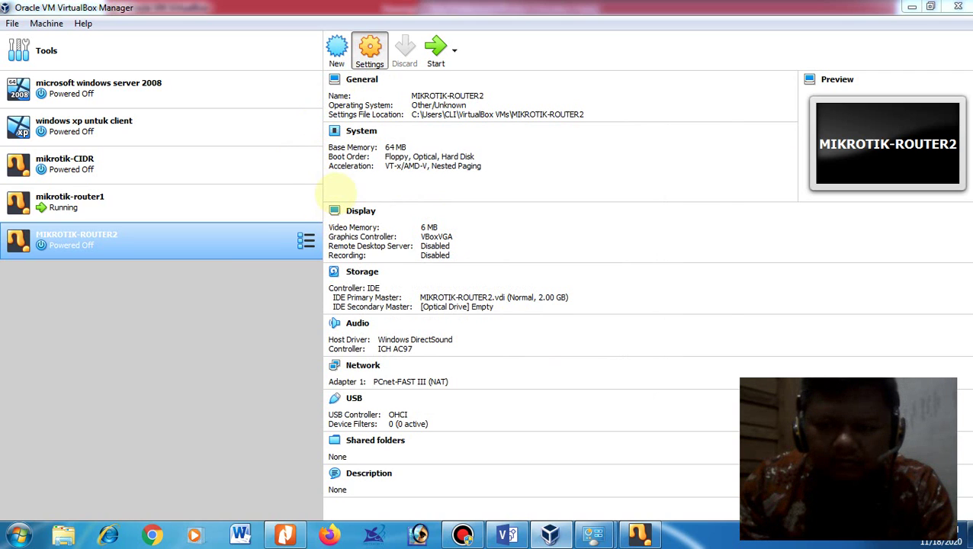
{"action": "left_click", "coordinate": [306, 239]}
{"action": "left_click", "coordinate": [473, 187]}
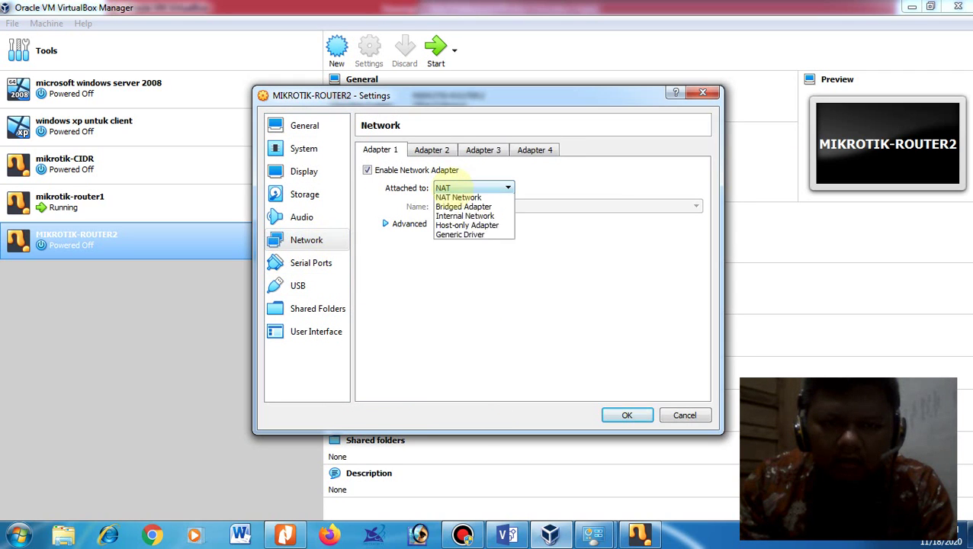
{"action": "left_click", "coordinate": [466, 237]}
{"action": "left_click", "coordinate": [461, 188]}
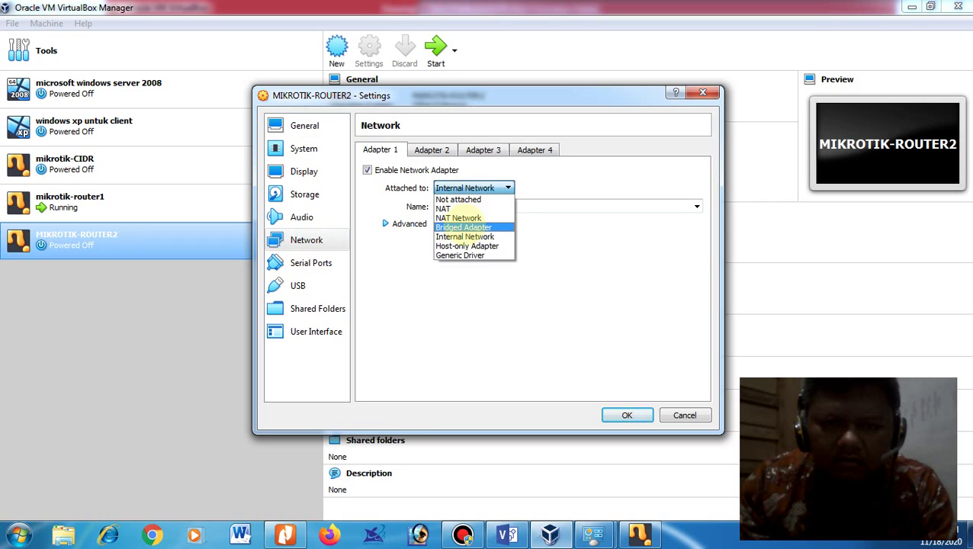
{"action": "left_click", "coordinate": [463, 227]}
{"action": "left_click", "coordinate": [467, 188]}
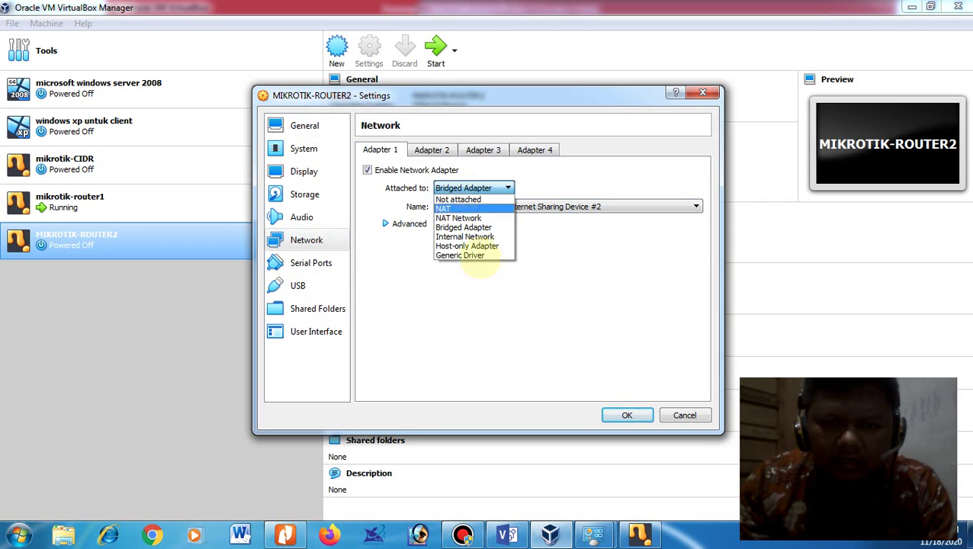
{"action": "left_click", "coordinate": [465, 236]}
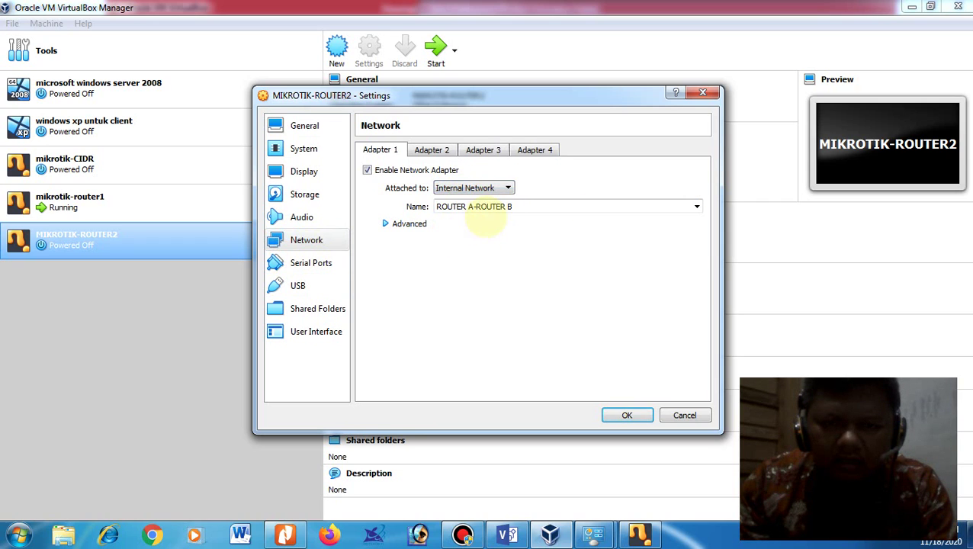
{"action": "left_click", "coordinate": [689, 206]}
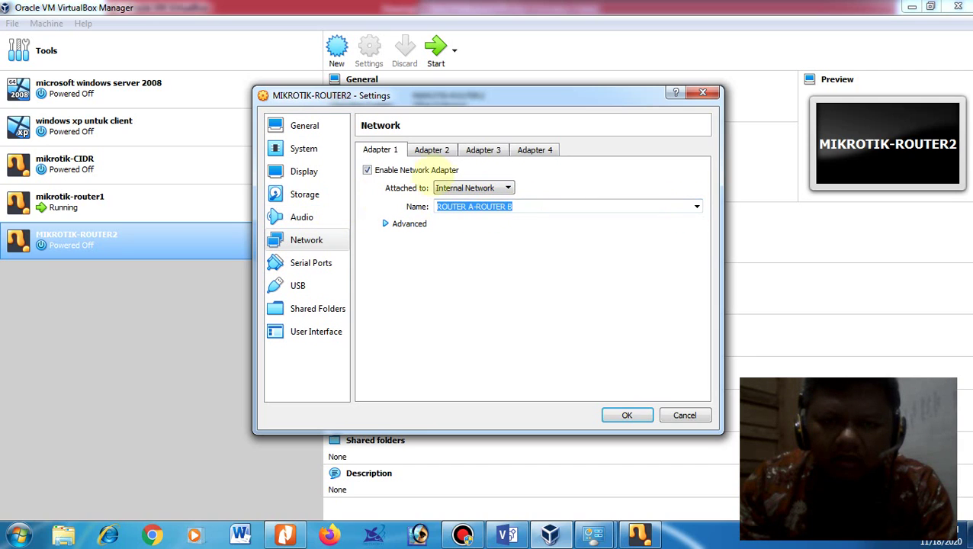
Step: Attach adapter 2 to internal network 'ROUTER B KE CLIENT XP' and select the empty optical drive in Storage
{"action": "left_click", "coordinate": [431, 149]}
{"action": "left_click", "coordinate": [458, 187]}
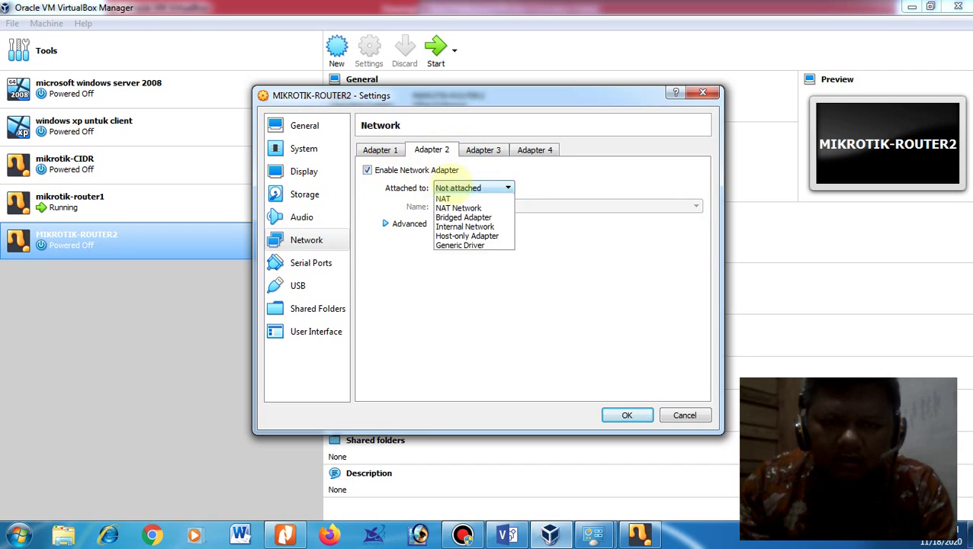
{"action": "left_click", "coordinate": [461, 236]}
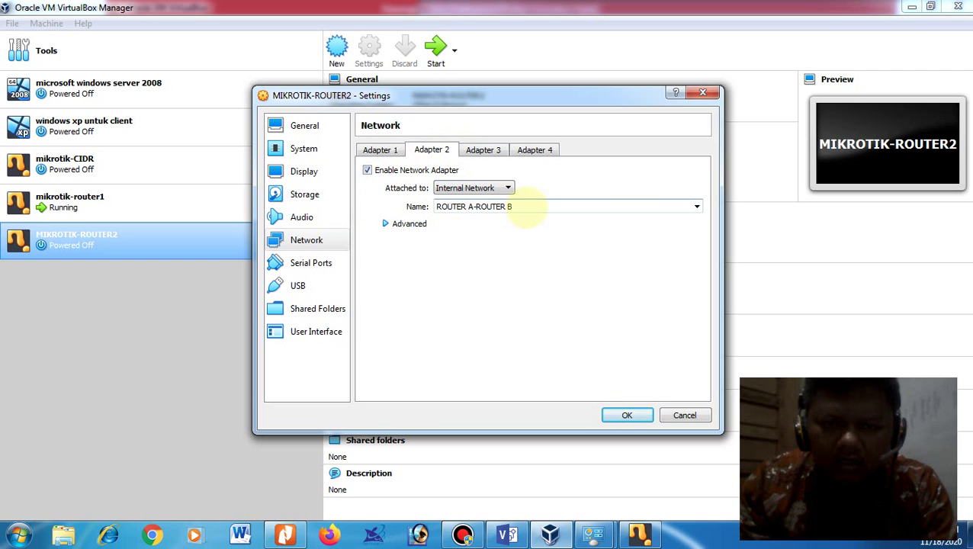
{"action": "left_click_drag", "start_coordinate": [526, 210], "coordinate": [184, 169]}
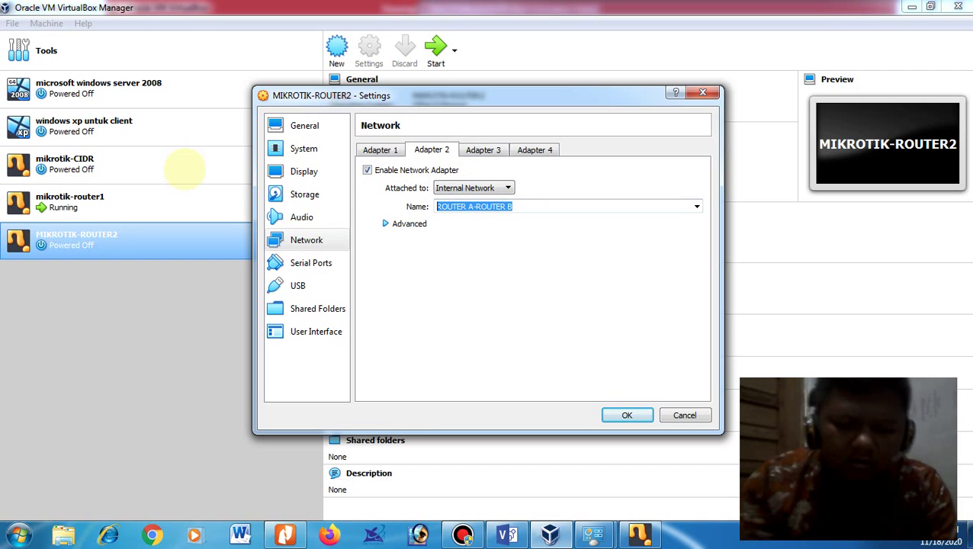
{"action": "left_click_drag", "start_coordinate": [448, 206], "coordinate": [462, 207]}
{"action": "type", "text": "B-KE"}
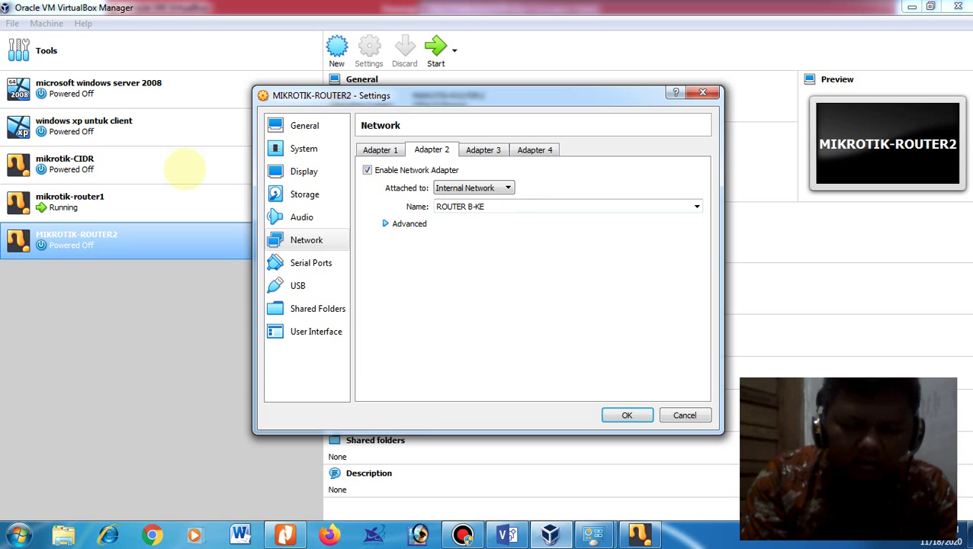
{"action": "key", "text": "BackSpace"}
{"action": "key", "text": "BackSpace"}
{"action": "key", "text": "BackSpace"}
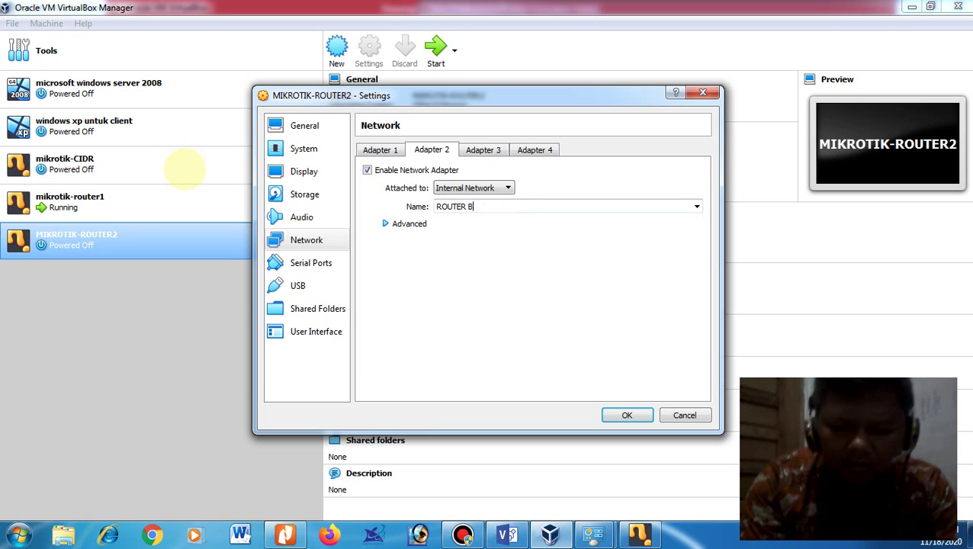
{"action": "type", "text": "KE CLIENT "}
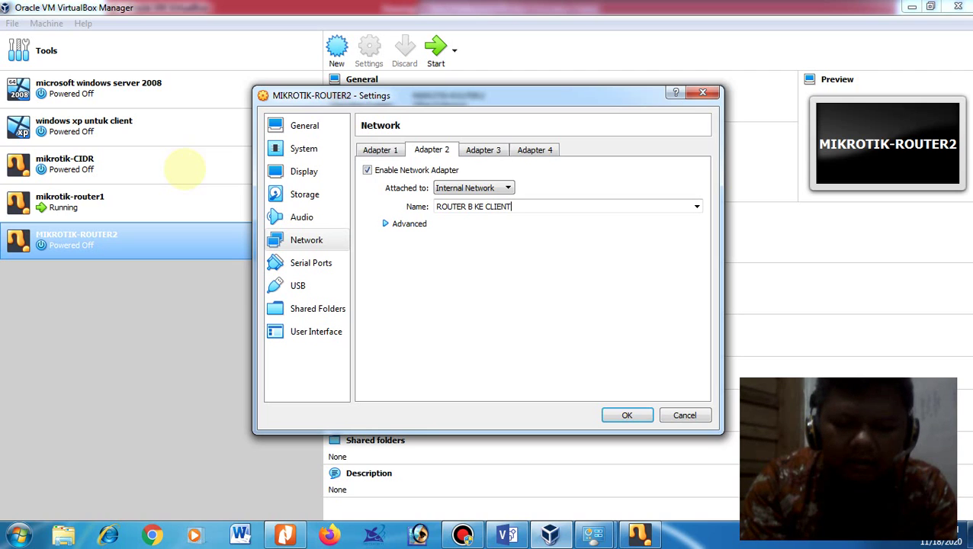
{"action": "type", "text": "XP"}
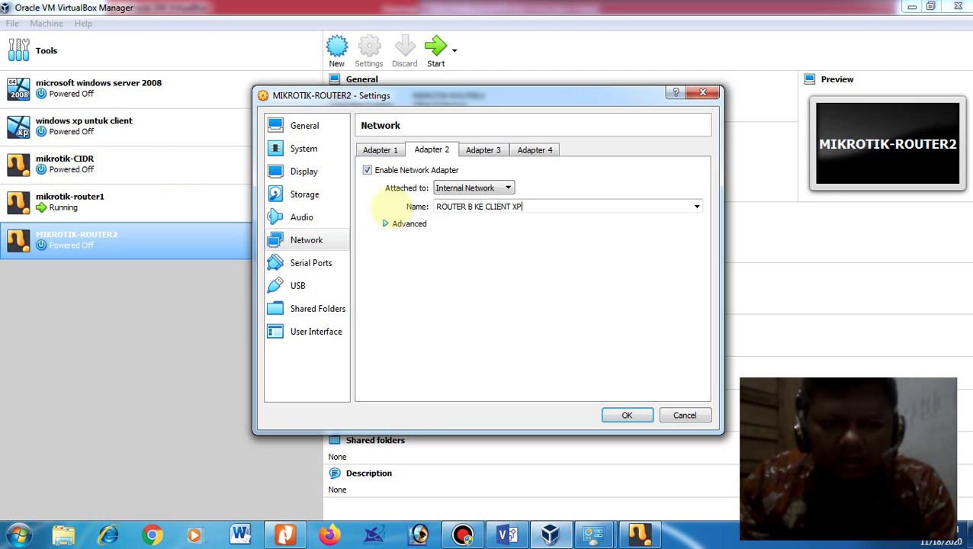
{"action": "left_click", "coordinate": [305, 195]}
{"action": "left_click", "coordinate": [401, 200]}
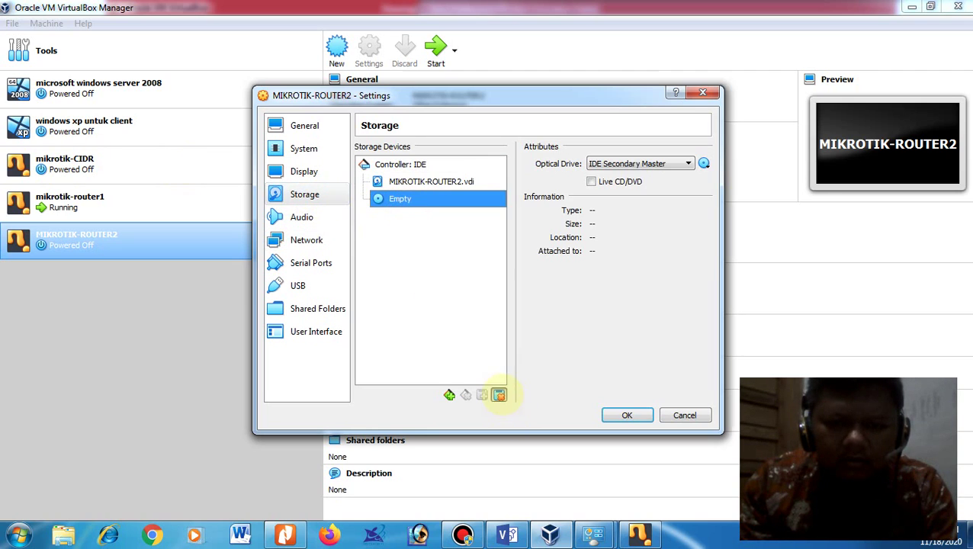
Step: Replace the empty optical drive with one holding mikrotik-6.45.9.iso and save the settings
{"action": "left_click", "coordinate": [498, 394]}
{"action": "left_click", "coordinate": [459, 312]}
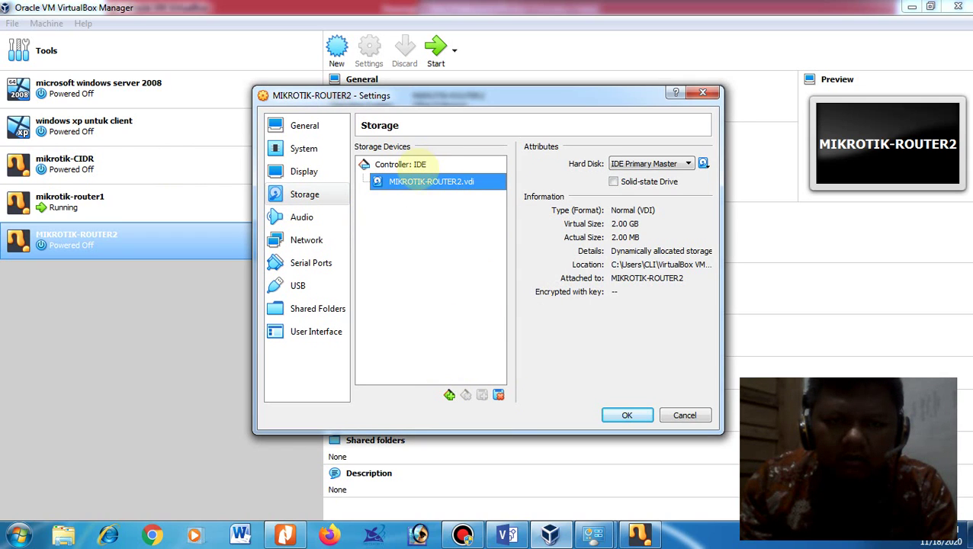
{"action": "left_click", "coordinate": [421, 164]}
{"action": "left_click", "coordinate": [484, 164]}
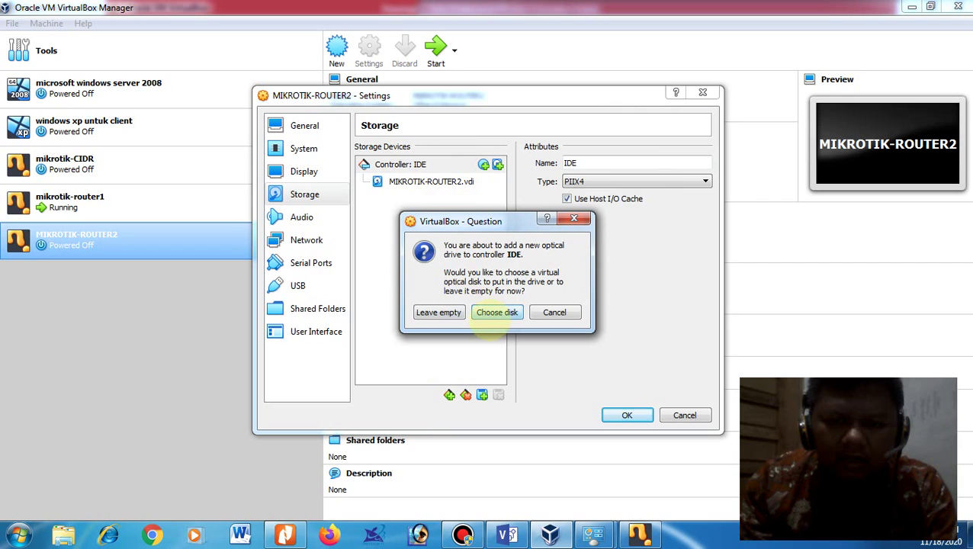
{"action": "left_click", "coordinate": [497, 312]}
{"action": "left_click", "coordinate": [412, 289]}
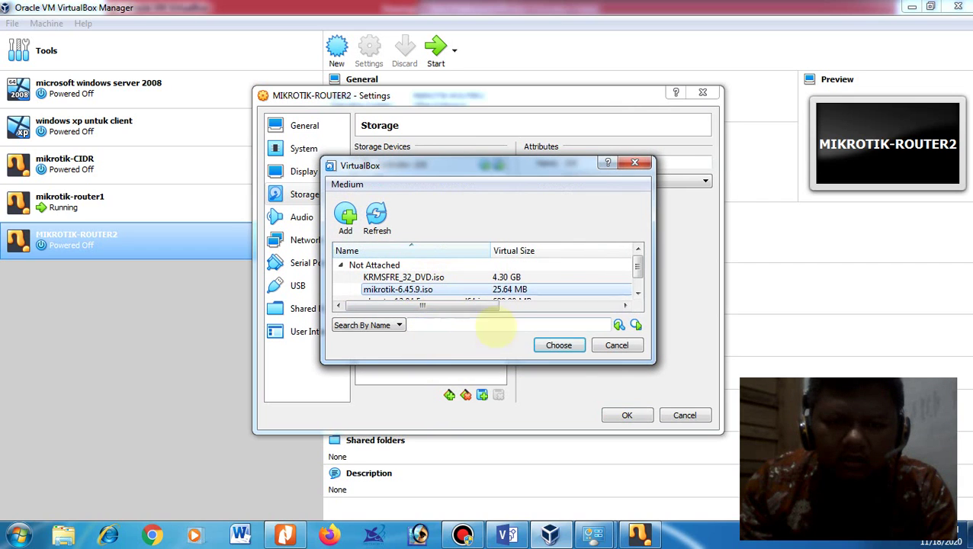
{"action": "left_click", "coordinate": [569, 347]}
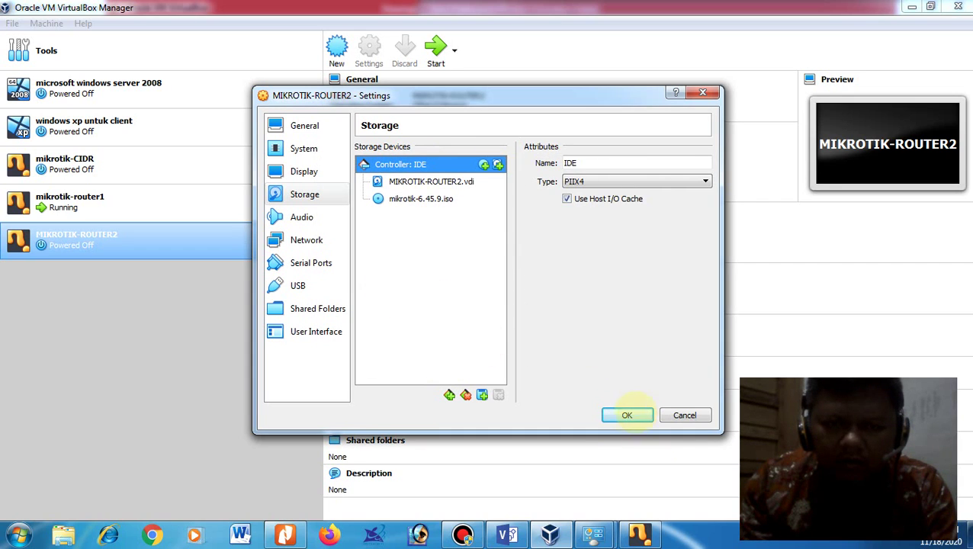
{"action": "left_click", "coordinate": [628, 415]}
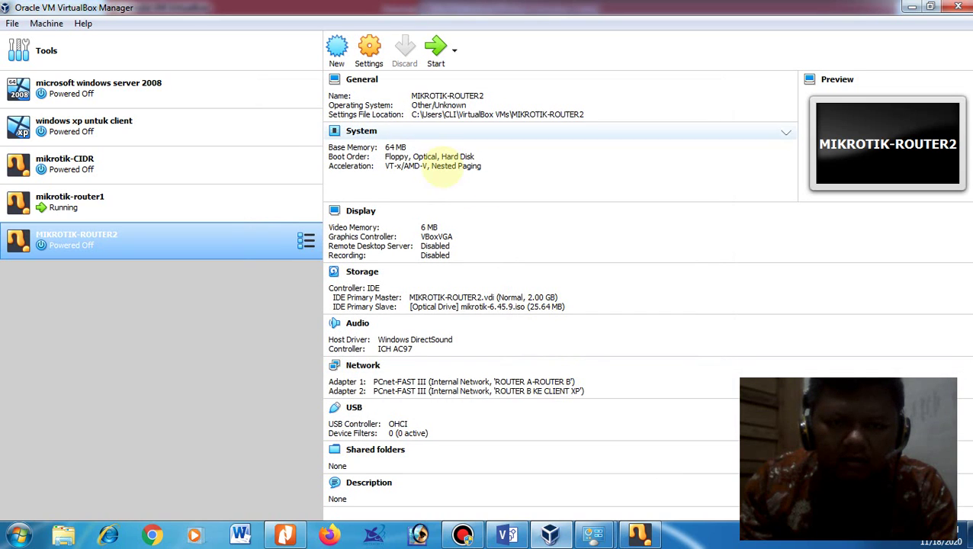
Step: Start MIKROTIK-ROUTER2 and bring up its booting console window
{"action": "left_click", "coordinate": [436, 48]}
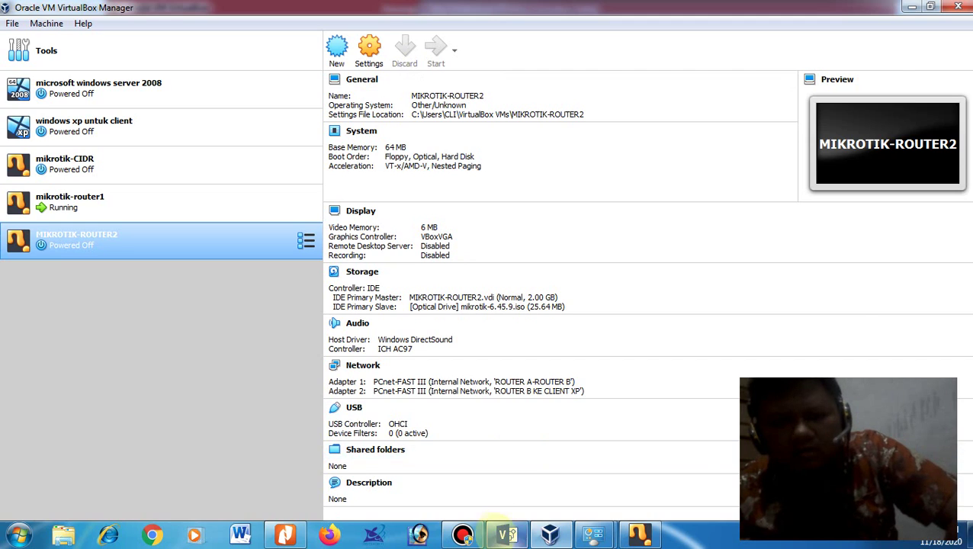
{"action": "left_click", "coordinate": [505, 531]}
{"action": "left_click", "coordinate": [507, 282]}
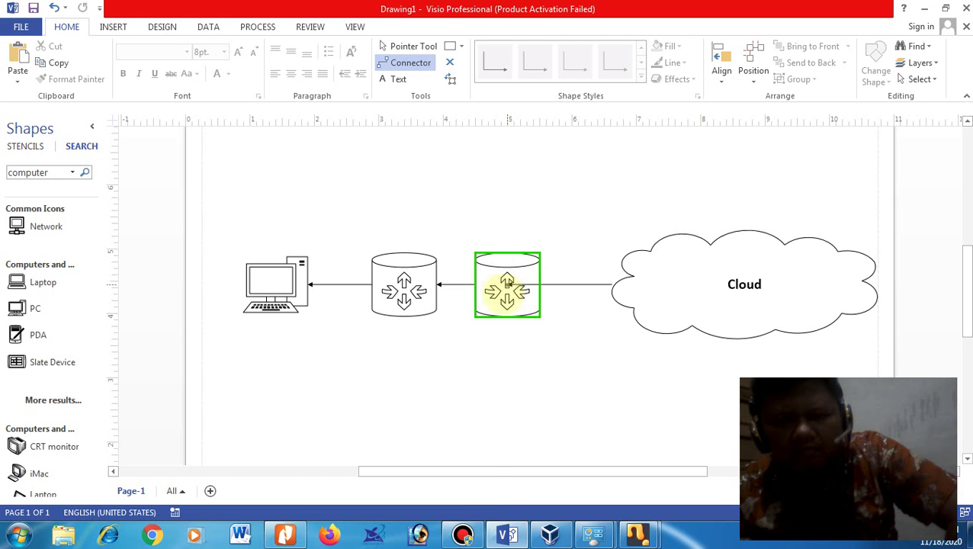
{"action": "left_click", "coordinate": [507, 284]}
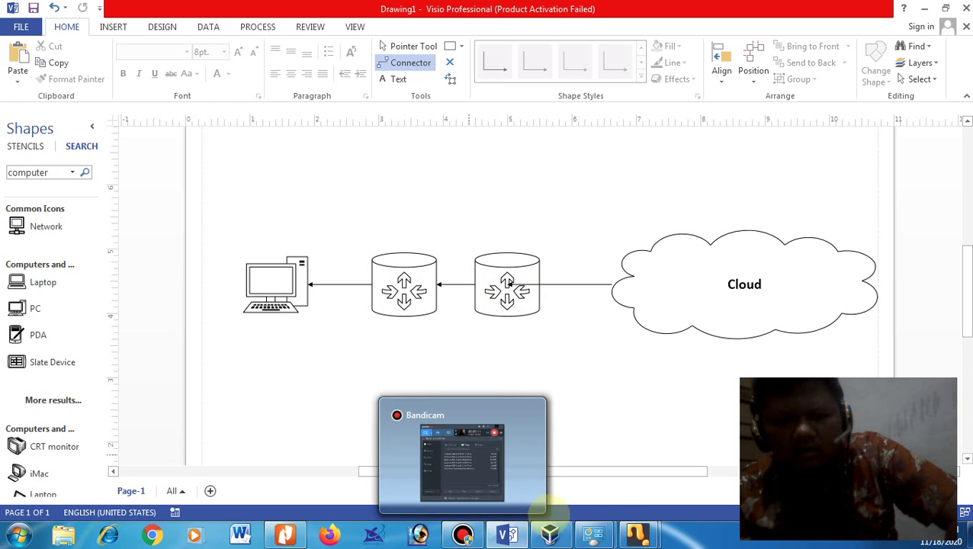
Step: Maximize the MIKROTIK-ROUTER2 console and answer n then y to install all MikroTik packages
{"action": "mouse_move", "coordinate": [638, 534]}
{"action": "left_click", "coordinate": [663, 463]}
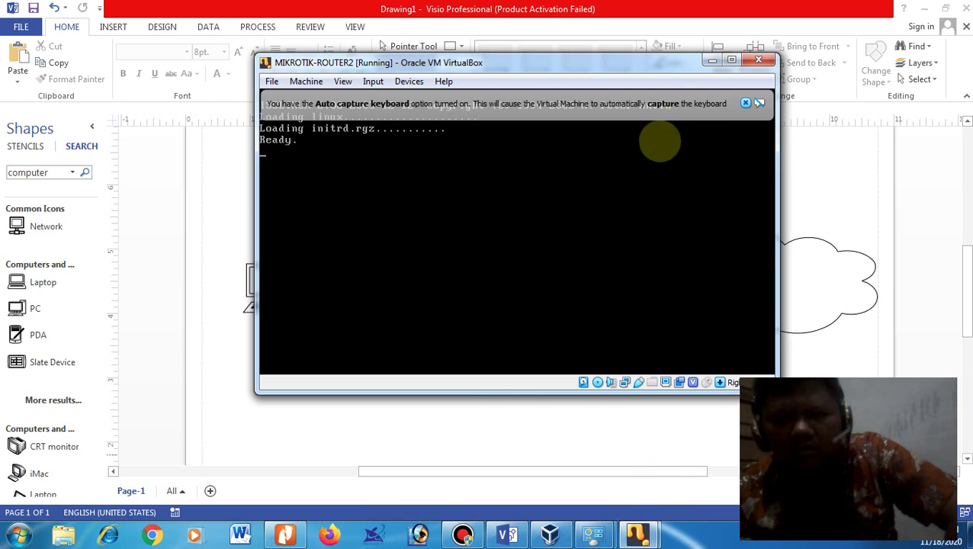
{"action": "left_click", "coordinate": [746, 103]}
{"action": "left_click", "coordinate": [732, 60]}
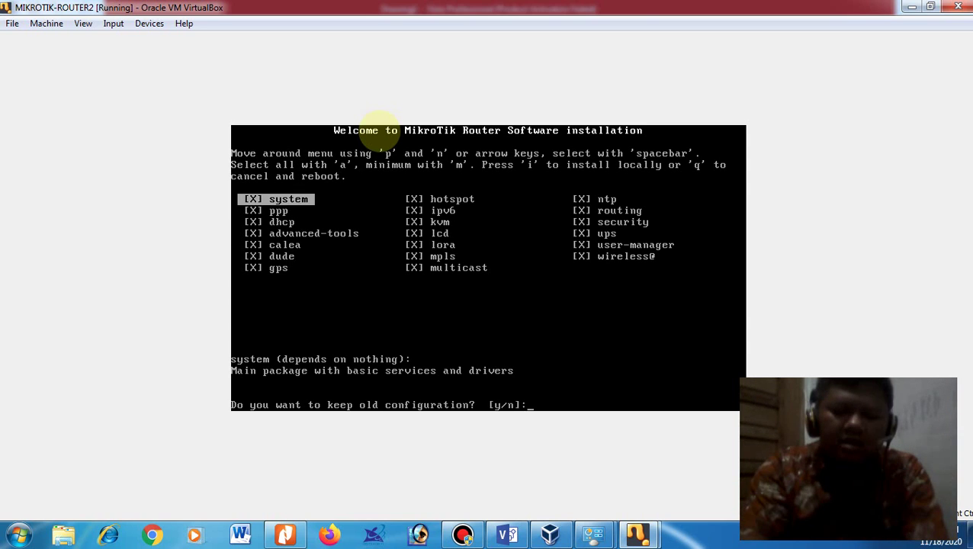
{"action": "type", "text": "n]:y"}
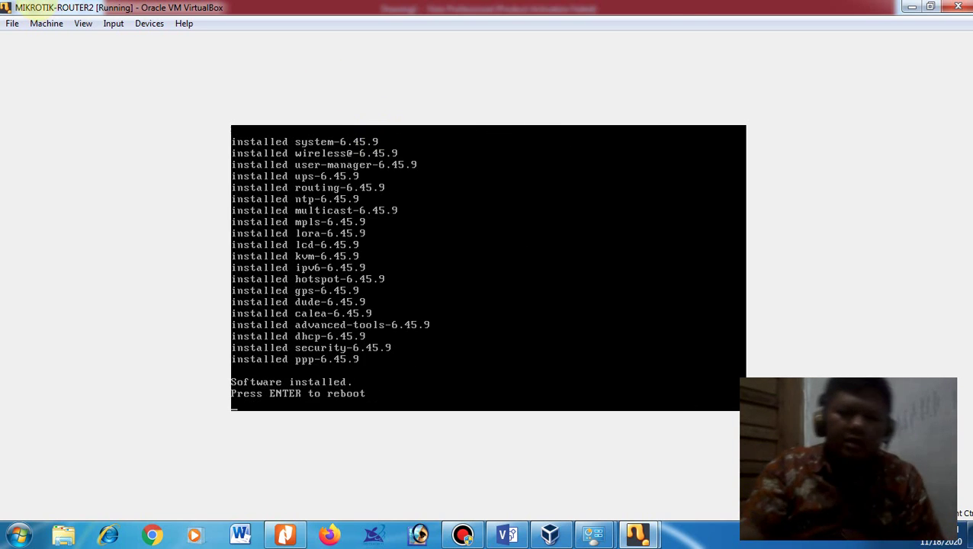
Step: Force-unmount the MikroTik ISO from the optical drive and reboot the router
{"action": "left_click", "coordinate": [148, 23]}
{"action": "mouse_move", "coordinate": [191, 41]}
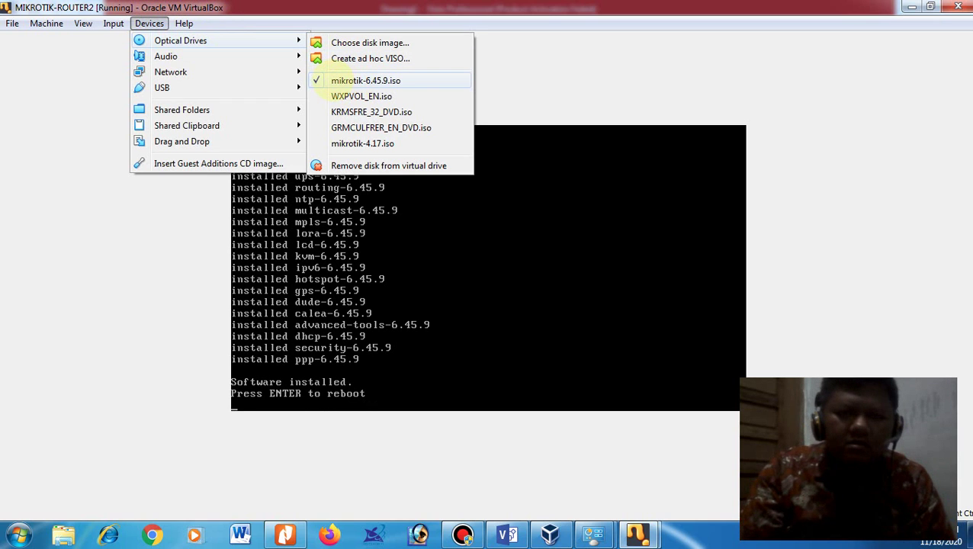
{"action": "left_click", "coordinate": [446, 96]}
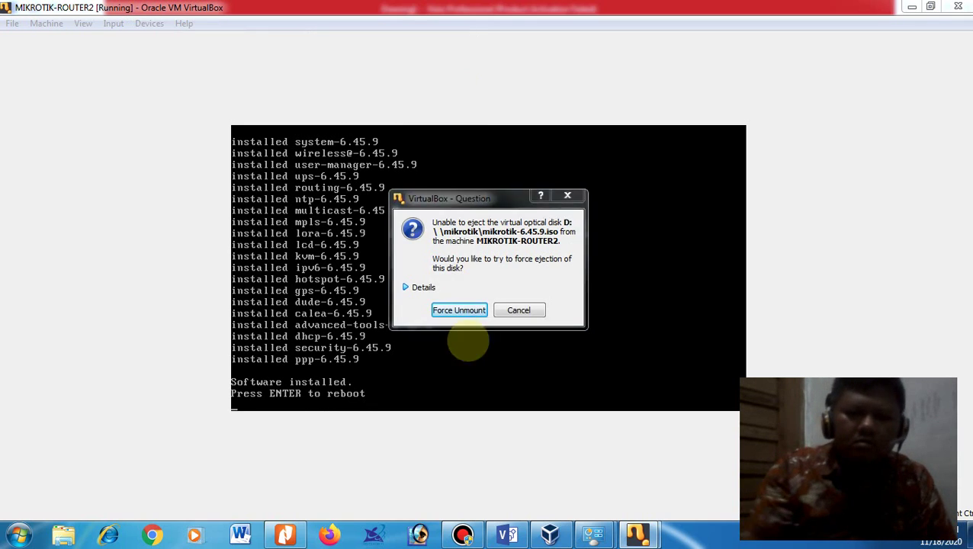
{"action": "left_click", "coordinate": [460, 311]}
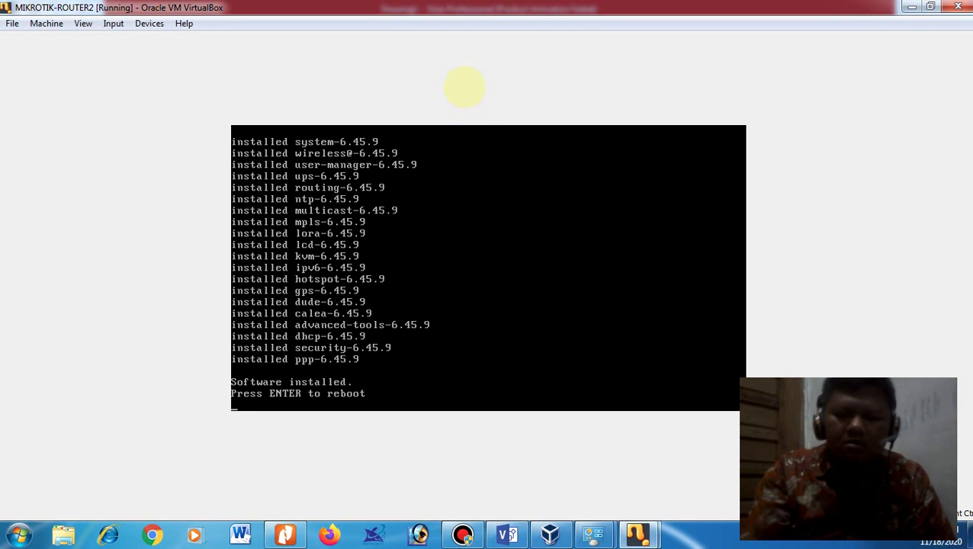
{"action": "key", "text": "Return"}
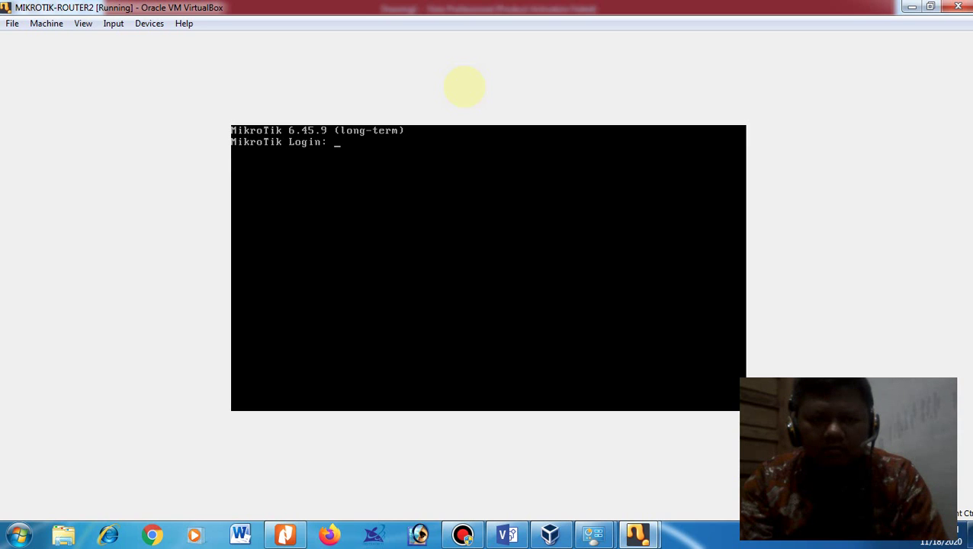
Step: Log in with the default admin account, accept the licence, and list IP addresses
{"action": "type", "text": "admin"}
{"action": "key", "text": "Return"}
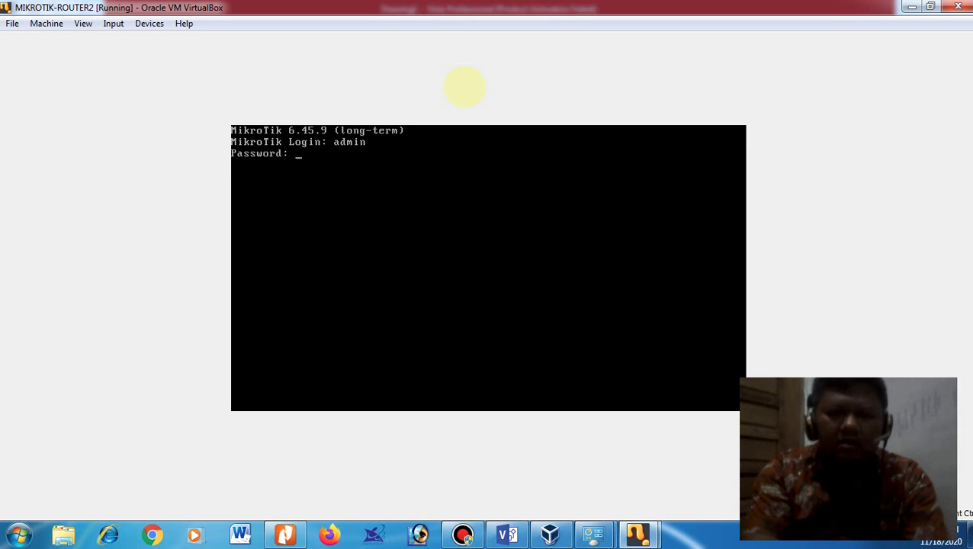
{"action": "key", "text": "Return"}
{"action": "type", "text": "y"}
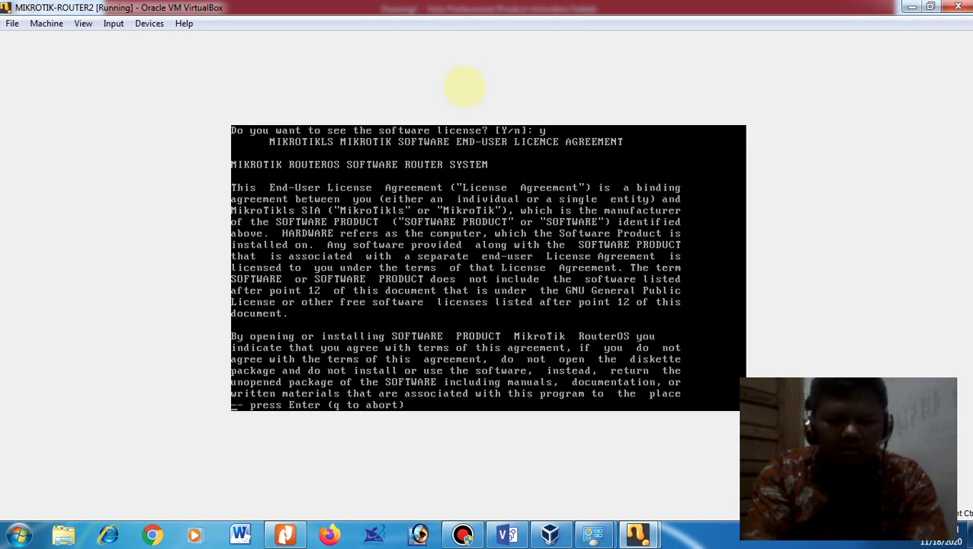
{"action": "key", "text": "Return"}
{"action": "key", "text": "Return"}
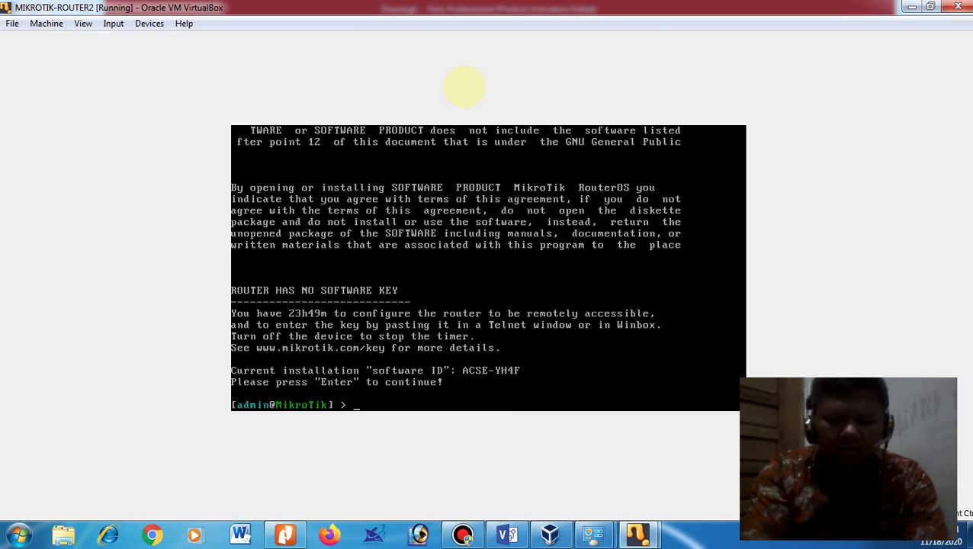
{"action": "type", "text": "ip add p"}
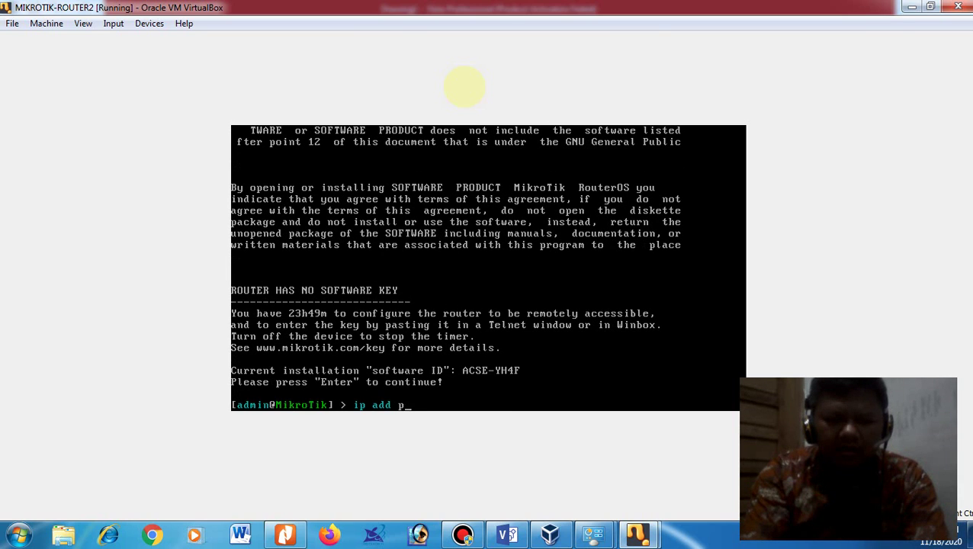
{"action": "type", "text": "rint"}
{"action": "key", "text": "Return"}
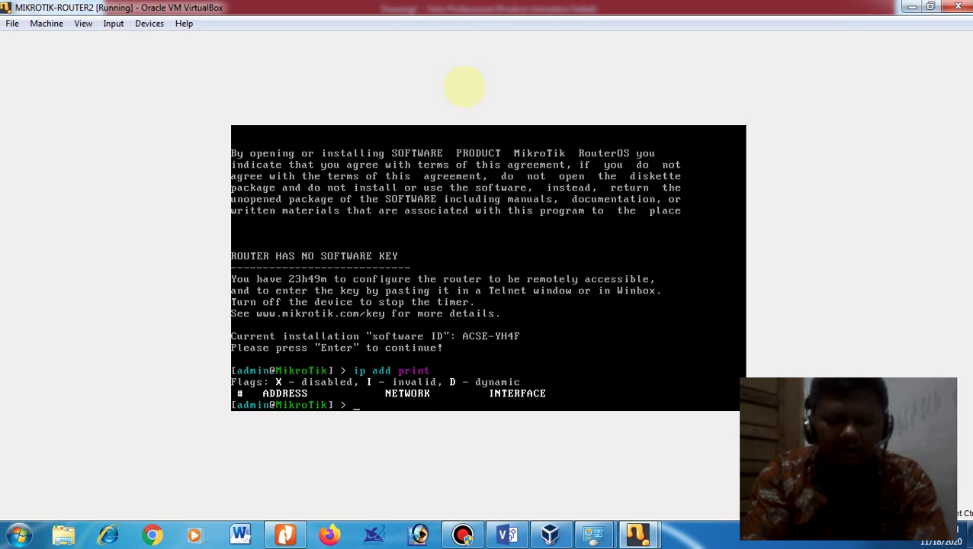
Step: Assign address 192.168.1.10/24 to interface ether1
{"action": "type", "text": "ip add add a"}
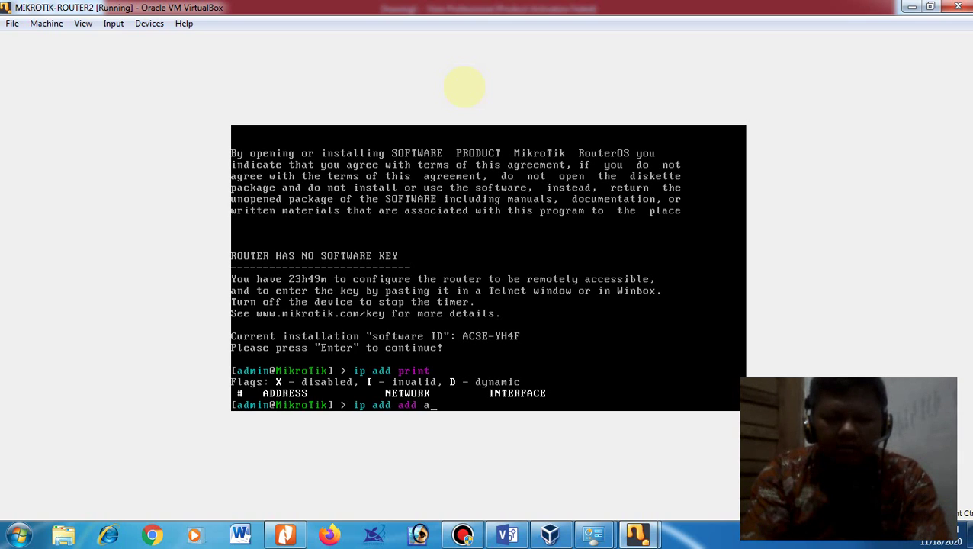
{"action": "type", "text": "ad"}
{"action": "key", "text": "BackSpace"}
{"action": "key", "text": "BackSpace"}
{"action": "type", "text": "d"}
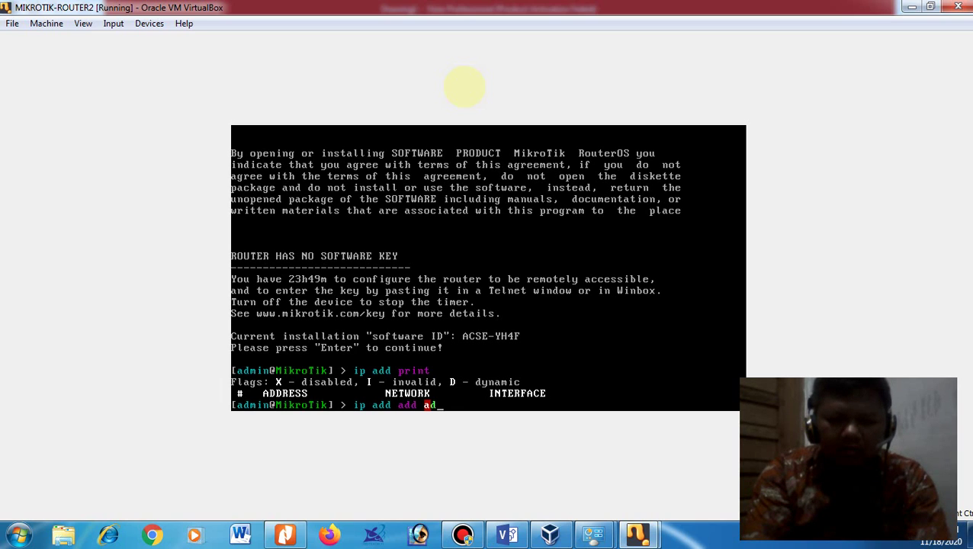
{"action": "type", "text": "d"}
{"action": "key", "text": "Tab"}
{"action": "type", "text": "19"}
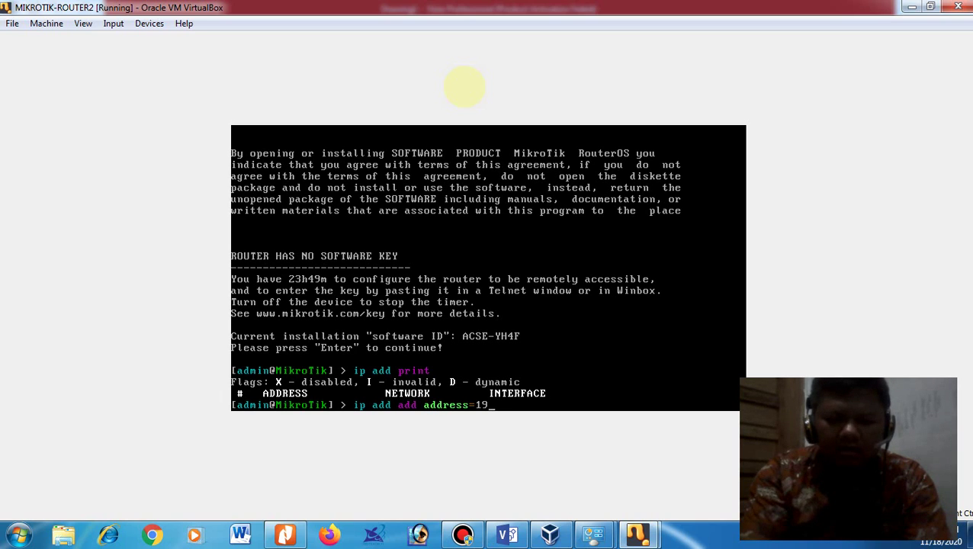
{"action": "type", "text": "2.168.1"}
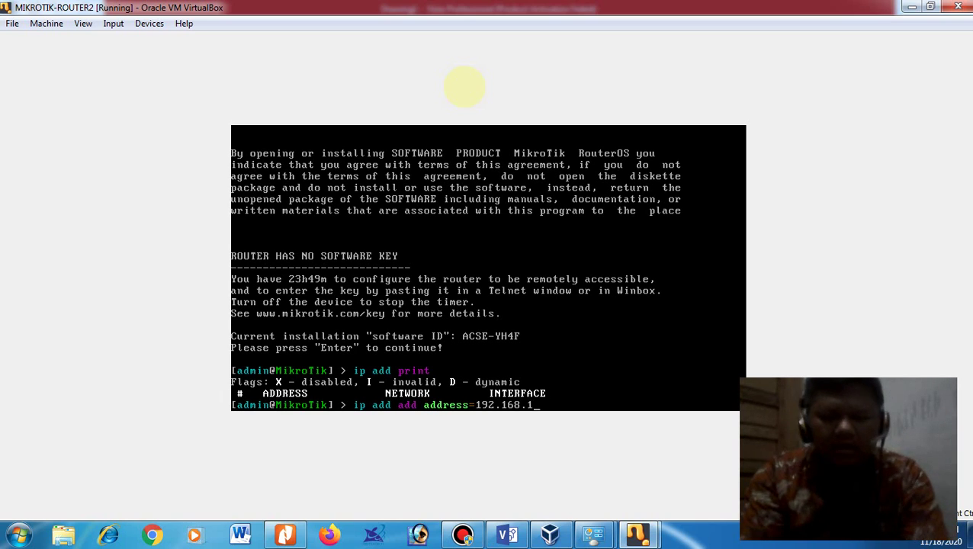
{"action": "type", "text": "."}
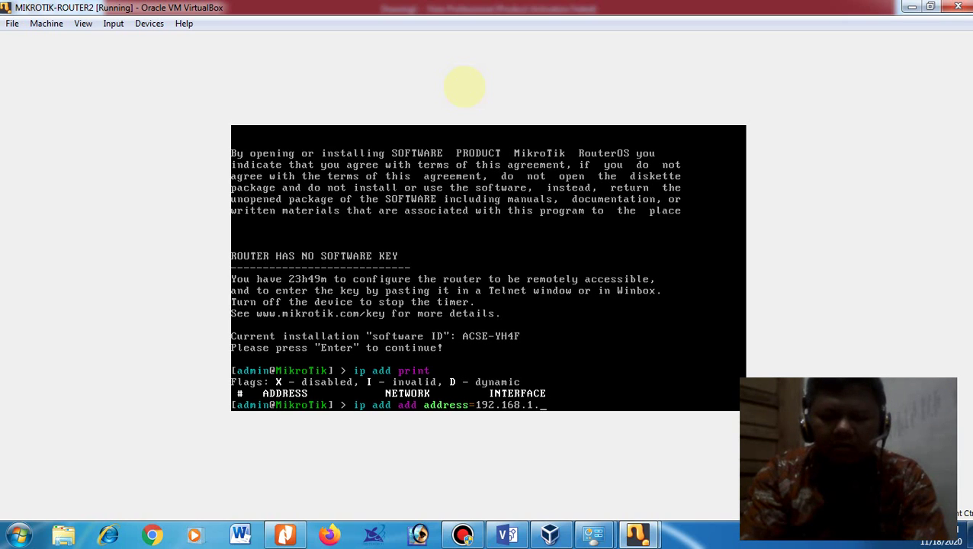
{"action": "type", "text": "10/"}
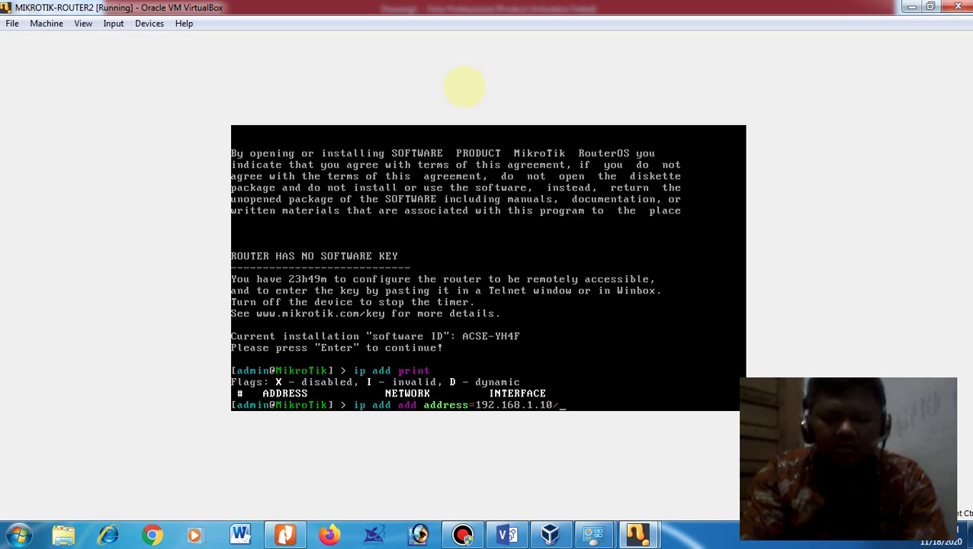
{"action": "type", "text": "24 "}
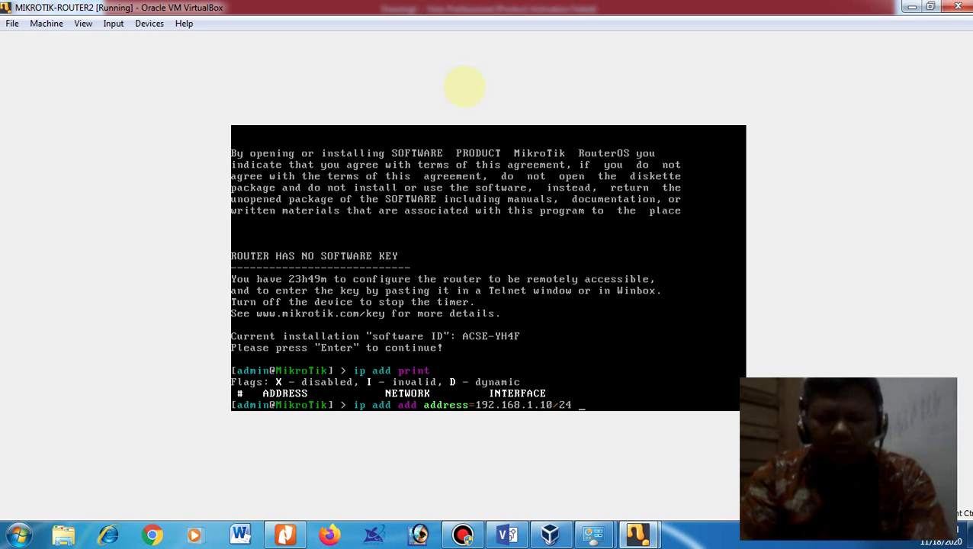
{"action": "type", "text": "interface=ether1"}
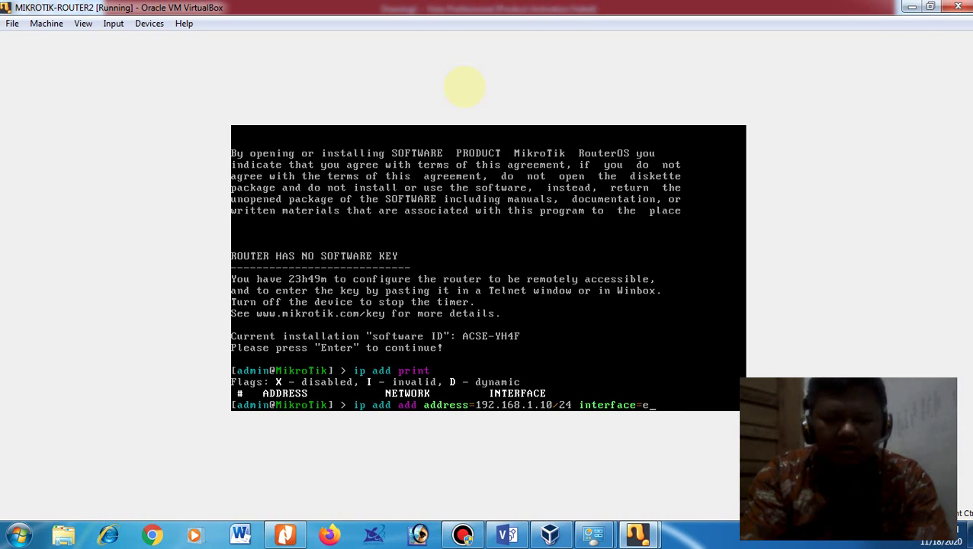
{"action": "key", "text": "Return"}
{"action": "key", "text": "Return"}
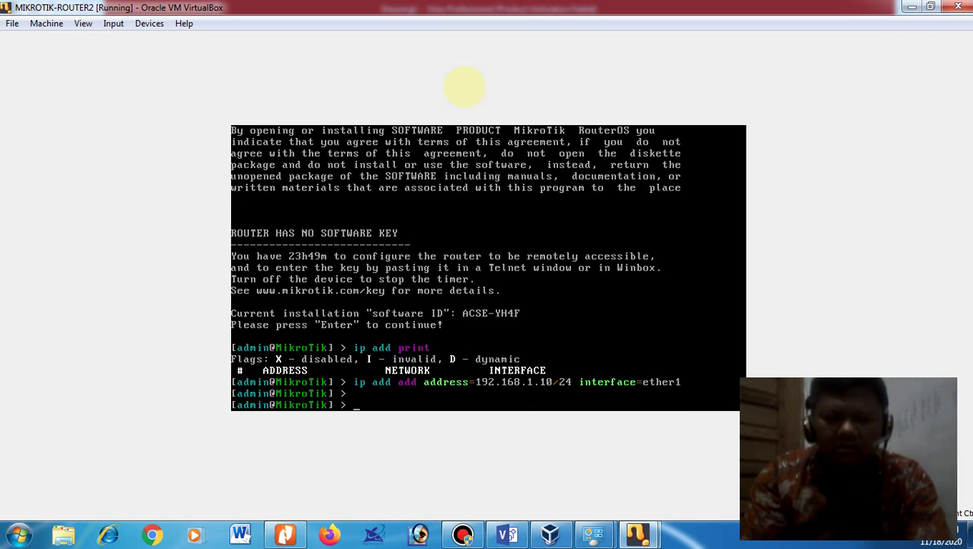
Step: Assign address 192.168.20.1/24 to interface ether2 by editing the previous command
{"action": "key", "text": "Up"}
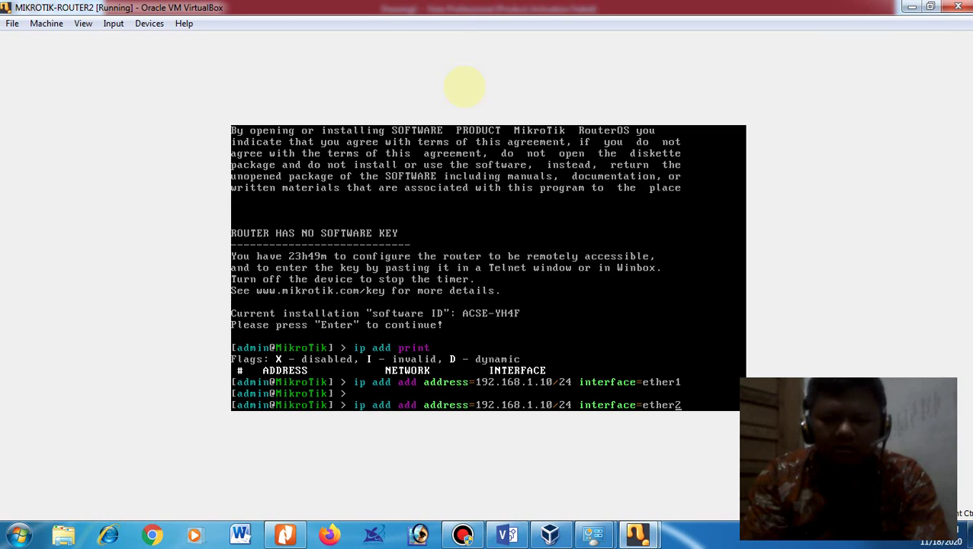
{"action": "key", "text": "BackSpace"}
{"action": "key", "text": "BackSpace"}
{"action": "key", "text": "BackSpace"}
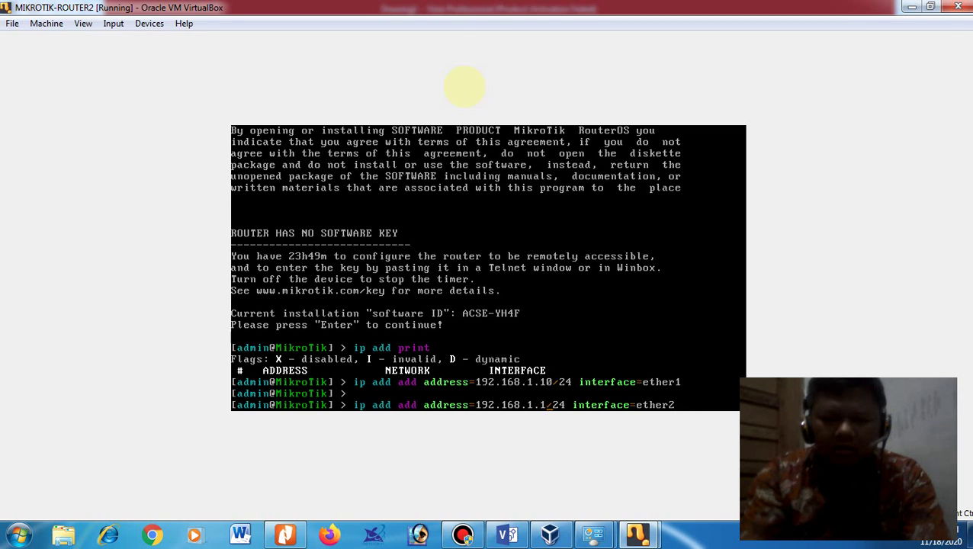
{"action": "type", "text": "0"}
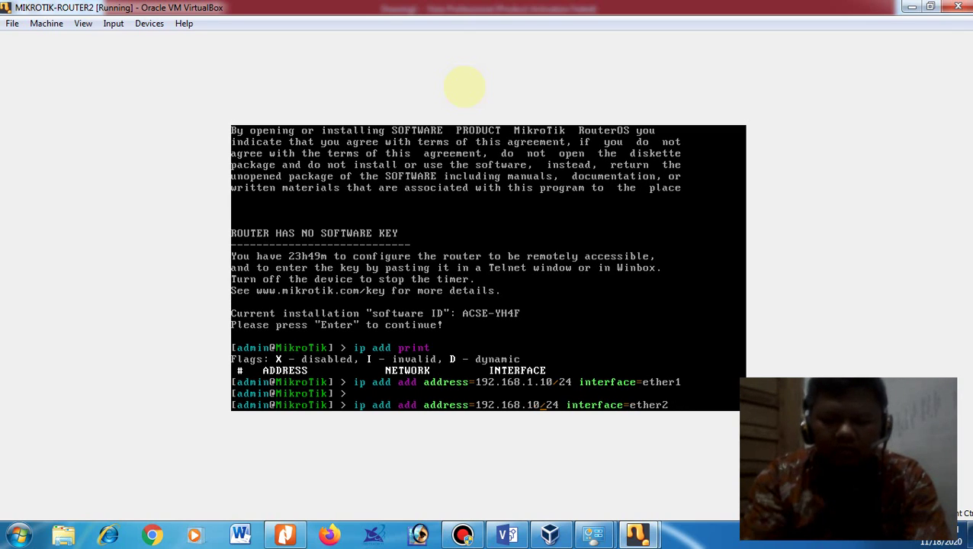
{"action": "key", "text": "BackSpace"}
{"action": "key", "text": "BackSpace"}
{"action": "type", "text": "20.1"}
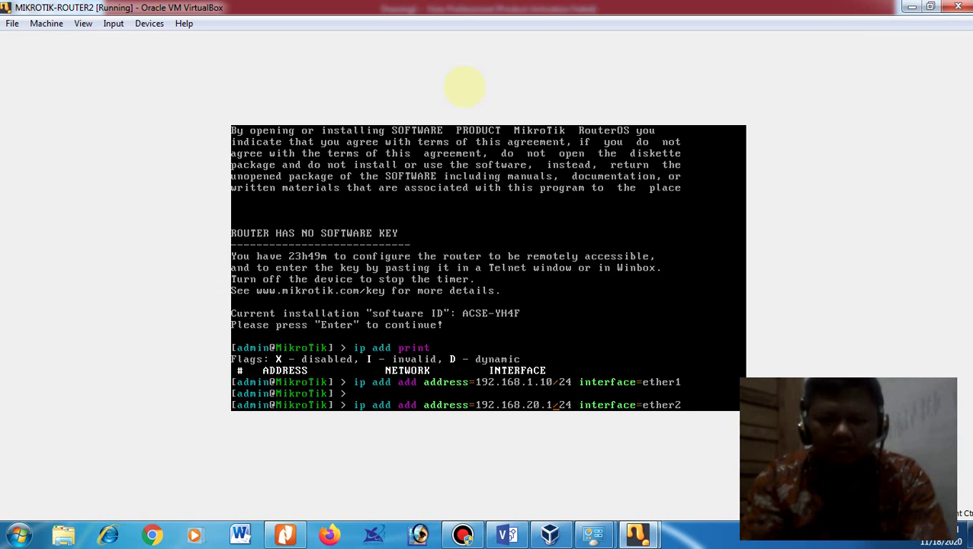
{"action": "key", "text": "Return"}
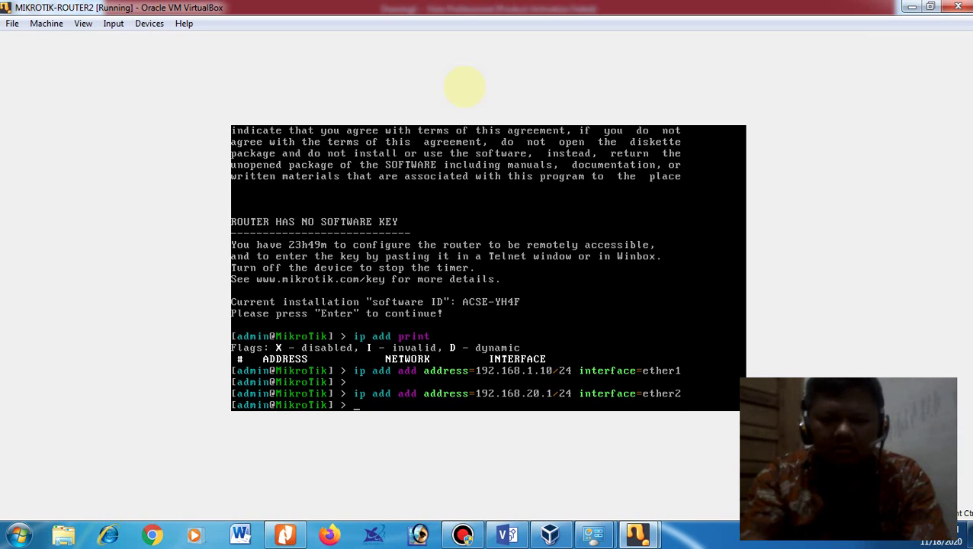
{"action": "type", "text": "ip rou"}
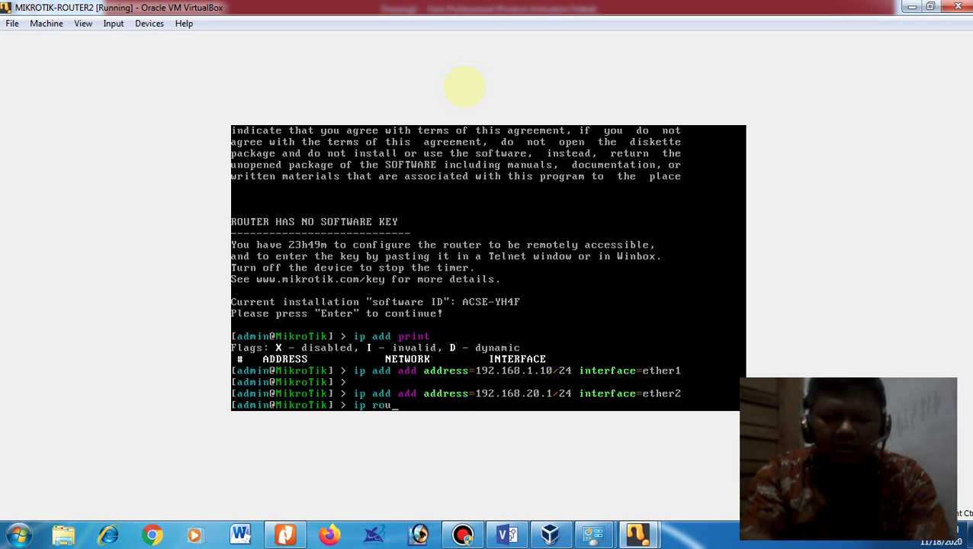
{"action": "type", "text": "te add gateway="}
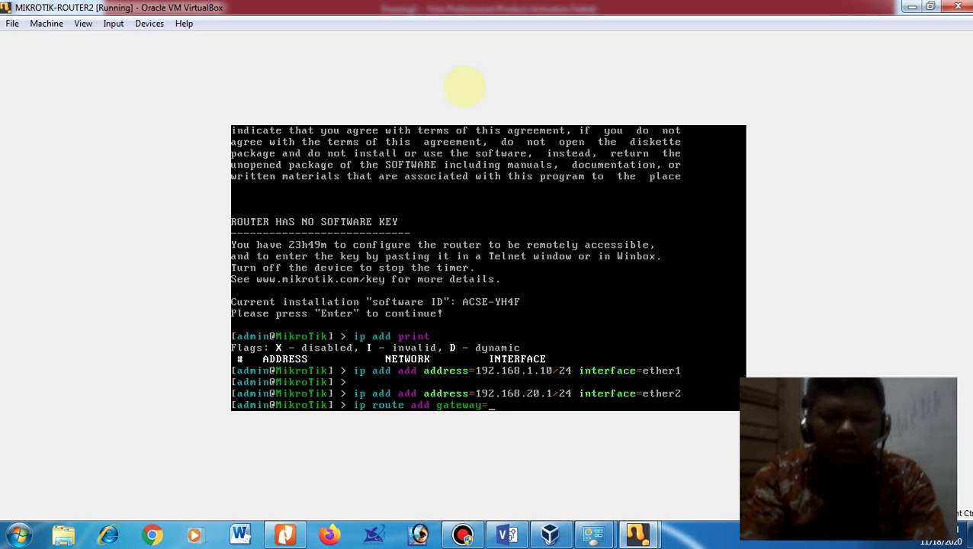
{"action": "type", "text": "192.168"}
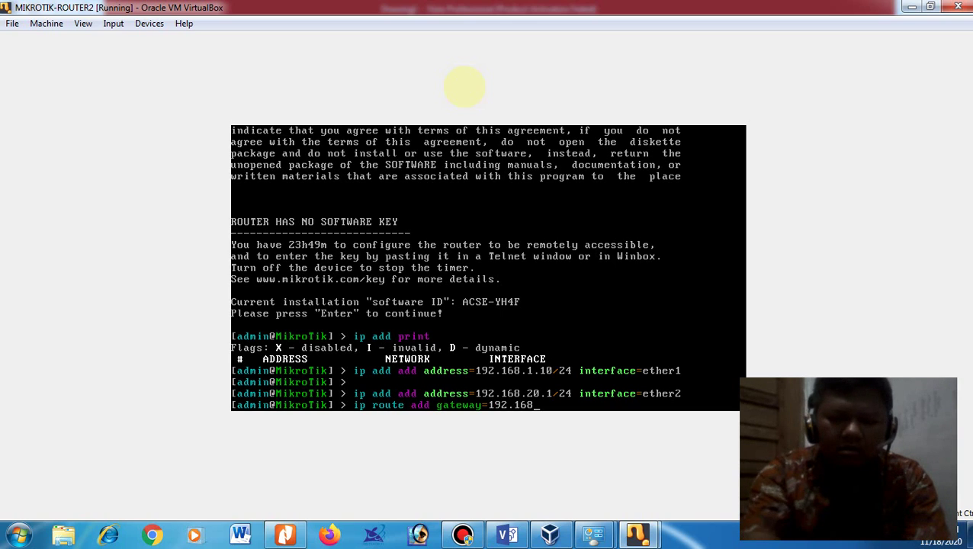
{"action": "type", "text": ".1."}
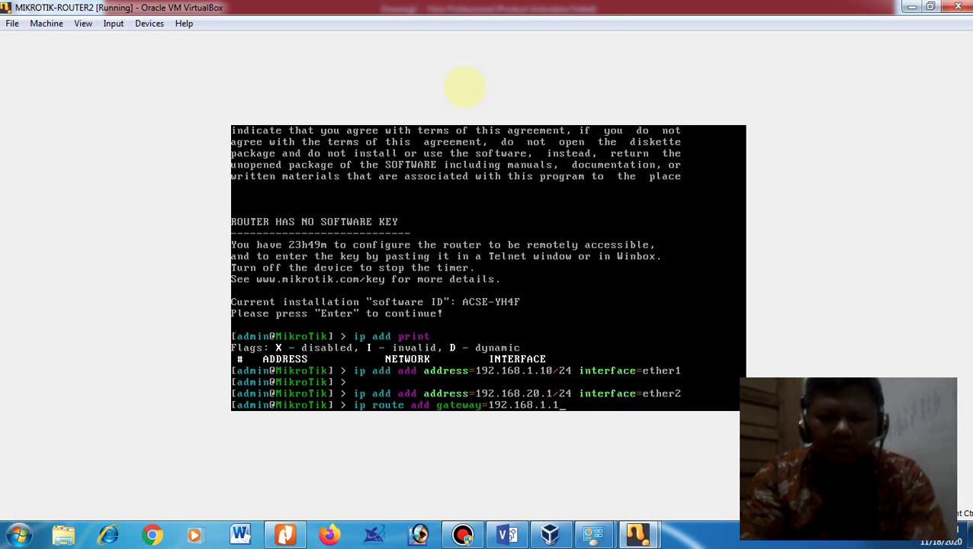
{"action": "type", "text": "1"}
Step: Add a route via gateway 192.168.1.1 and set DNS servers 192.168.1.1, 8.8.8.8 allowing remote requests
{"action": "key", "text": "Return"}
{"action": "type", "text": "ip dns "}
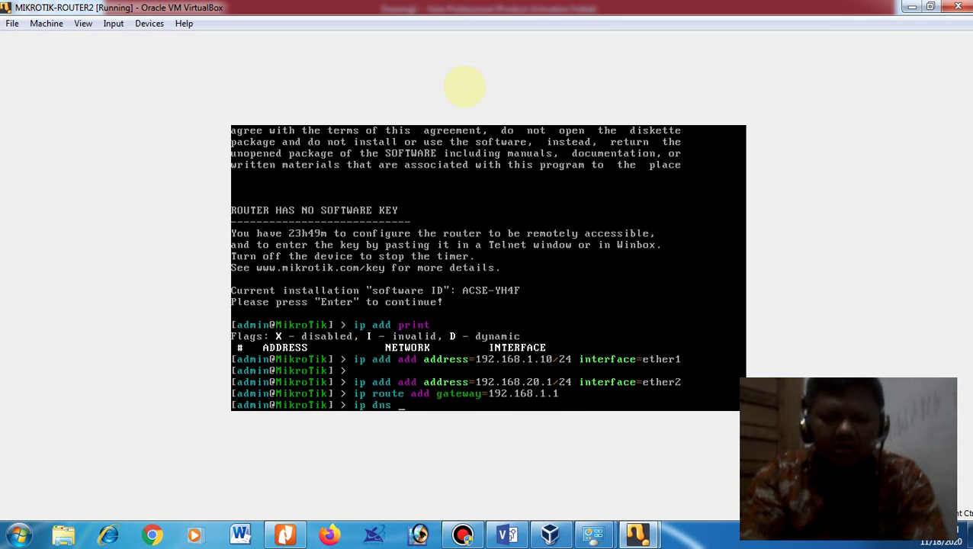
{"action": "type", "text": "set serve"}
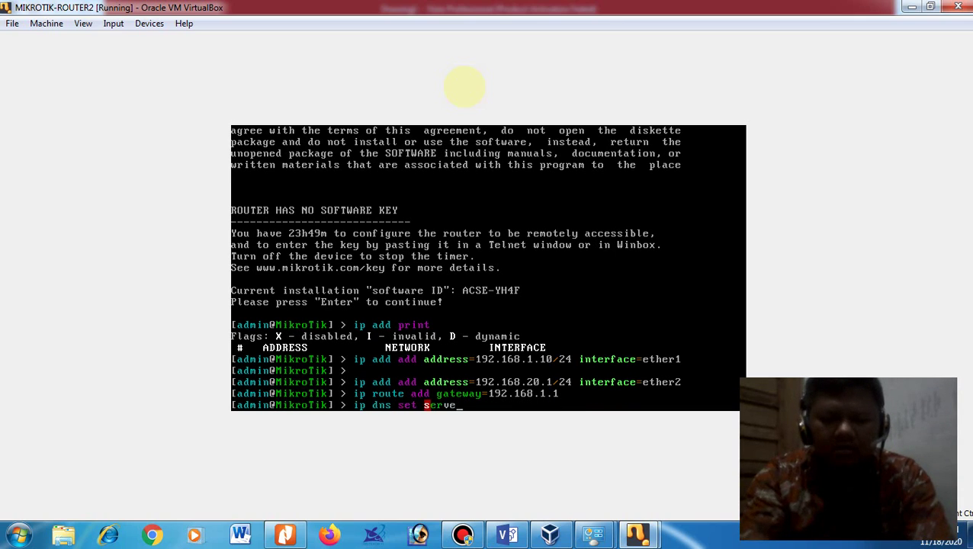
{"action": "type", "text": "r=192.1"}
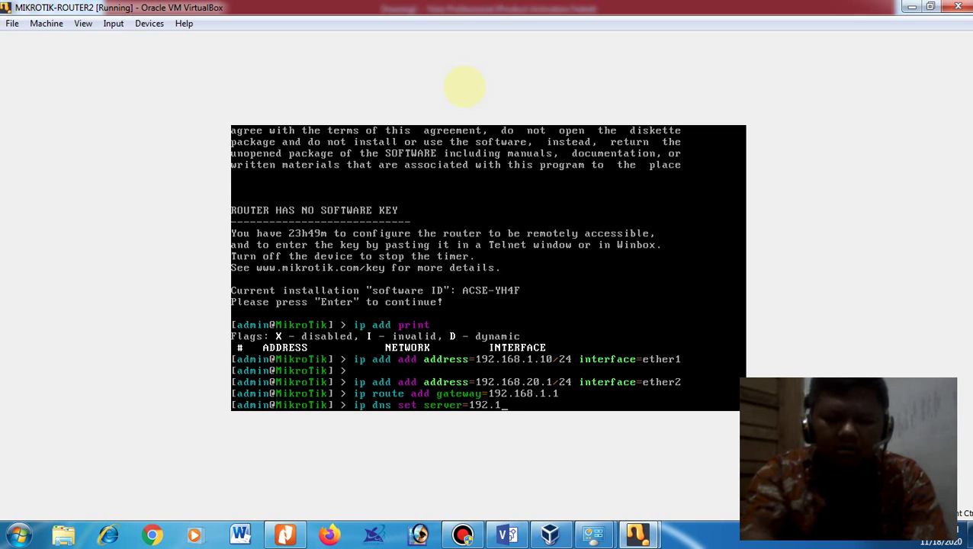
{"action": "type", "text": "68"}
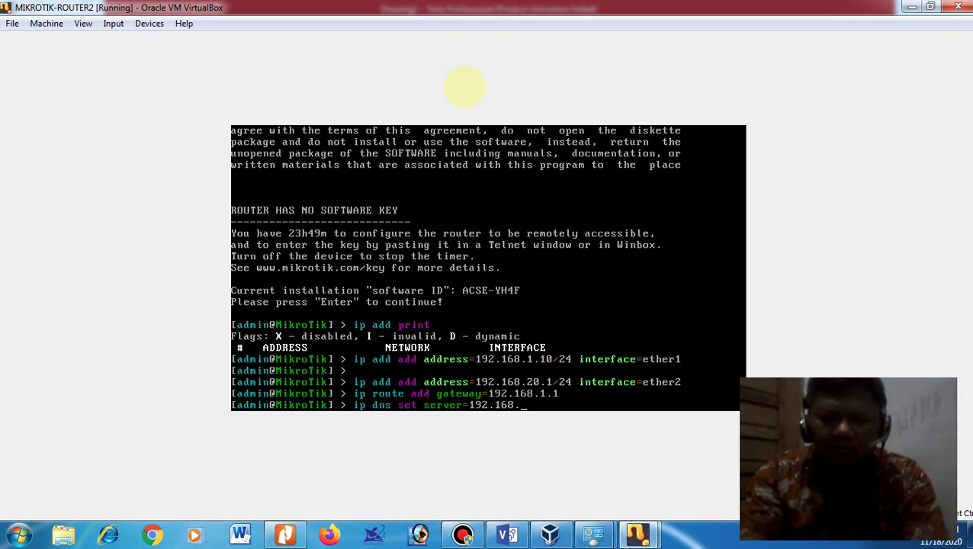
{"action": "type", "text": ".1.1"}
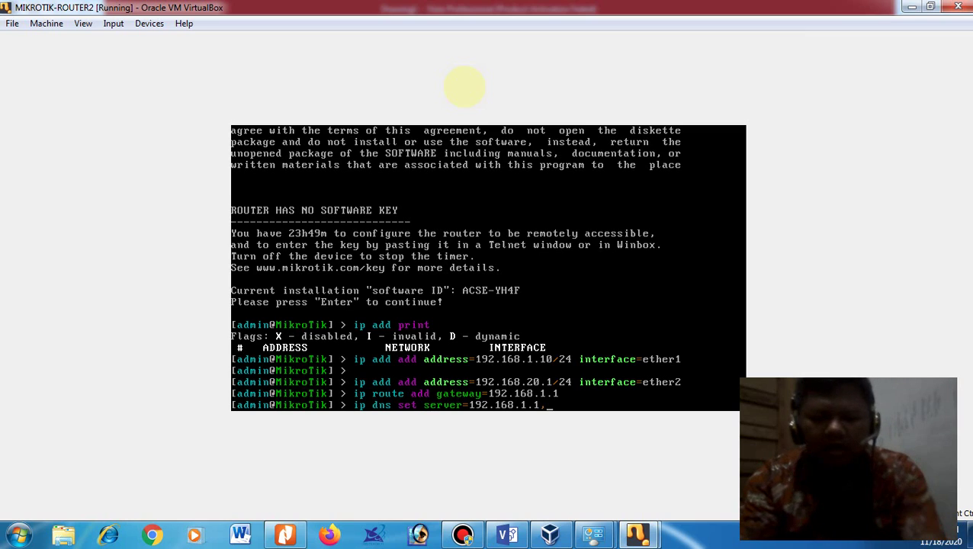
{"action": "type", "text": ",8.8.8."}
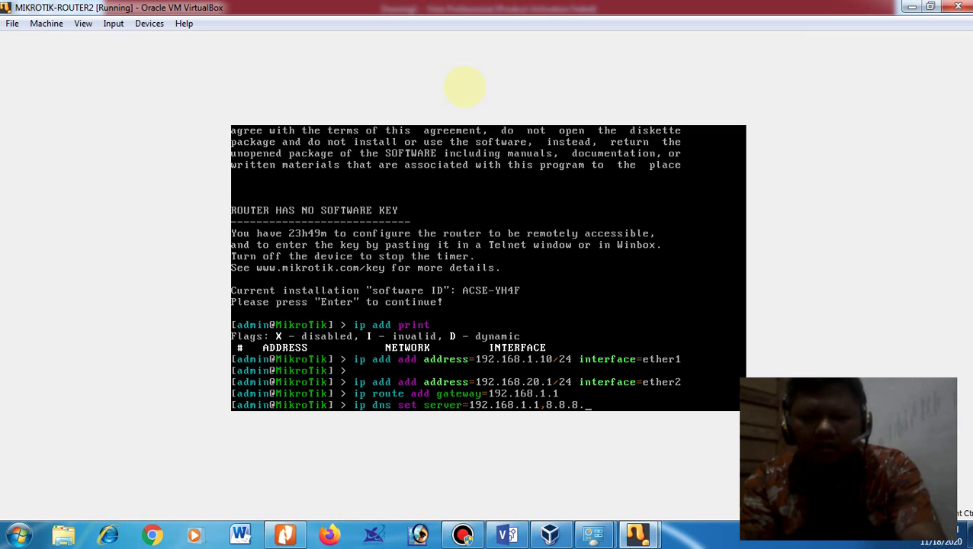
{"action": "type", "text": "8"}
{"action": "type", "text": " \\ allo"}
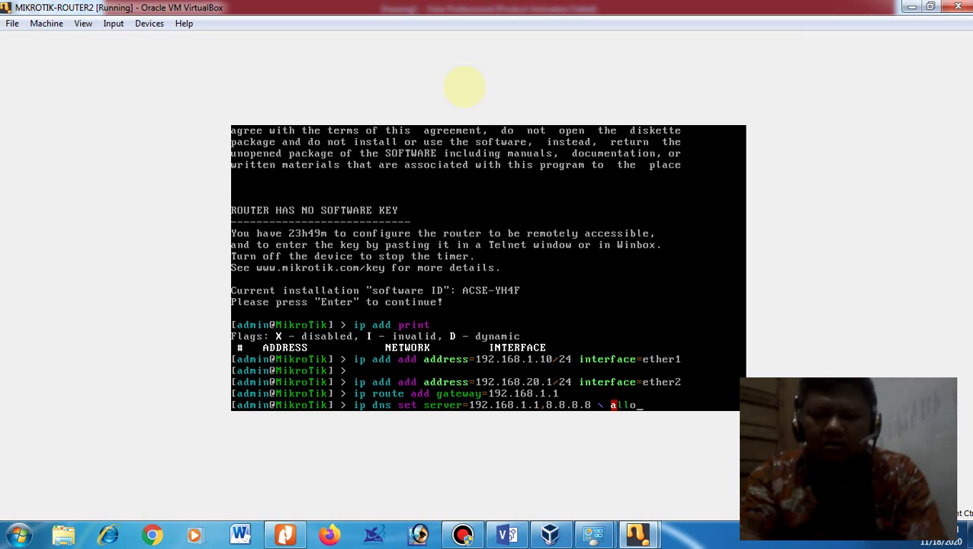
{"action": "type", "text": "w-remote-request=yes"}
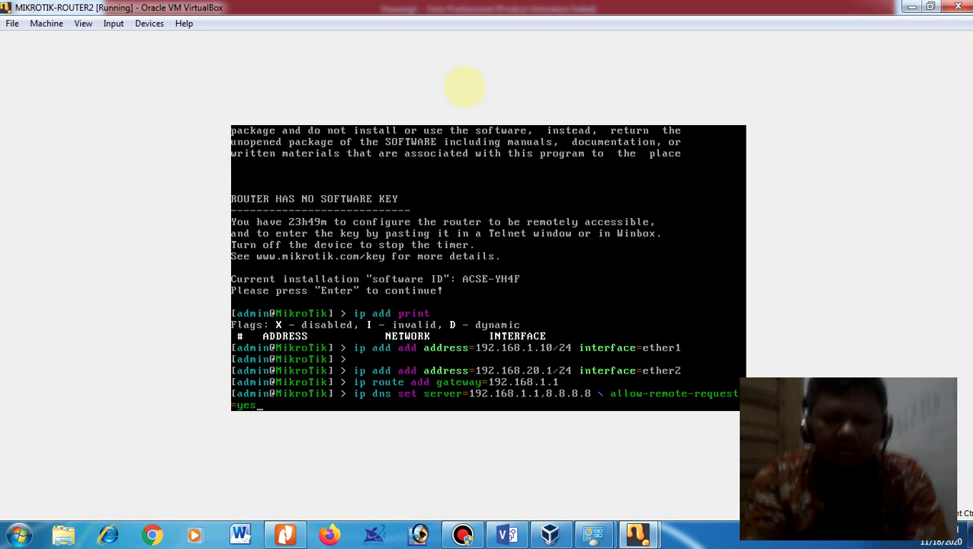
{"action": "key", "text": "Return"}
Step: Add a srcnat masquerade NAT rule with out-interface ether1
{"action": "type", "text": "ip firew"}
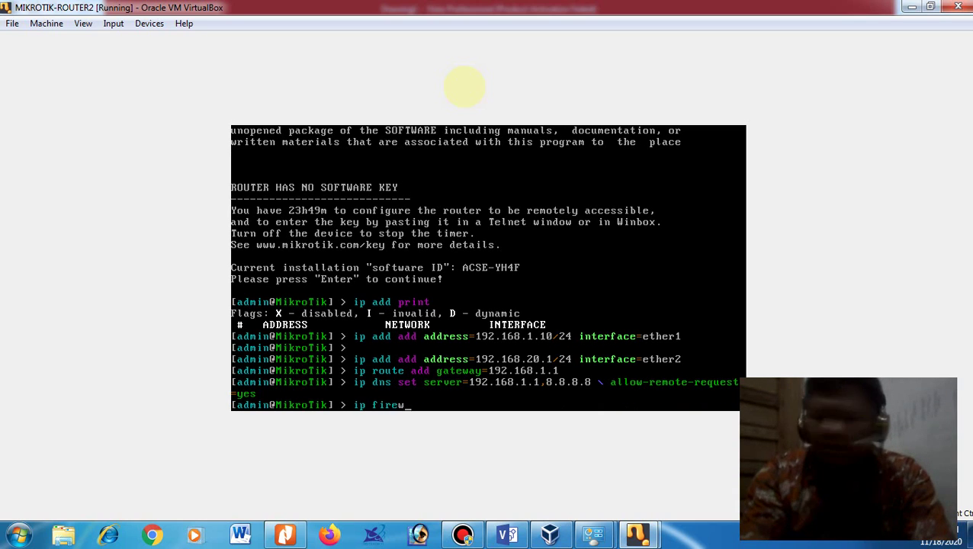
{"action": "type", "text": "all nat add"}
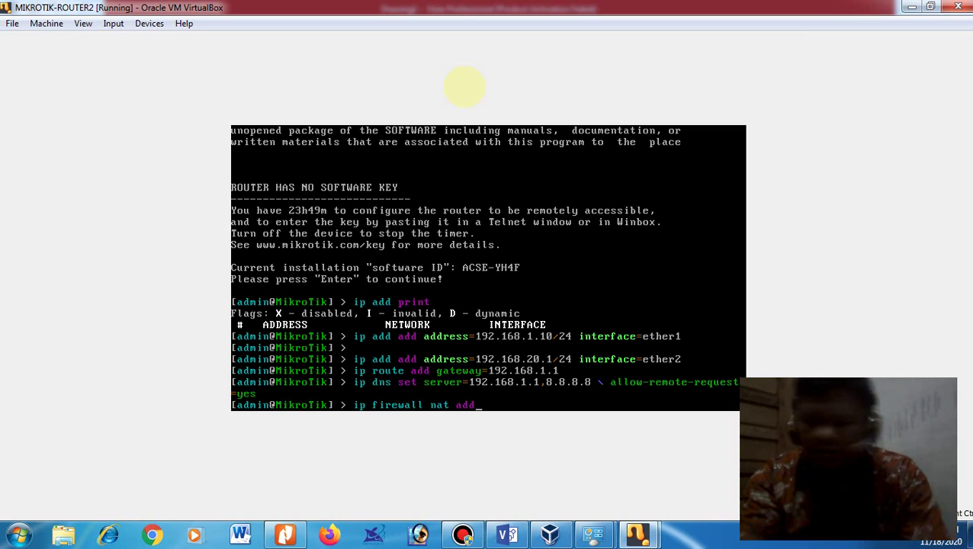
{"action": "type", "text": " cha"}
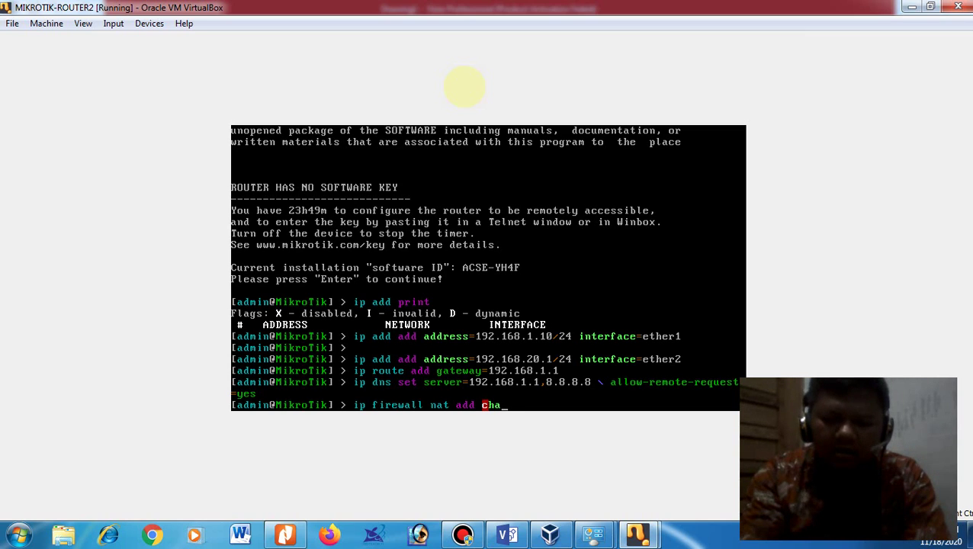
{"action": "type", "text": "in=sr"}
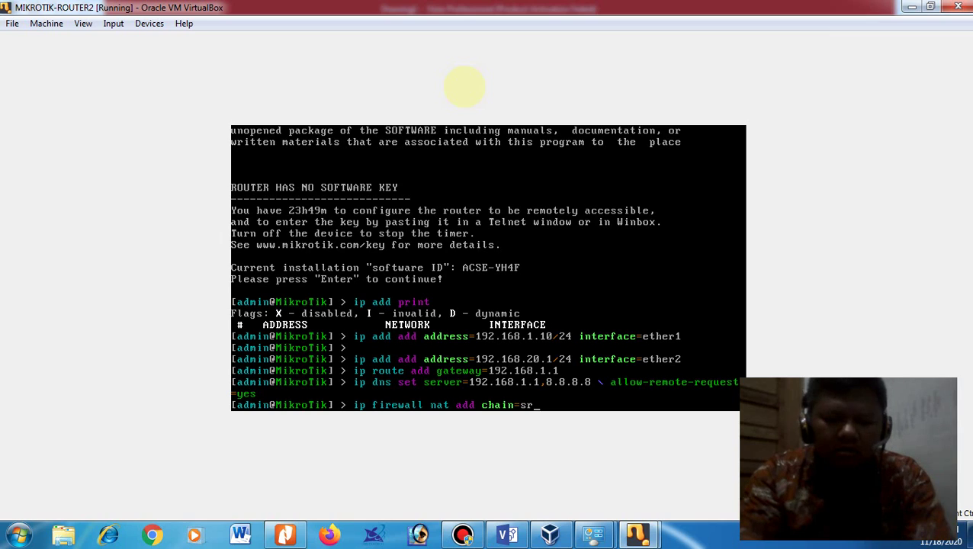
{"action": "type", "text": "cna"}
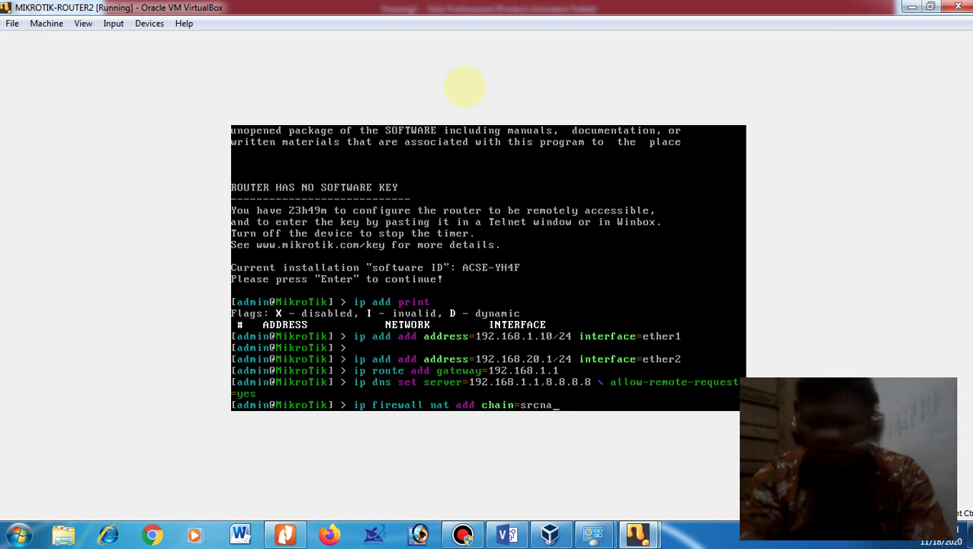
{"action": "type", "text": "t actio"}
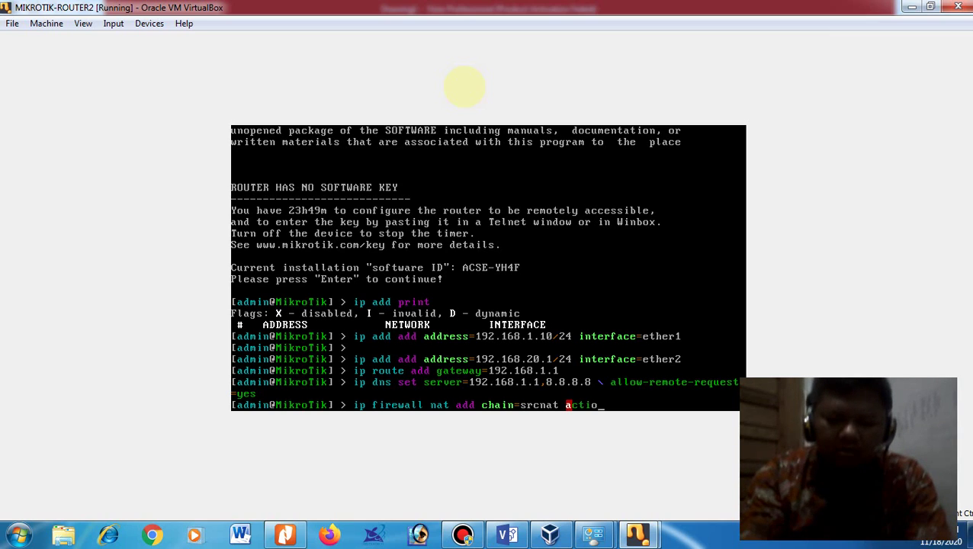
{"action": "type", "text": "n=masquerade o"}
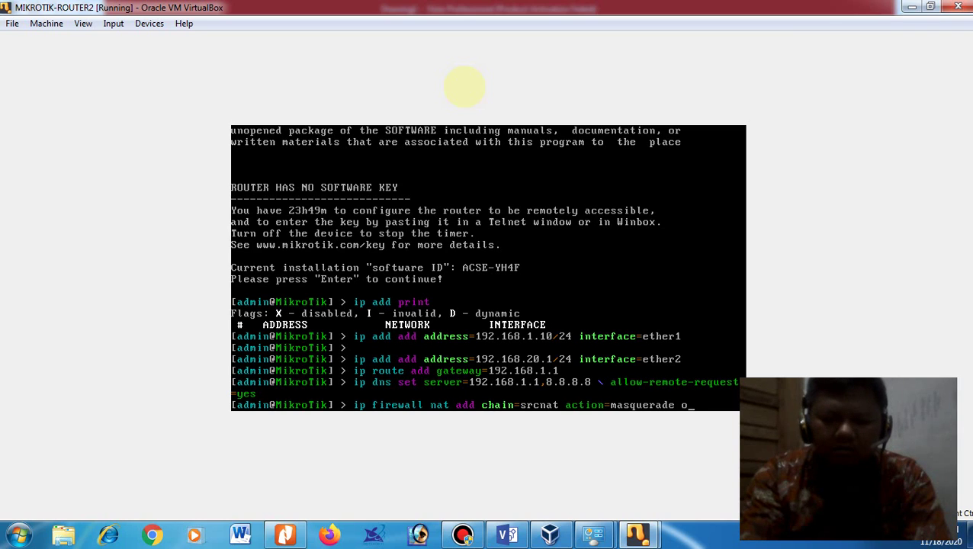
{"action": "type", "text": "ut-interface"}
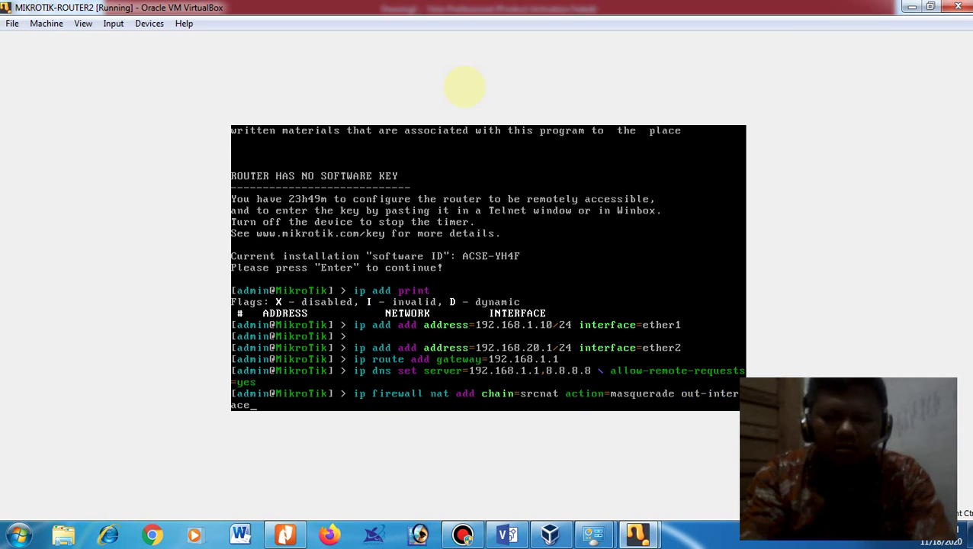
{"action": "key", "text": "ctrl+Left"}
{"action": "type", "text": "=ether1"}
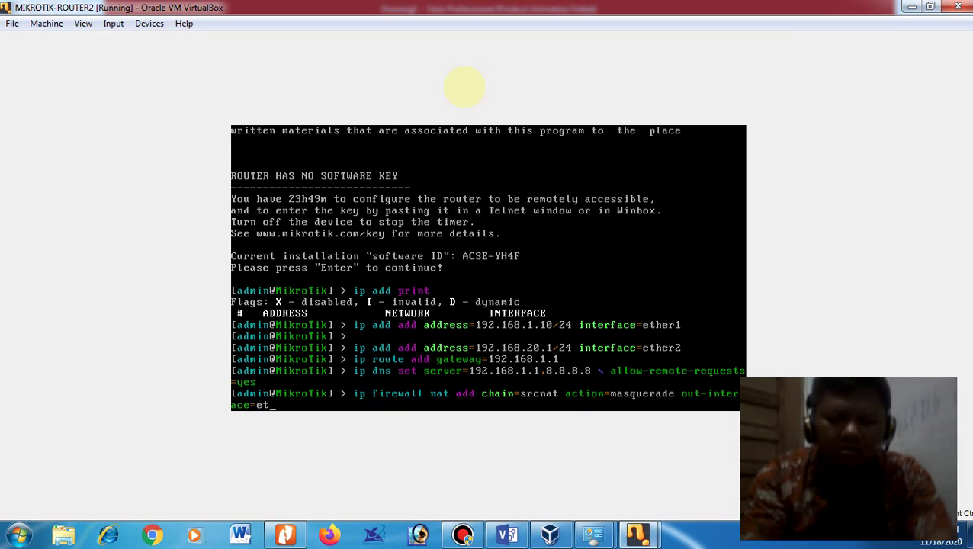
{"action": "key", "text": "Return"}
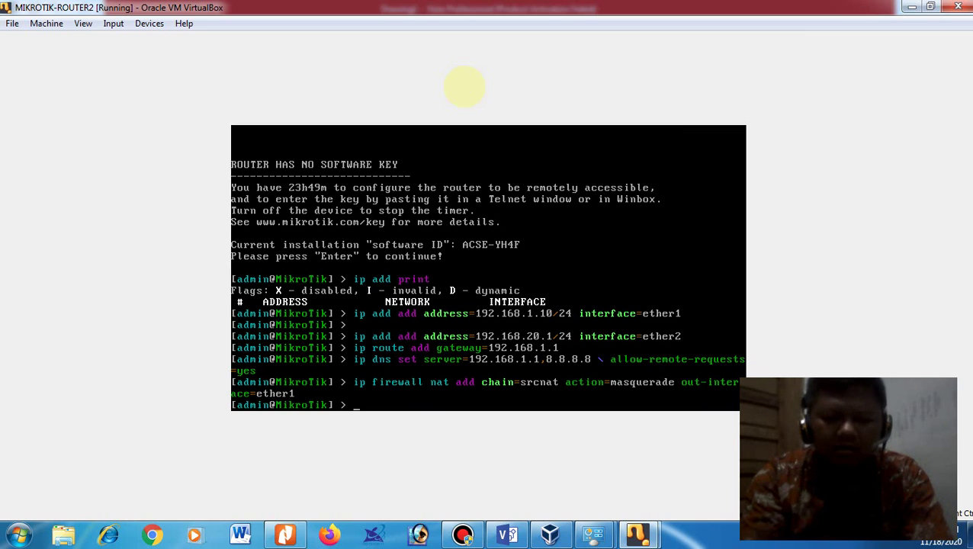
Step: Ping detik.com to confirm internet access, stopping after two replies with 0% loss
{"action": "type", "text": "ping de"}
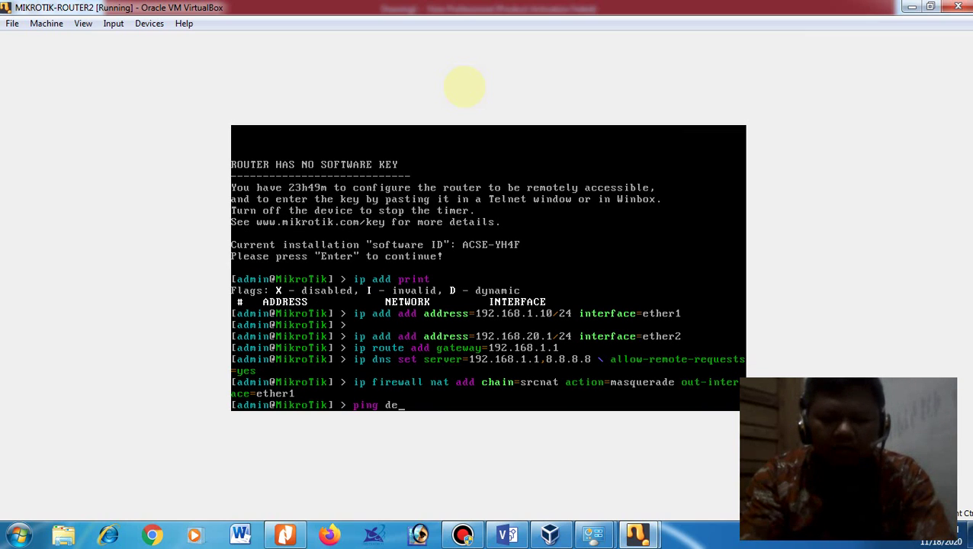
{"action": "type", "text": "tik.co"}
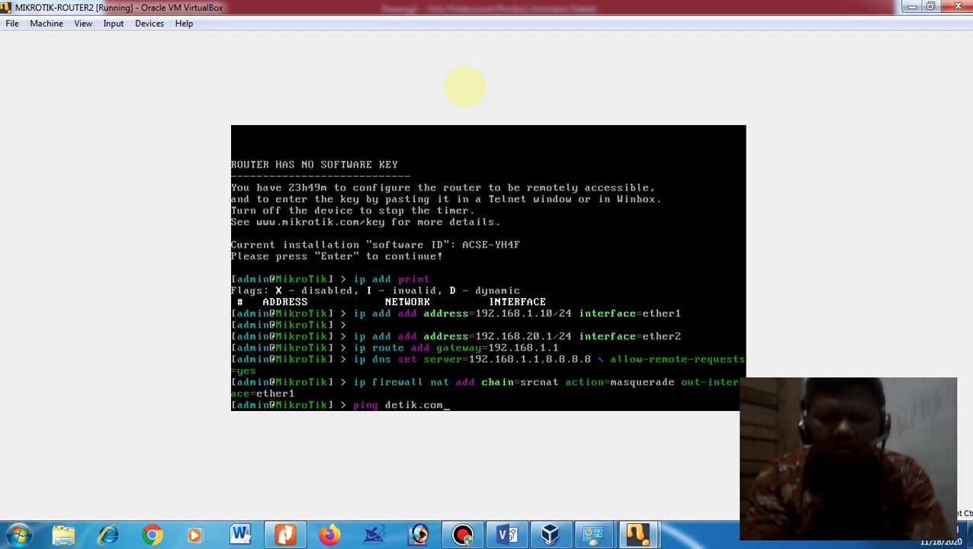
{"action": "type", "text": "m"}
{"action": "key", "text": "Return"}
{"action": "key", "text": "ctrl+c"}
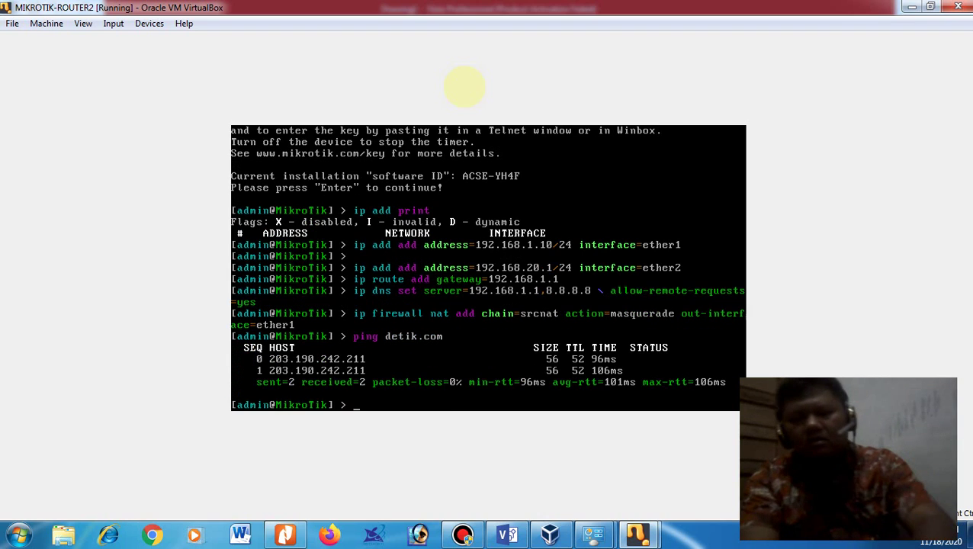
{"action": "type", "text": "ip dh"}
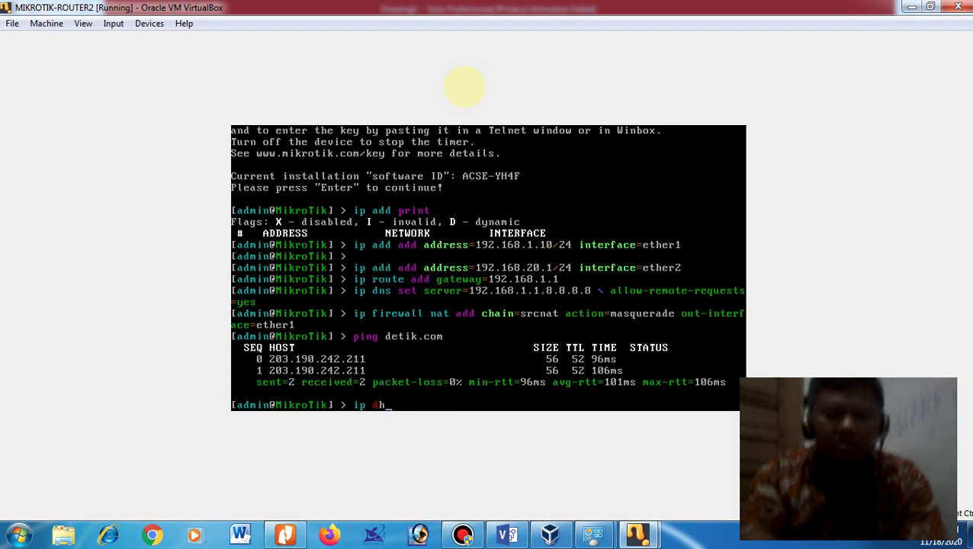
{"action": "type", "text": "cp-server"}
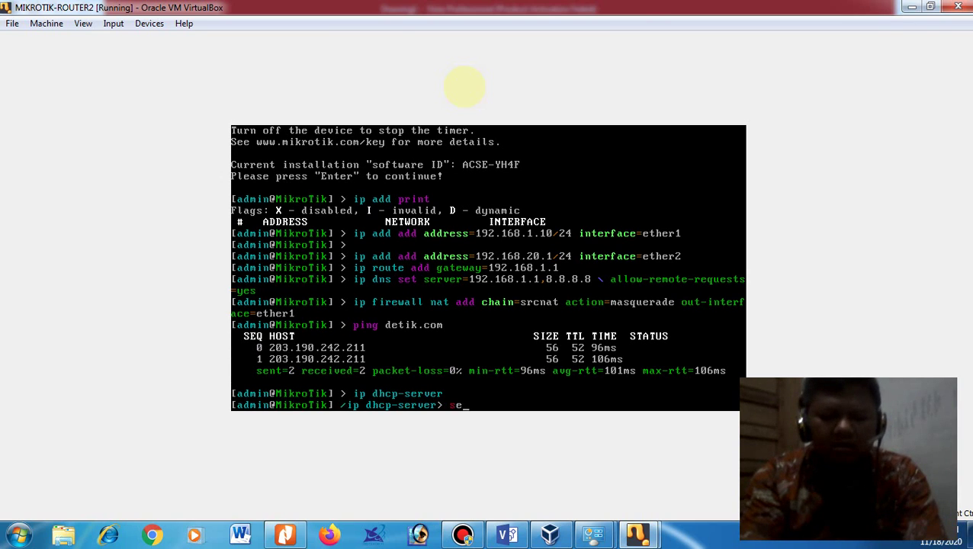
Step: Run DHCP server setup on ether2, accepting space 192.168.20.0/24 and gateway 192.168.20.1
{"action": "key", "text": "Return"}
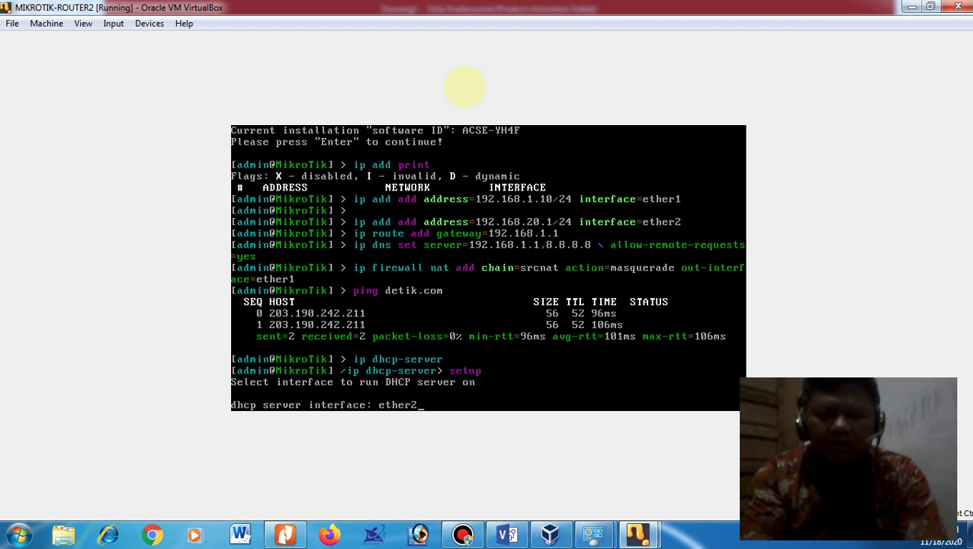
{"action": "key", "text": "Return"}
{"action": "key", "text": "Return"}
{"action": "key", "text": "Return"}
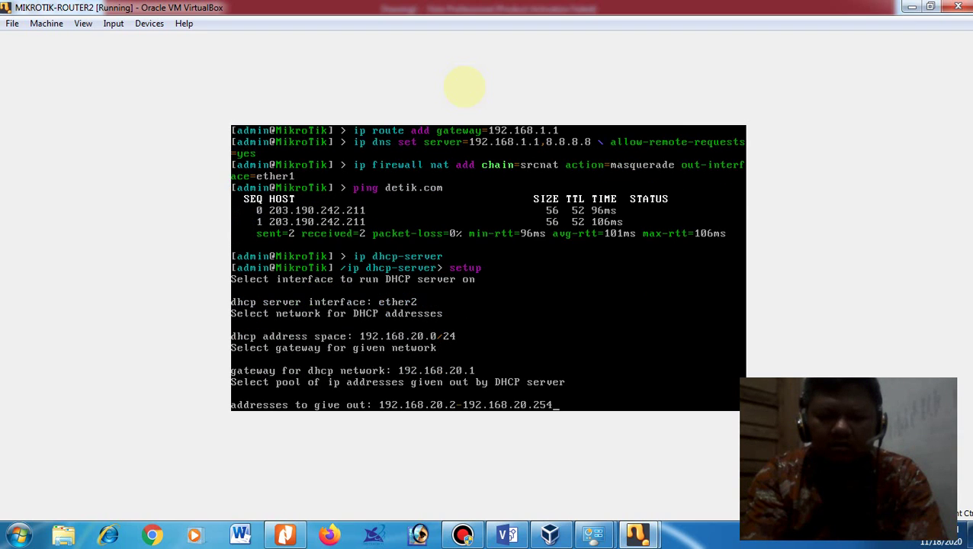
{"action": "key", "text": "Return"}
{"action": "key", "text": "Return"}
{"action": "key", "text": "Return"}
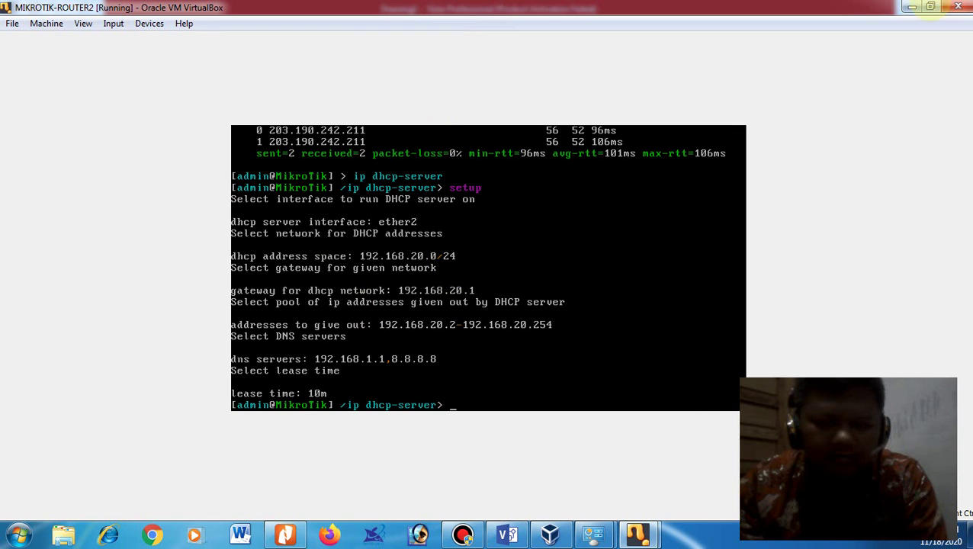
Step: Bring the mikrotik-router1 and MIKROTIK-ROUTER2 consoles back up from the taskbar
{"action": "left_click", "coordinate": [914, 7]}
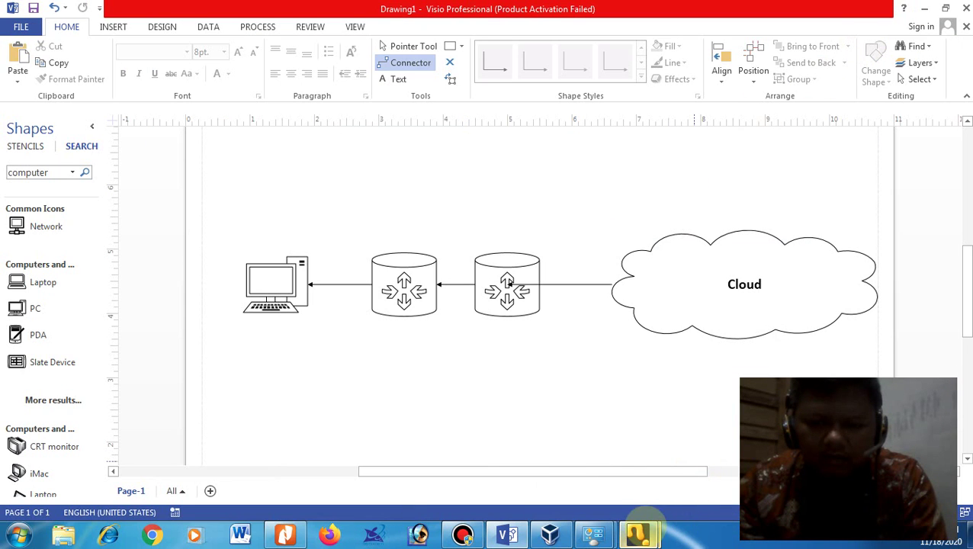
{"action": "mouse_move", "coordinate": [637, 534]}
{"action": "left_click", "coordinate": [561, 467]}
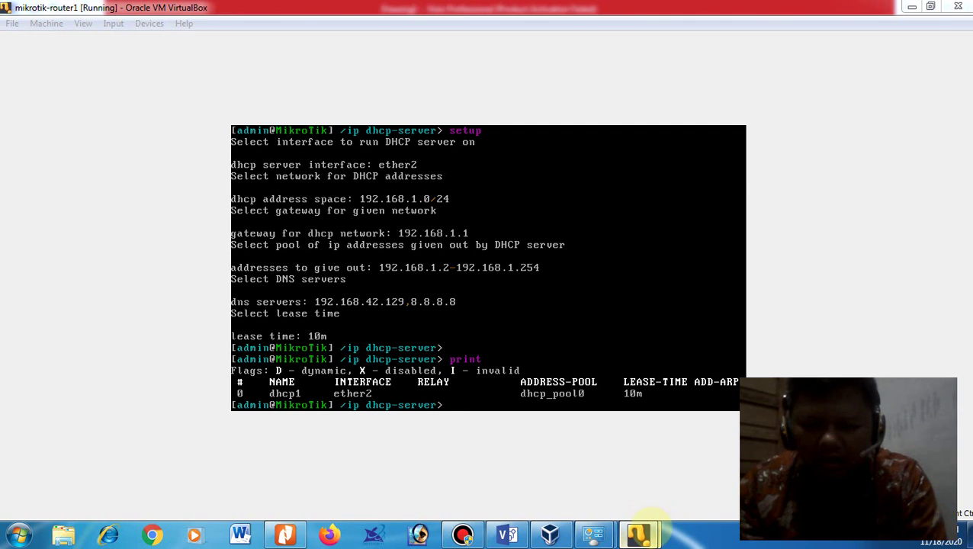
{"action": "left_click", "coordinate": [694, 435]}
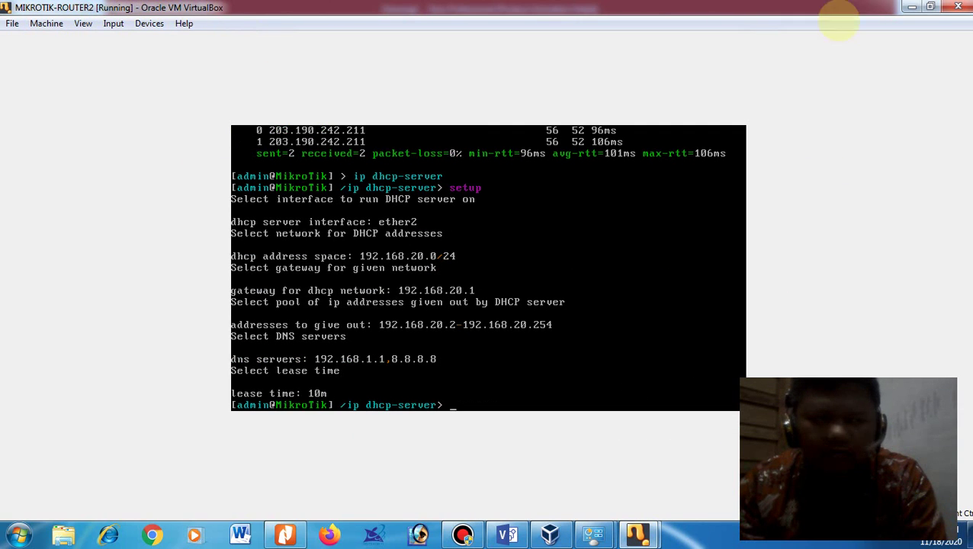
Step: Restore both consoles, placing router1 left and ROUTER2 right, then bring VirtualBox Manager forward
{"action": "left_click", "coordinate": [930, 7]}
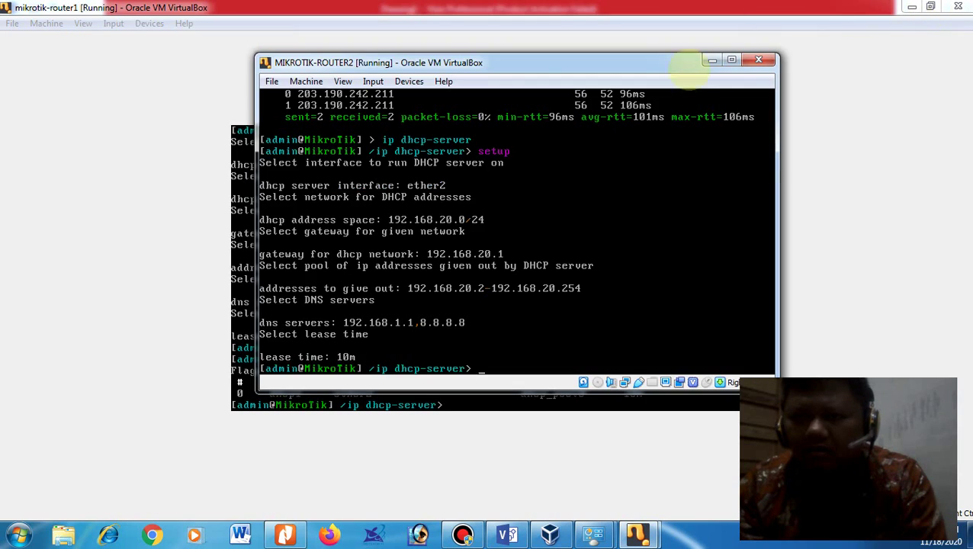
{"action": "left_click_drag", "start_coordinate": [756, 64], "coordinate": [971, 70]}
{"action": "left_click", "coordinate": [930, 7]}
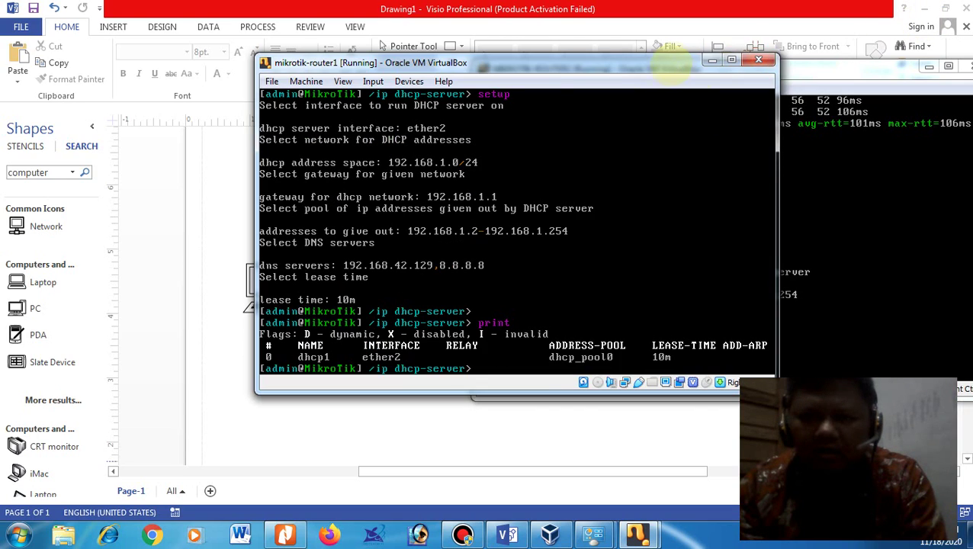
{"action": "left_click_drag", "start_coordinate": [685, 63], "coordinate": [356, 64]}
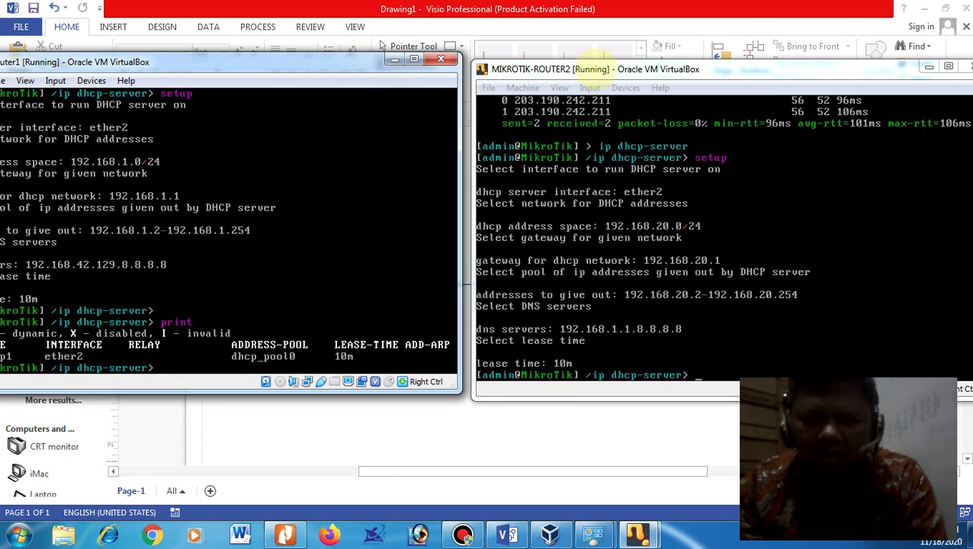
{"action": "left_click_drag", "start_coordinate": [593, 56], "coordinate": [626, 50]}
{"action": "left_click_drag", "start_coordinate": [352, 70], "coordinate": [390, 80]}
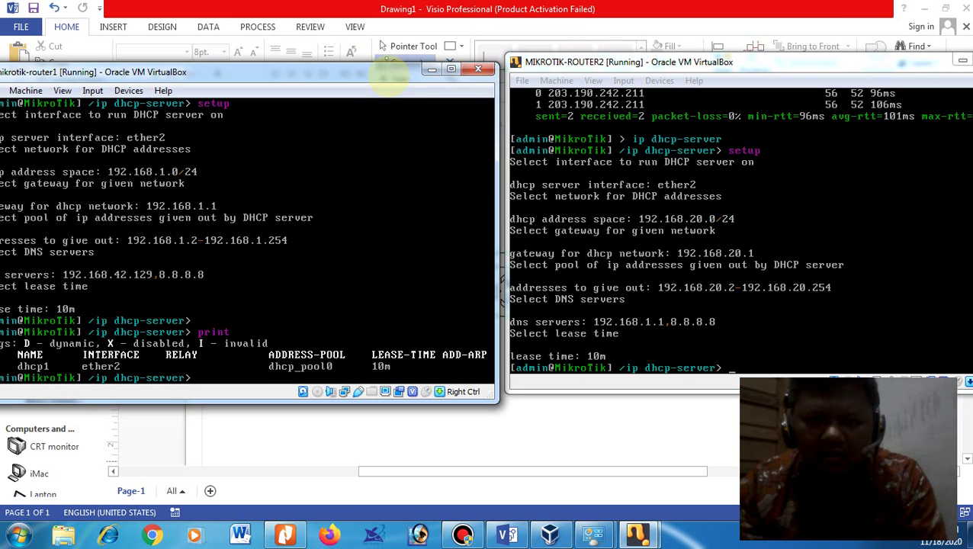
{"action": "left_click", "coordinate": [551, 534]}
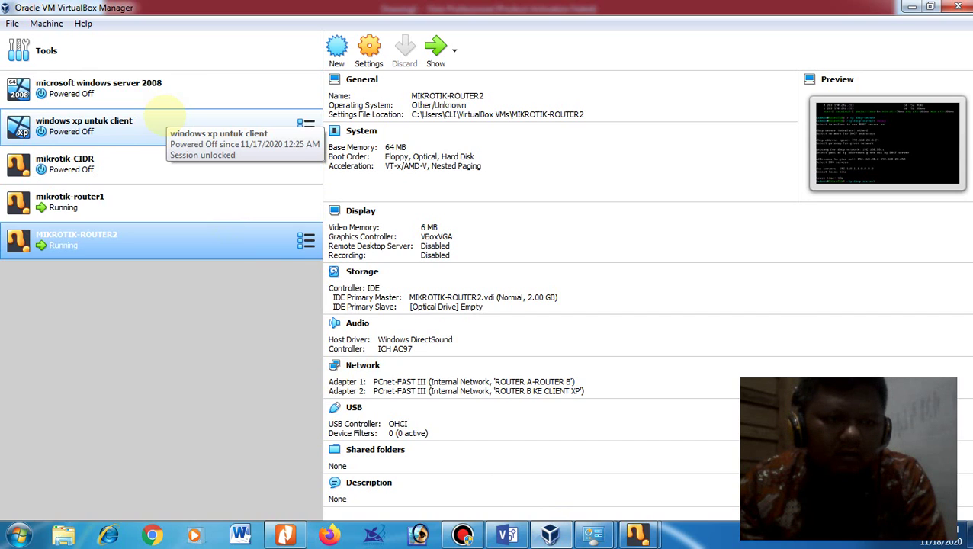
{"action": "left_click", "coordinate": [120, 156]}
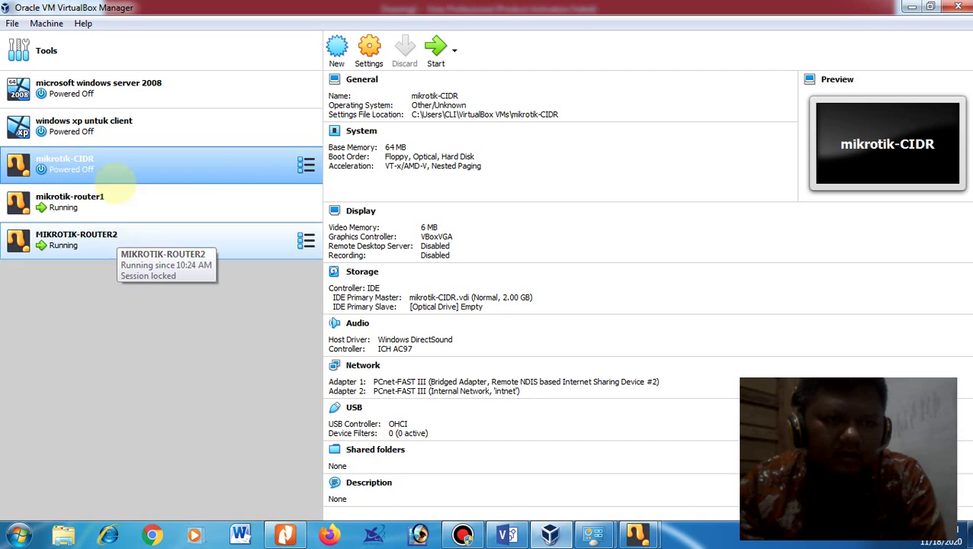
{"action": "left_click", "coordinate": [114, 130]}
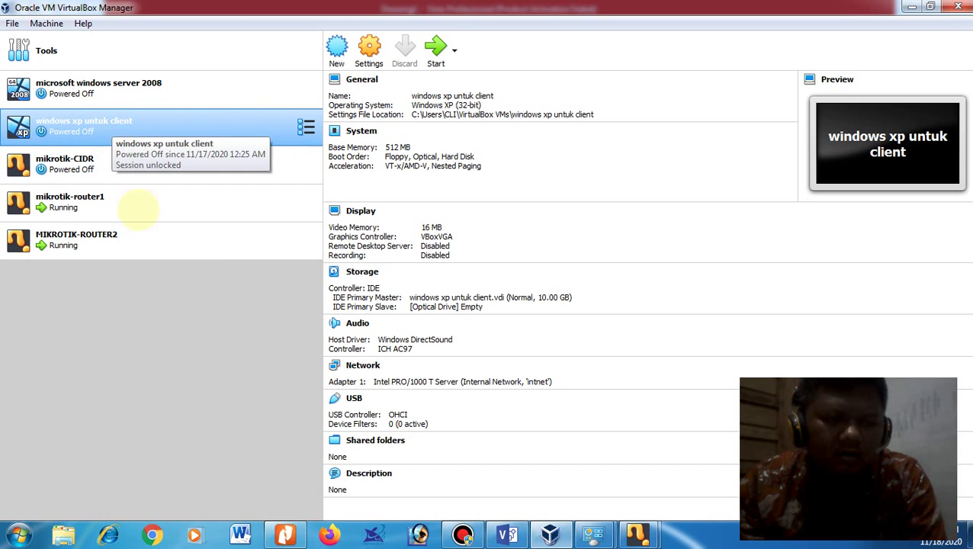
{"action": "left_click", "coordinate": [130, 199]}
{"action": "left_click", "coordinate": [130, 137]}
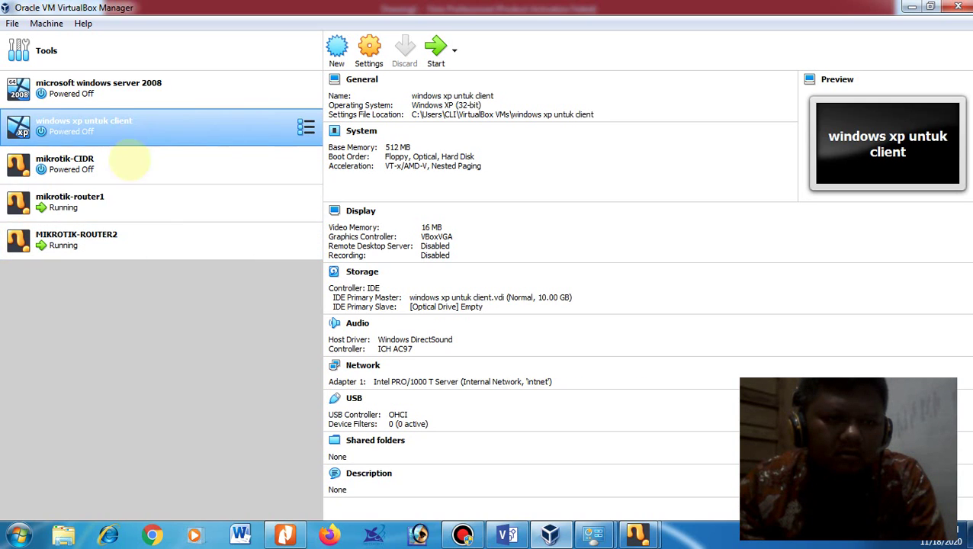
{"action": "left_click", "coordinate": [148, 236]}
{"action": "left_click", "coordinate": [141, 200]}
{"action": "left_click", "coordinate": [156, 243]}
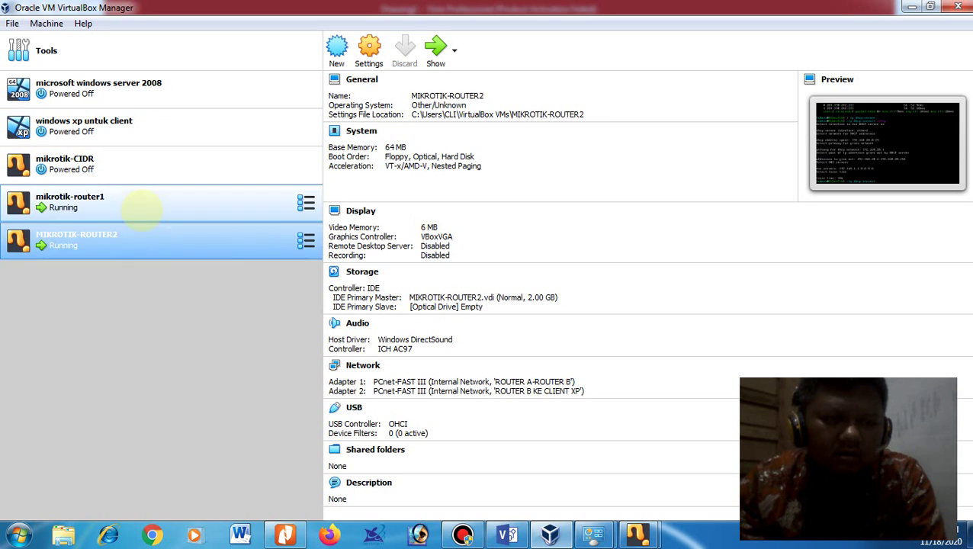
{"action": "left_click", "coordinate": [141, 204]}
{"action": "left_click", "coordinate": [142, 230]}
{"action": "left_click", "coordinate": [143, 204]}
{"action": "left_click", "coordinate": [151, 230]}
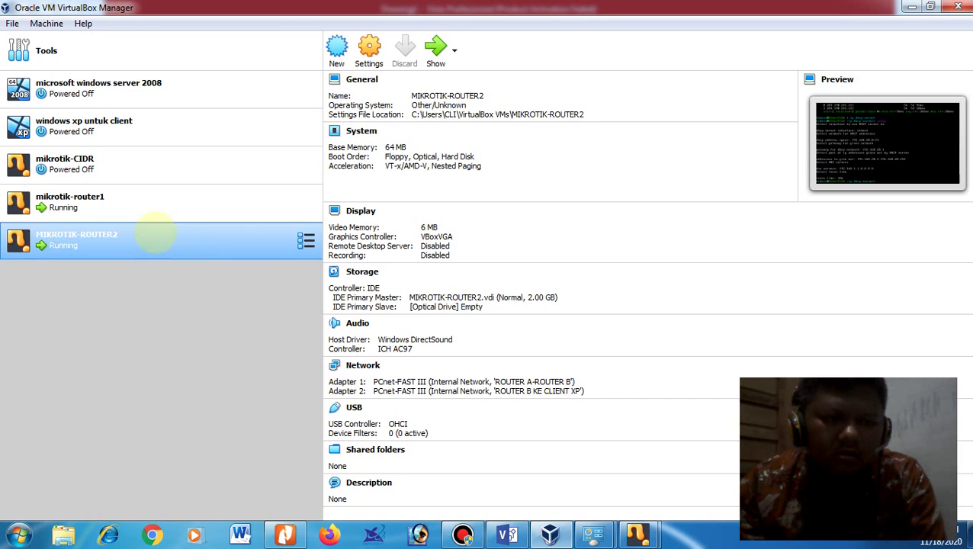
{"action": "left_click", "coordinate": [148, 204]}
{"action": "left_click", "coordinate": [163, 237]}
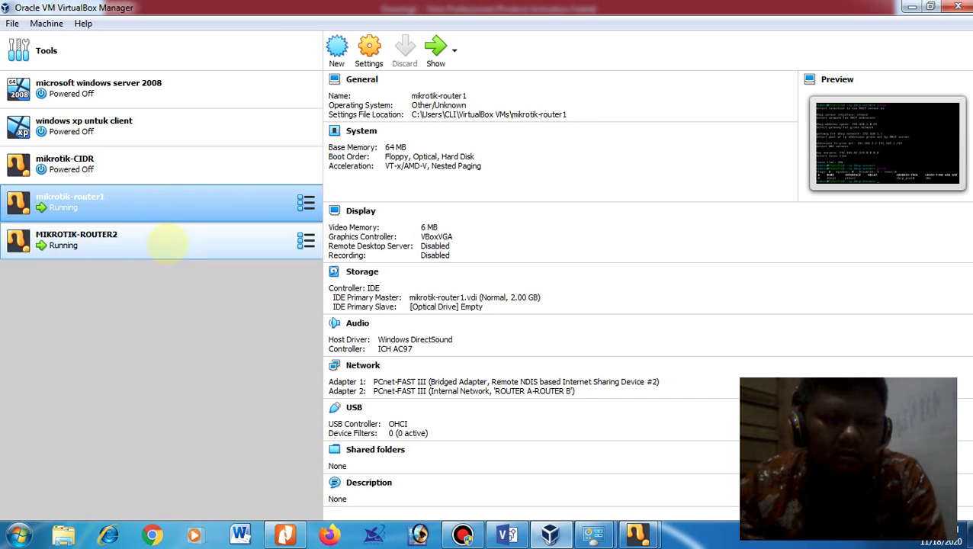
{"action": "left_click", "coordinate": [159, 204]}
{"action": "left_click", "coordinate": [148, 227]}
{"action": "left_click", "coordinate": [148, 204]}
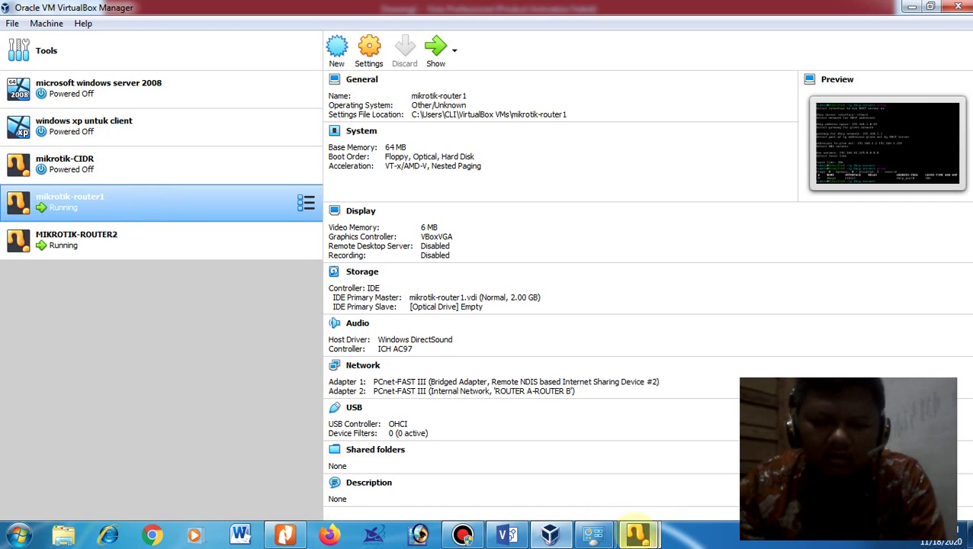
{"action": "mouse_move", "coordinate": [637, 534]}
{"action": "mouse_move", "coordinate": [615, 458]}
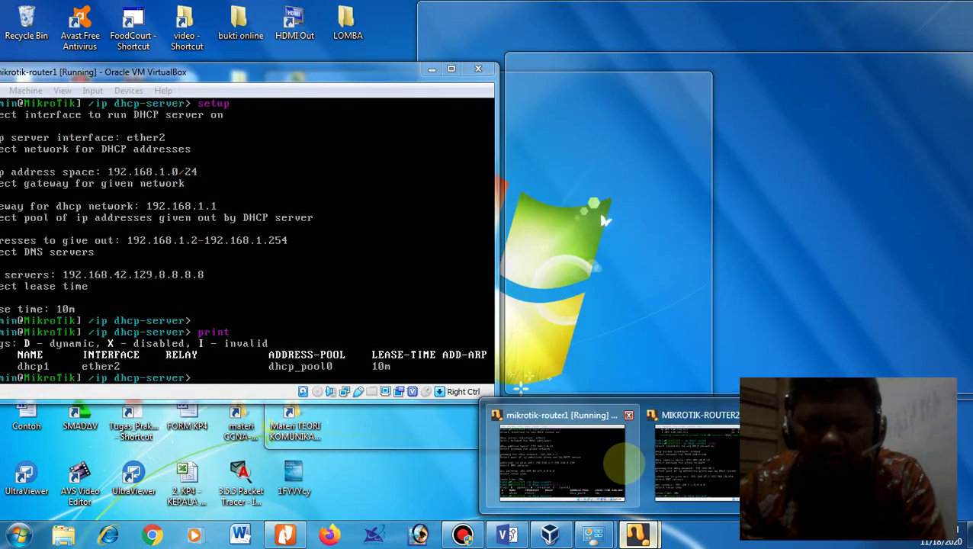
Step: Minimize the MIKROTIK-ROUTER2 console and return to the Visio network diagram Drawing1
{"action": "mouse_move", "coordinate": [691, 464]}
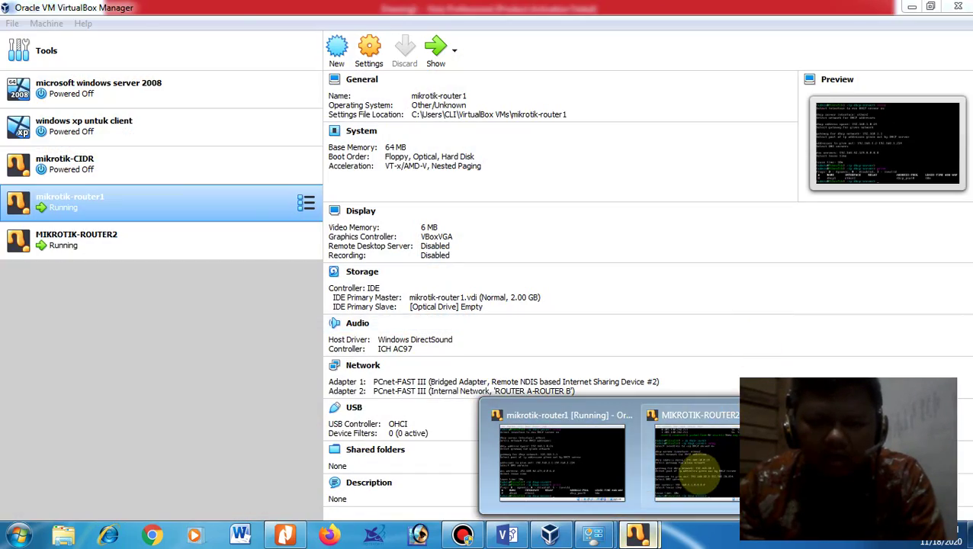
{"action": "left_click", "coordinate": [691, 415]}
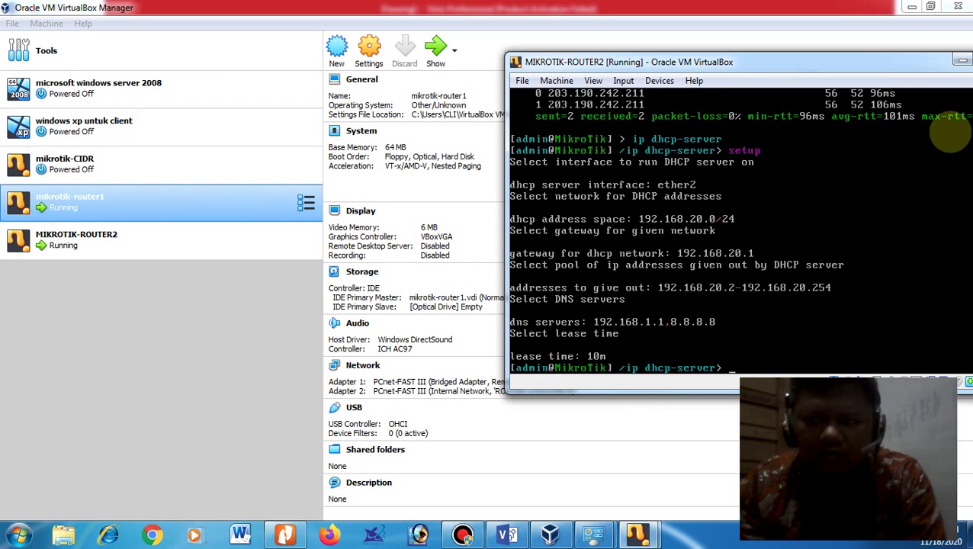
{"action": "left_click", "coordinate": [962, 60]}
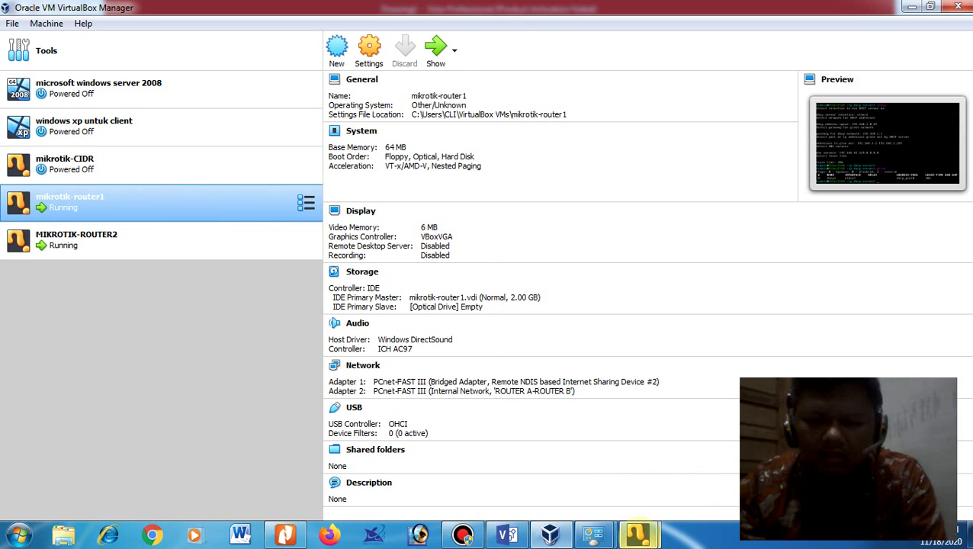
{"action": "mouse_move", "coordinate": [641, 534]}
{"action": "mouse_move", "coordinate": [690, 477]}
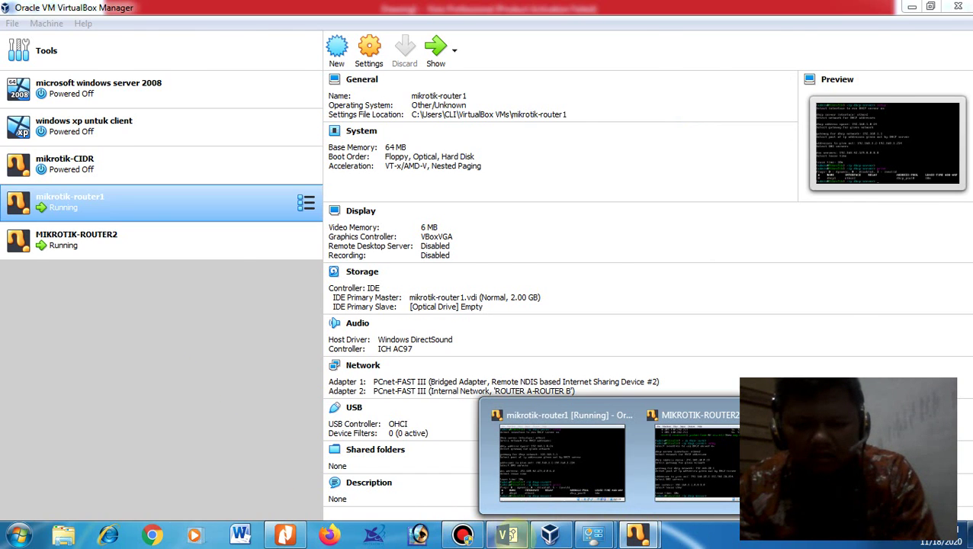
{"action": "left_click", "coordinate": [506, 534]}
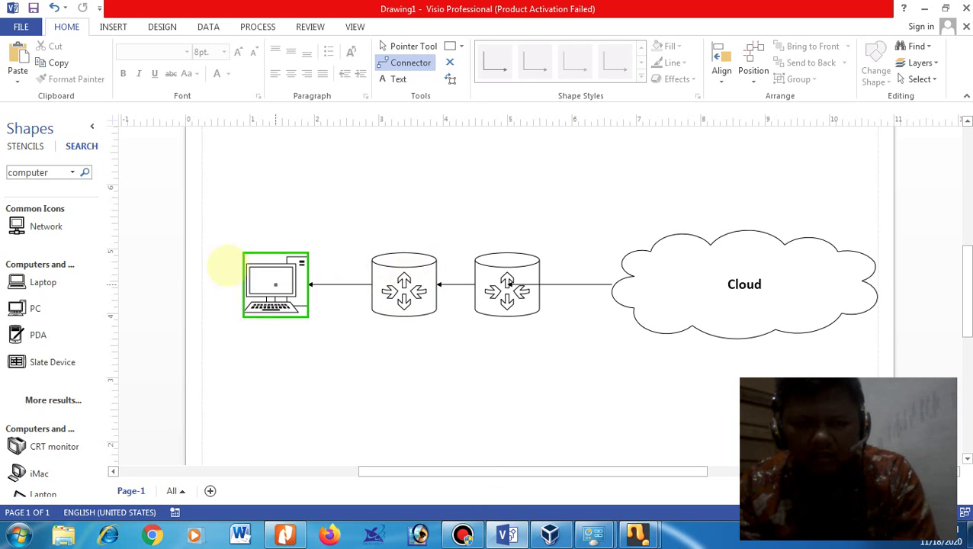